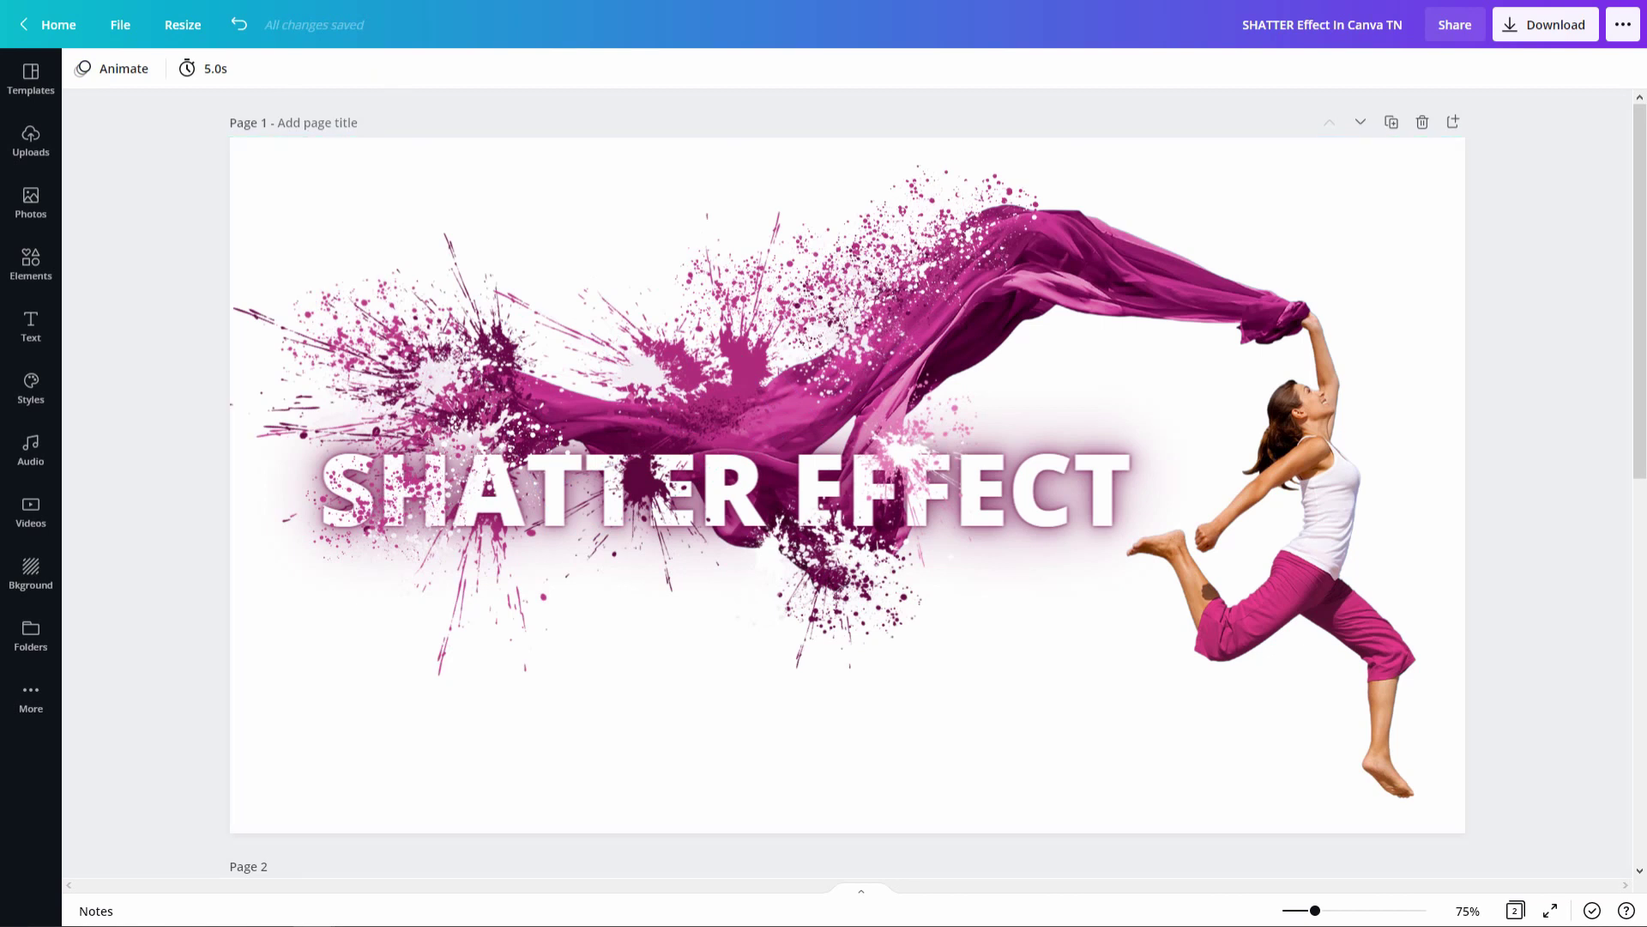
Bring page 2 into view and open the colour options of its beach background photo
{"action": "left_click", "coordinate": [1334, 911]}
{"action": "left_click_drag", "start_coordinate": [1334, 910], "coordinate": [1325, 911]}
{"action": "scroll", "coordinate": [843, 484], "scroll_direction": "down", "scroll_amount": 2}
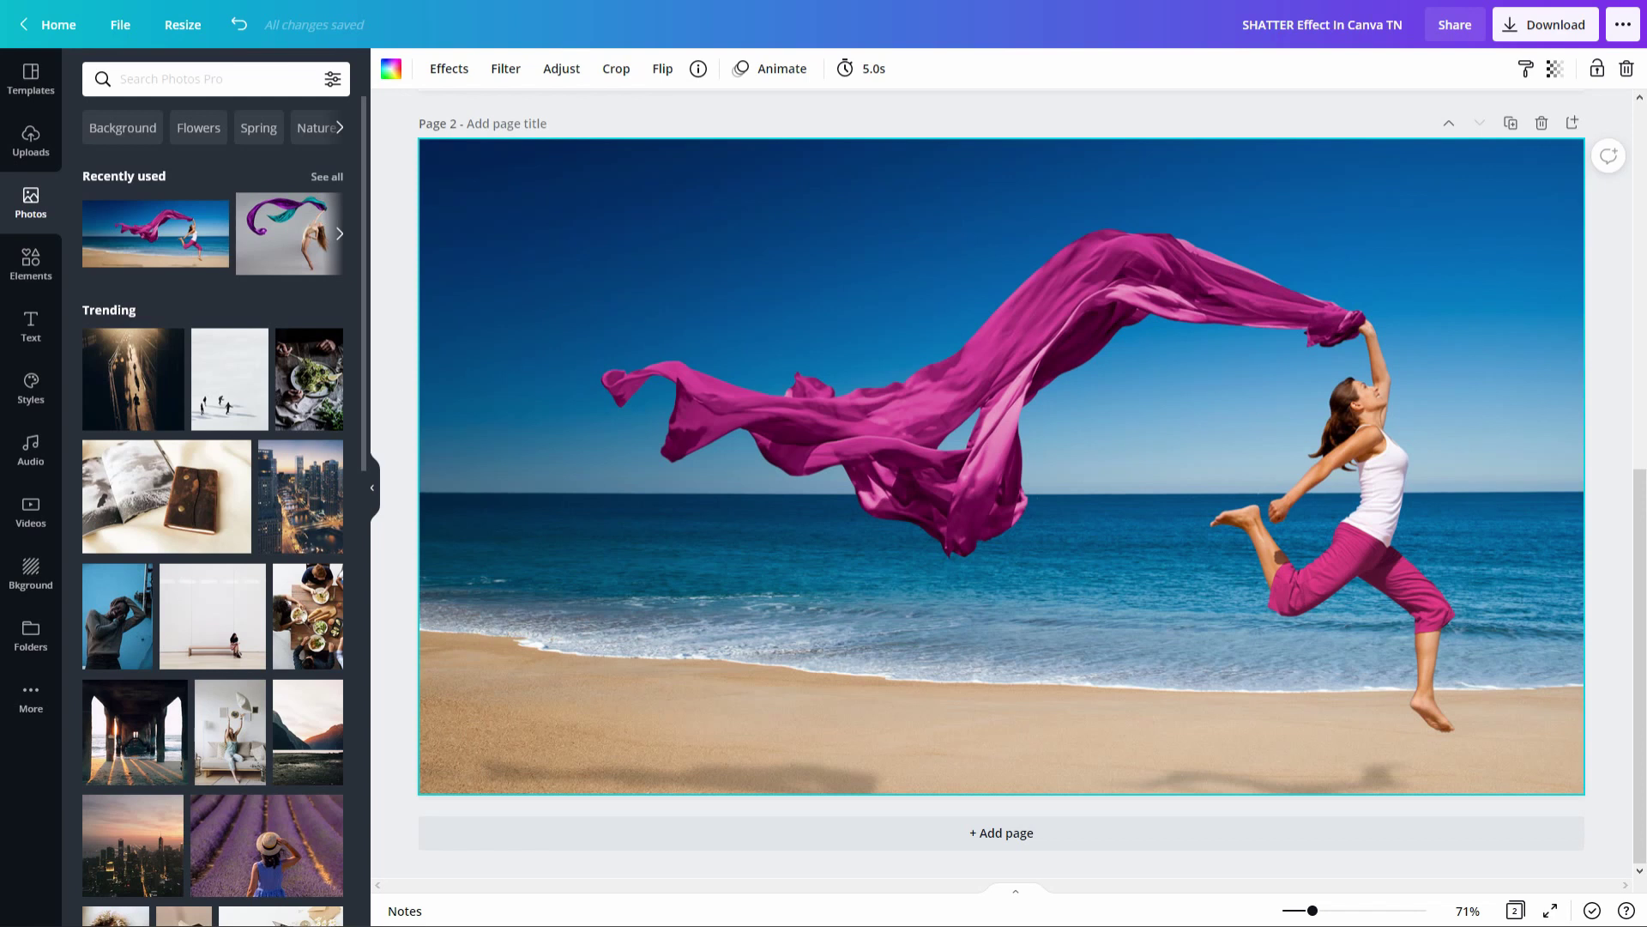
{"action": "key", "text": "Escape"}
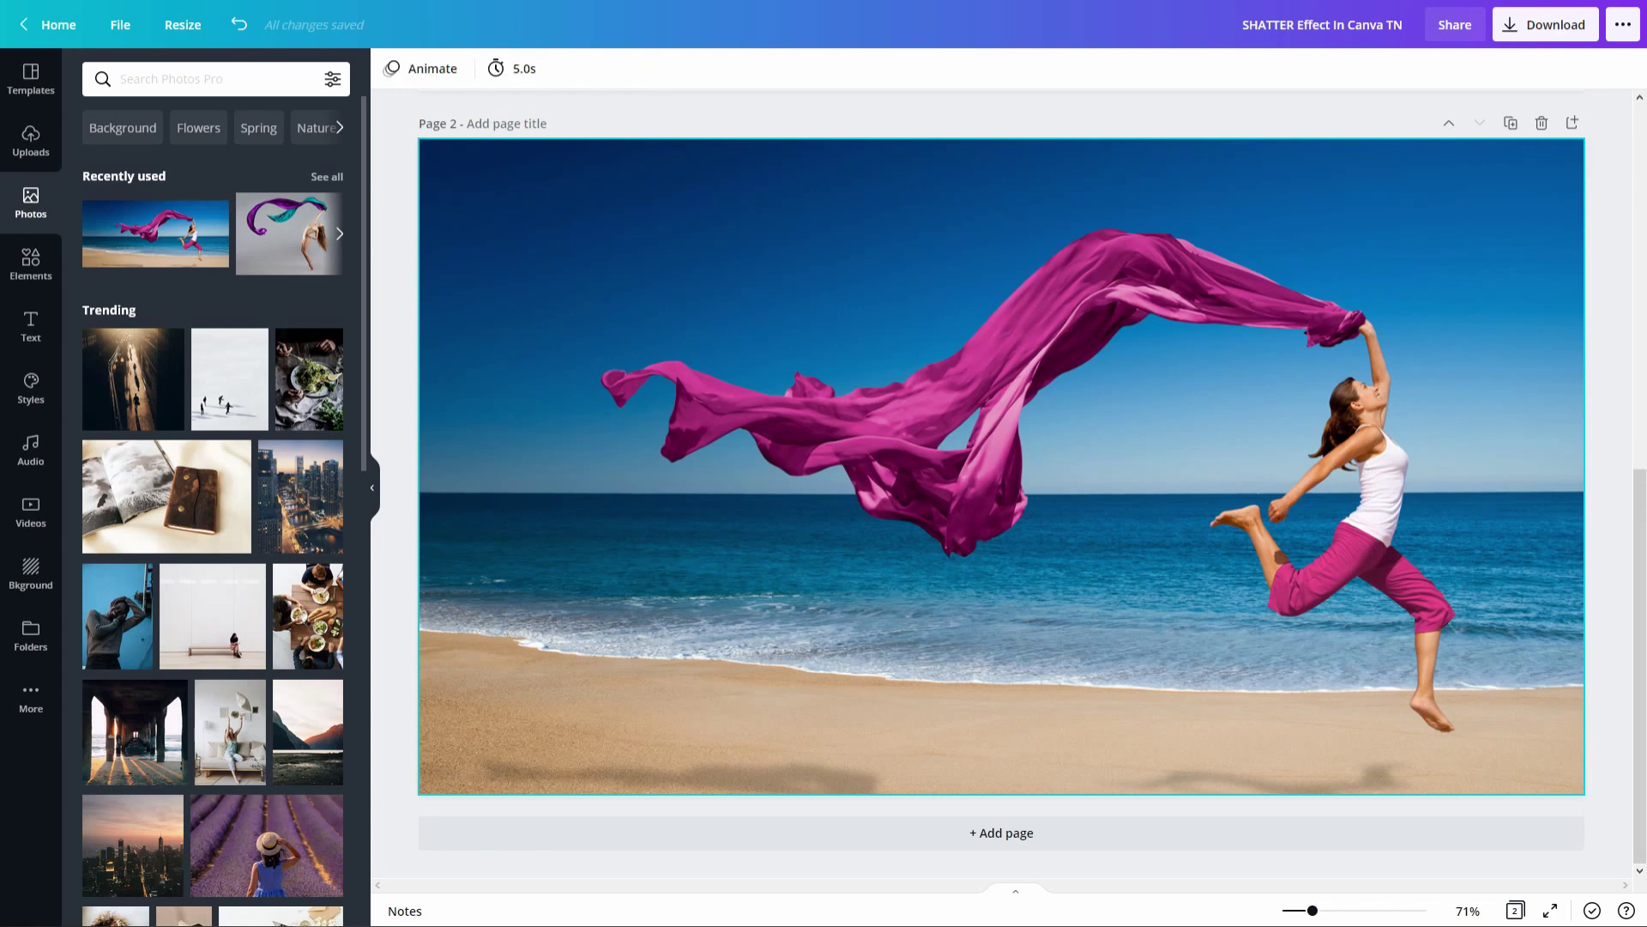
{"action": "left_click", "coordinate": [1001, 466]}
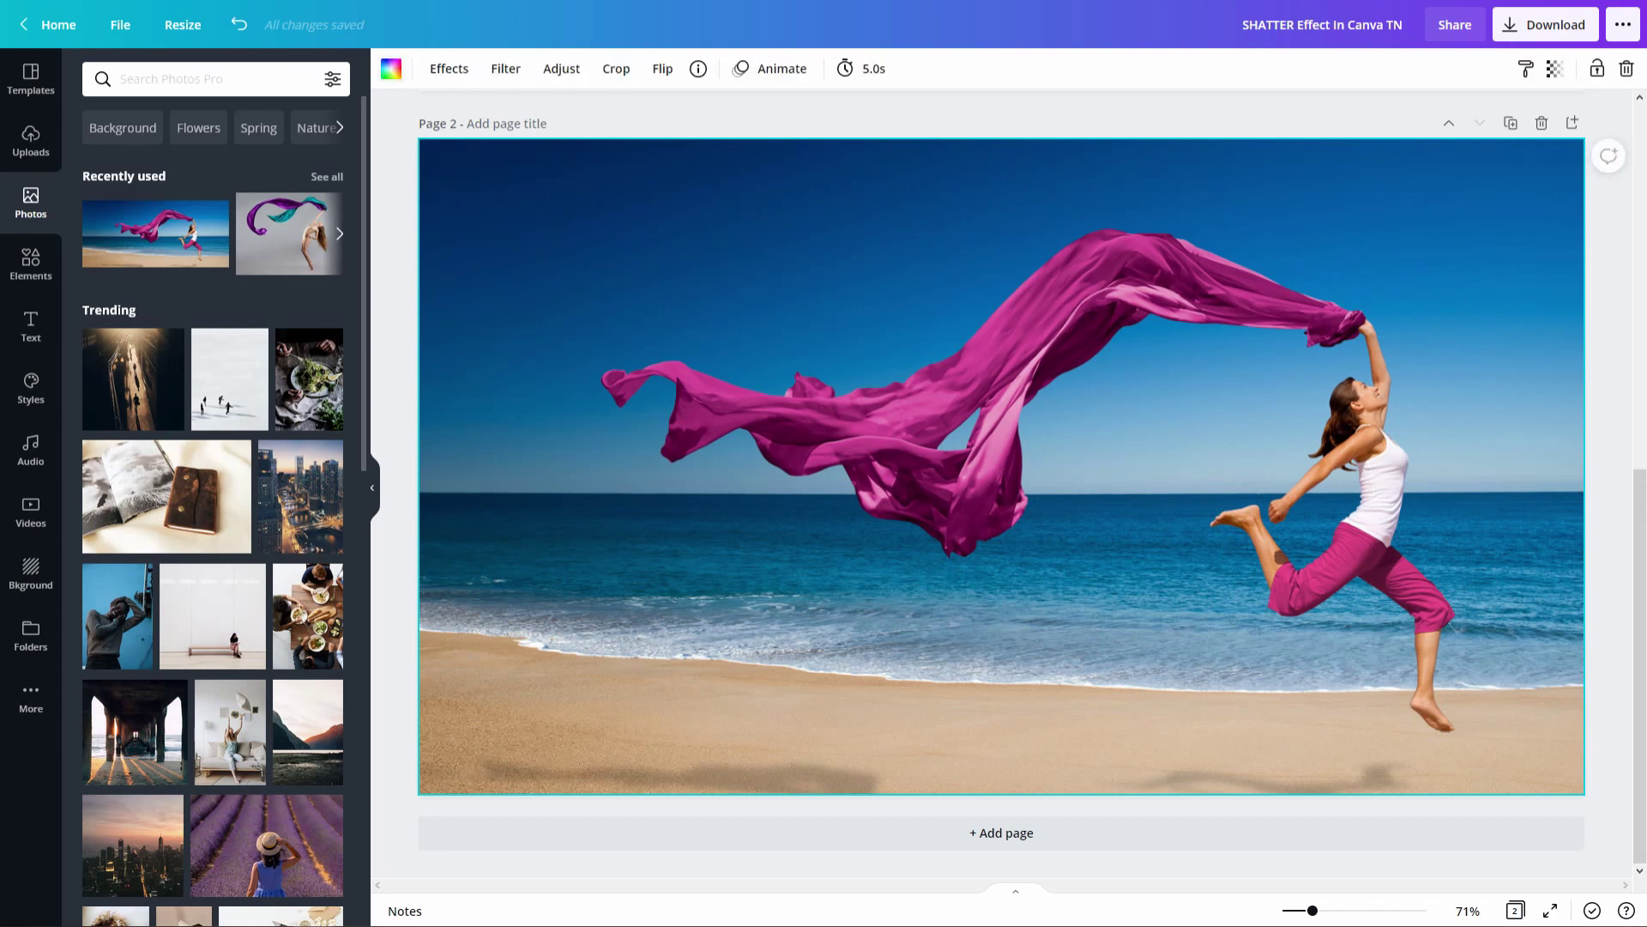
{"action": "left_click", "coordinate": [392, 68]}
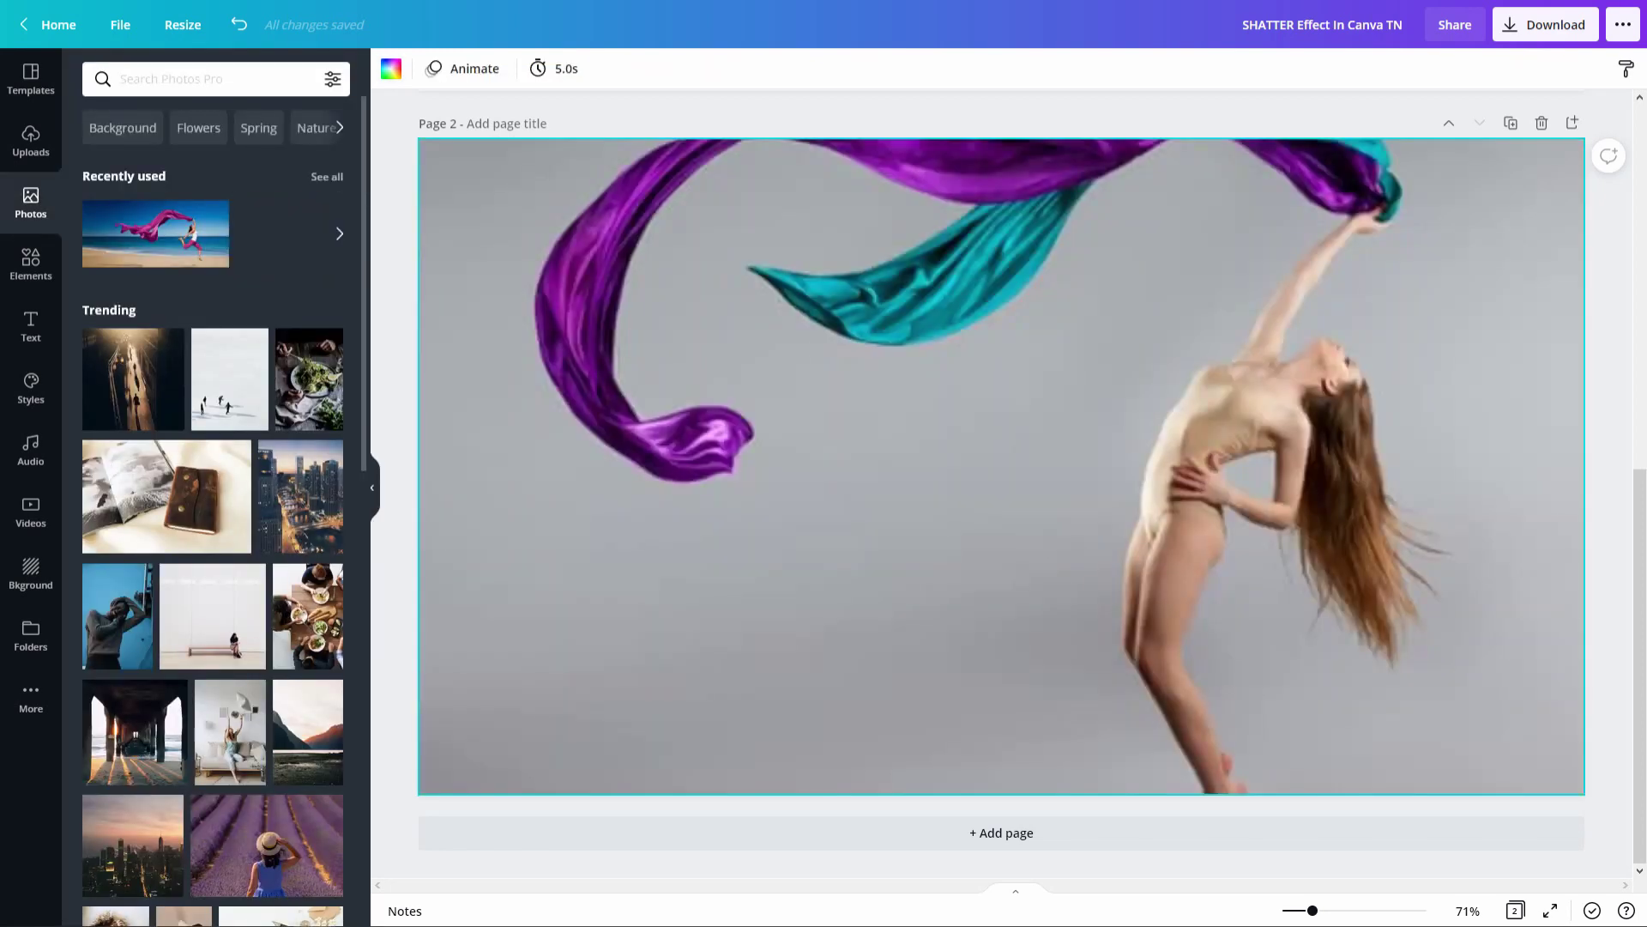
Shift the dancer photo down within the page 2 background so the whole scarf fits in the frame
{"action": "double_click", "coordinate": [1001, 466]}
{"action": "left_click_drag", "start_coordinate": [1002, 466], "coordinate": [1002, 579]}
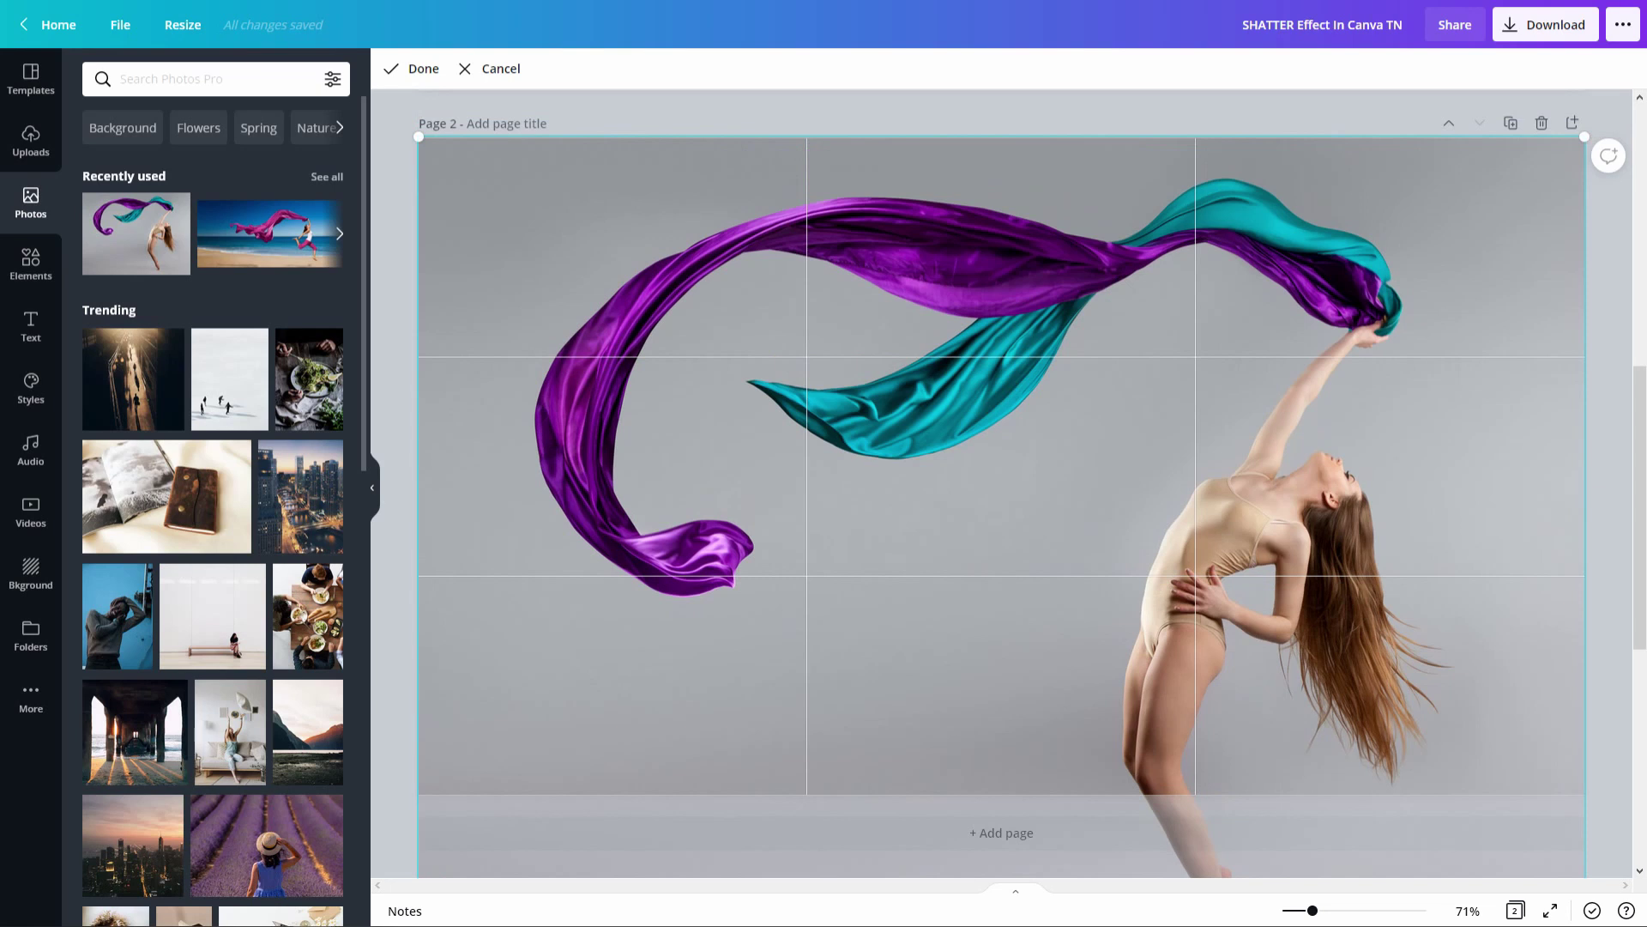
{"action": "left_click", "coordinate": [412, 68]}
Examine the colours and hex codes extracted from the dancer photo in the Color Palette Generator, and return to the design
{"action": "left_click", "coordinate": [392, 68]}
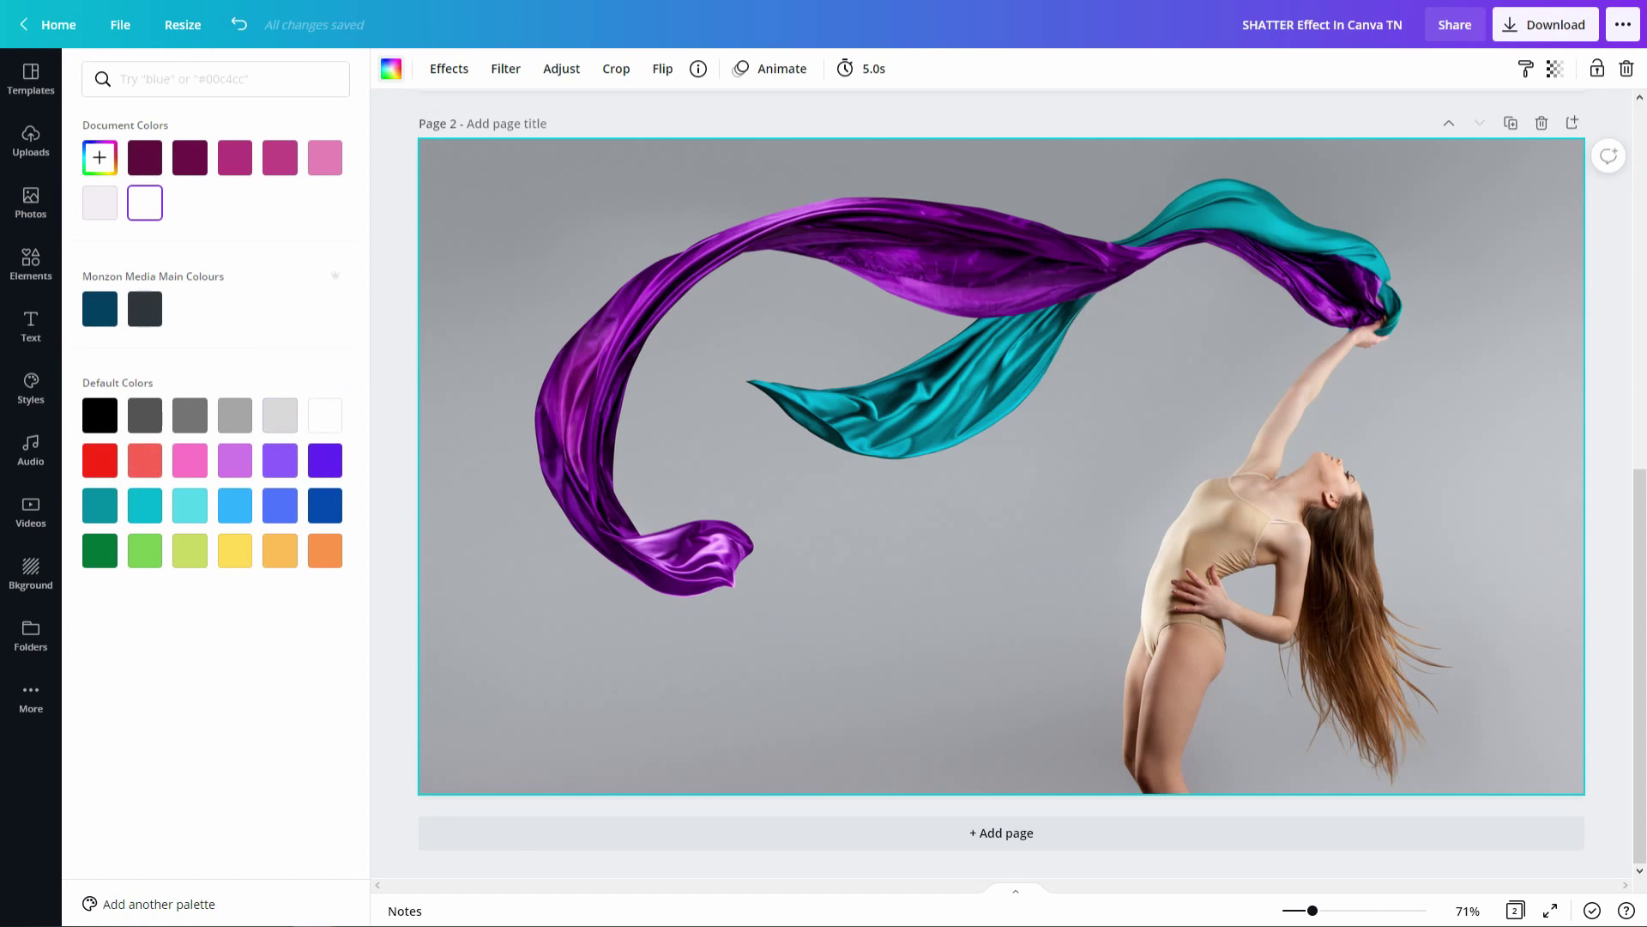
{"action": "key", "text": "Escape"}
{"action": "key", "text": "F11"}
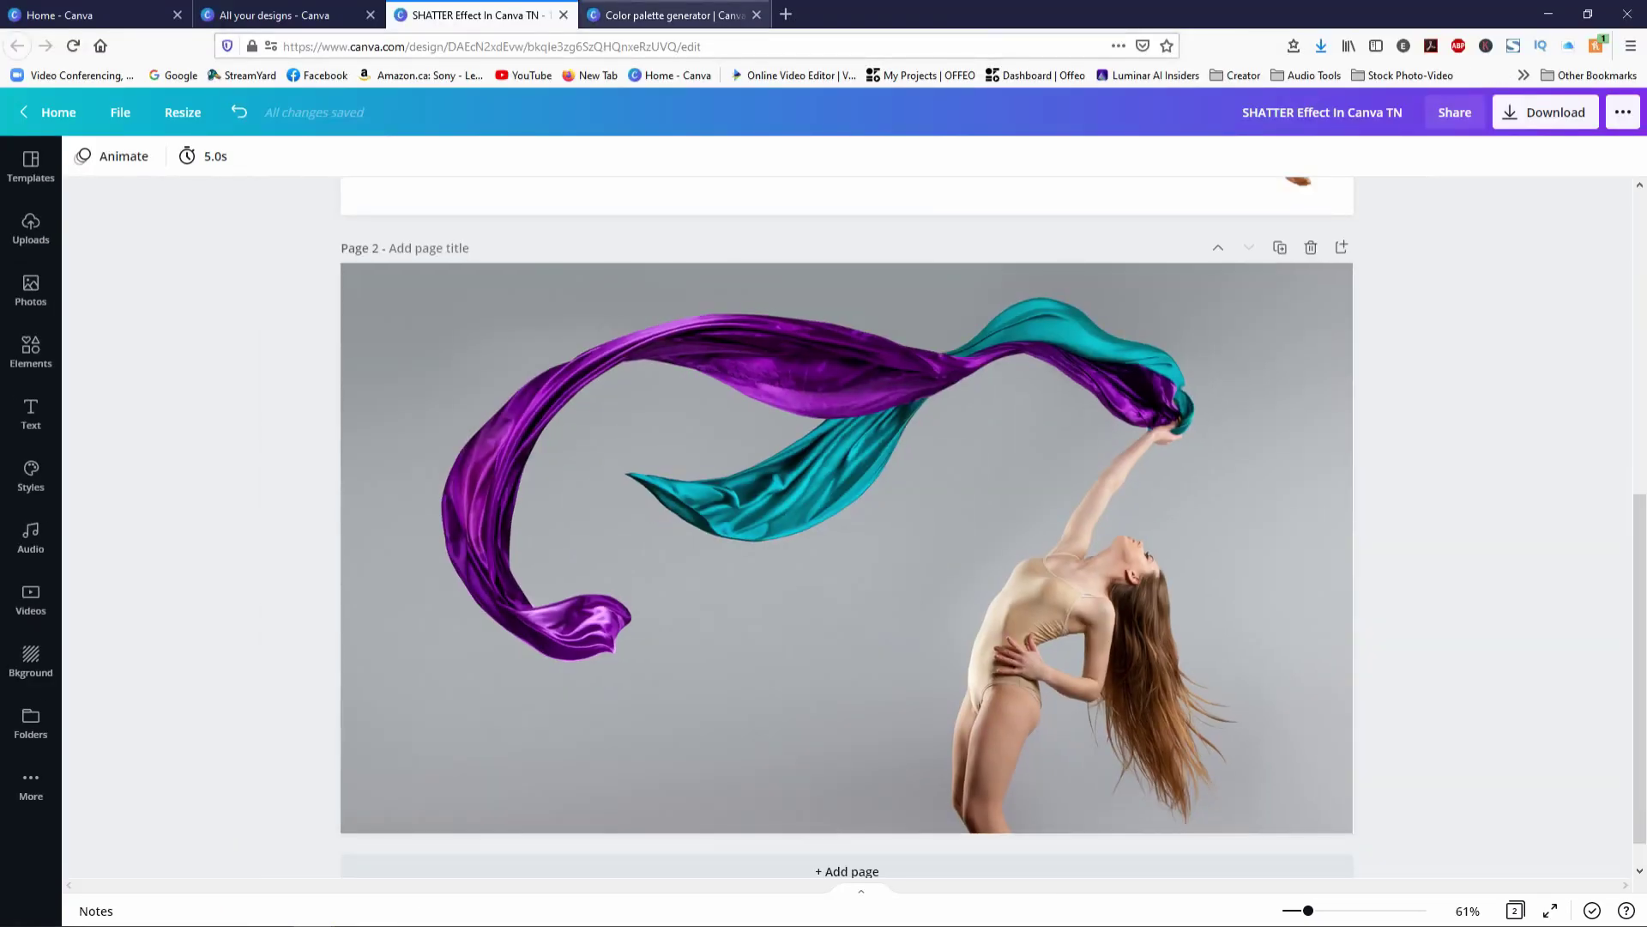
{"action": "key", "text": "ctrl+Tab"}
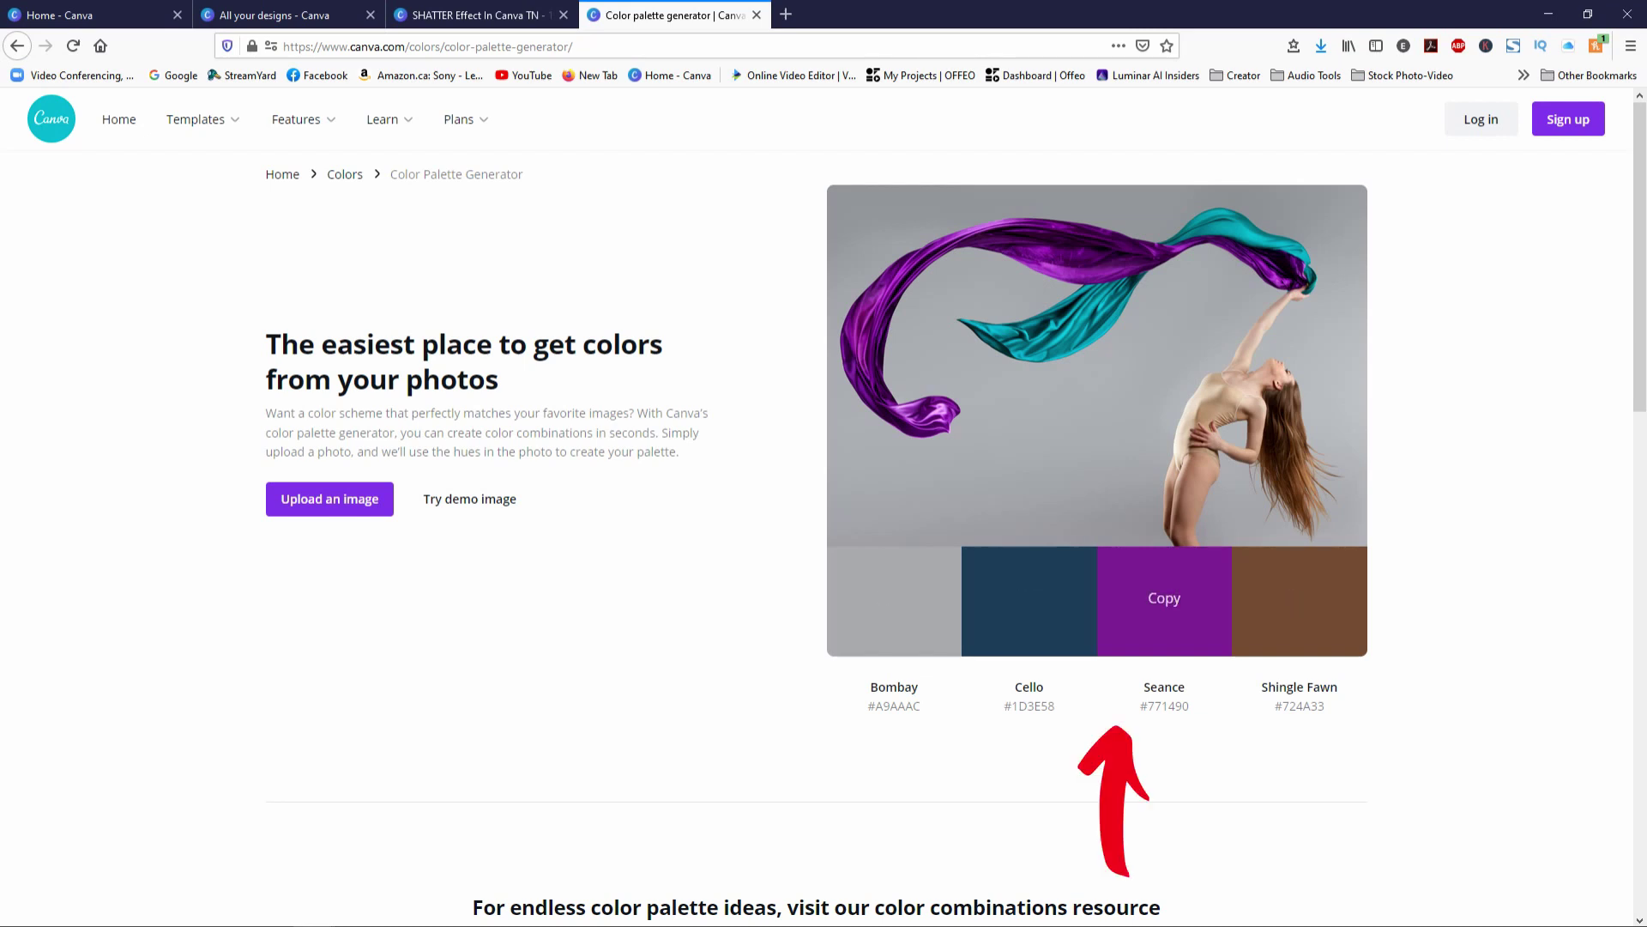
{"action": "left_click", "coordinate": [478, 14]}
Open the Brand Kit from the background colour options to view the brand colours, and return to the design
{"action": "left_click", "coordinate": [515, 344]}
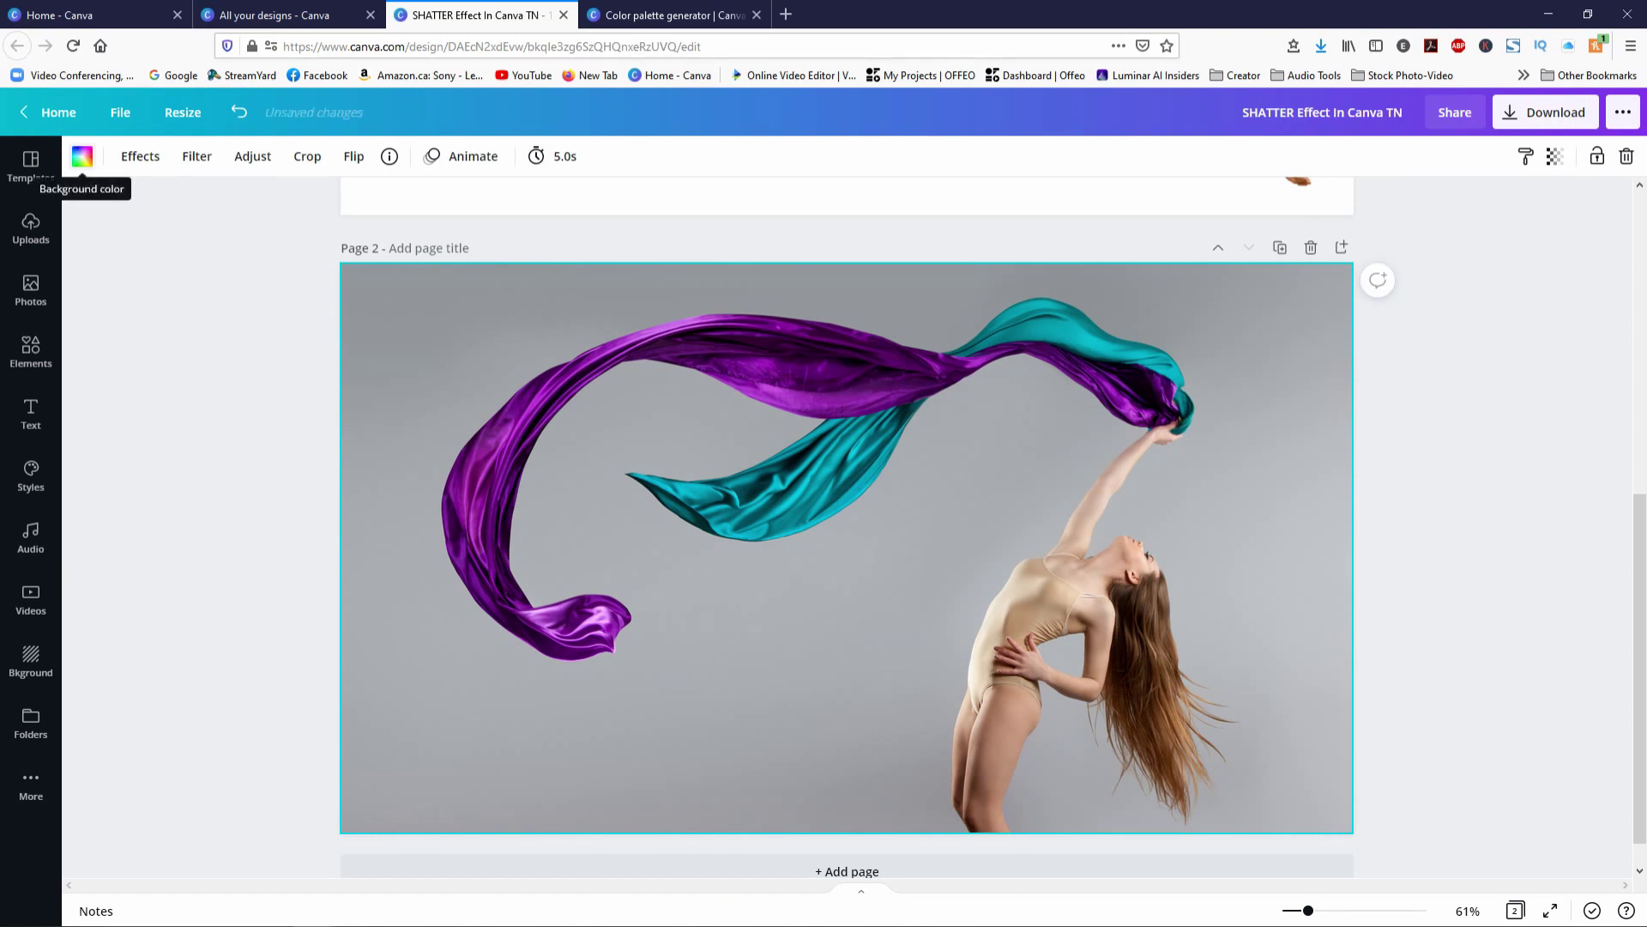
{"action": "left_click", "coordinate": [83, 157]}
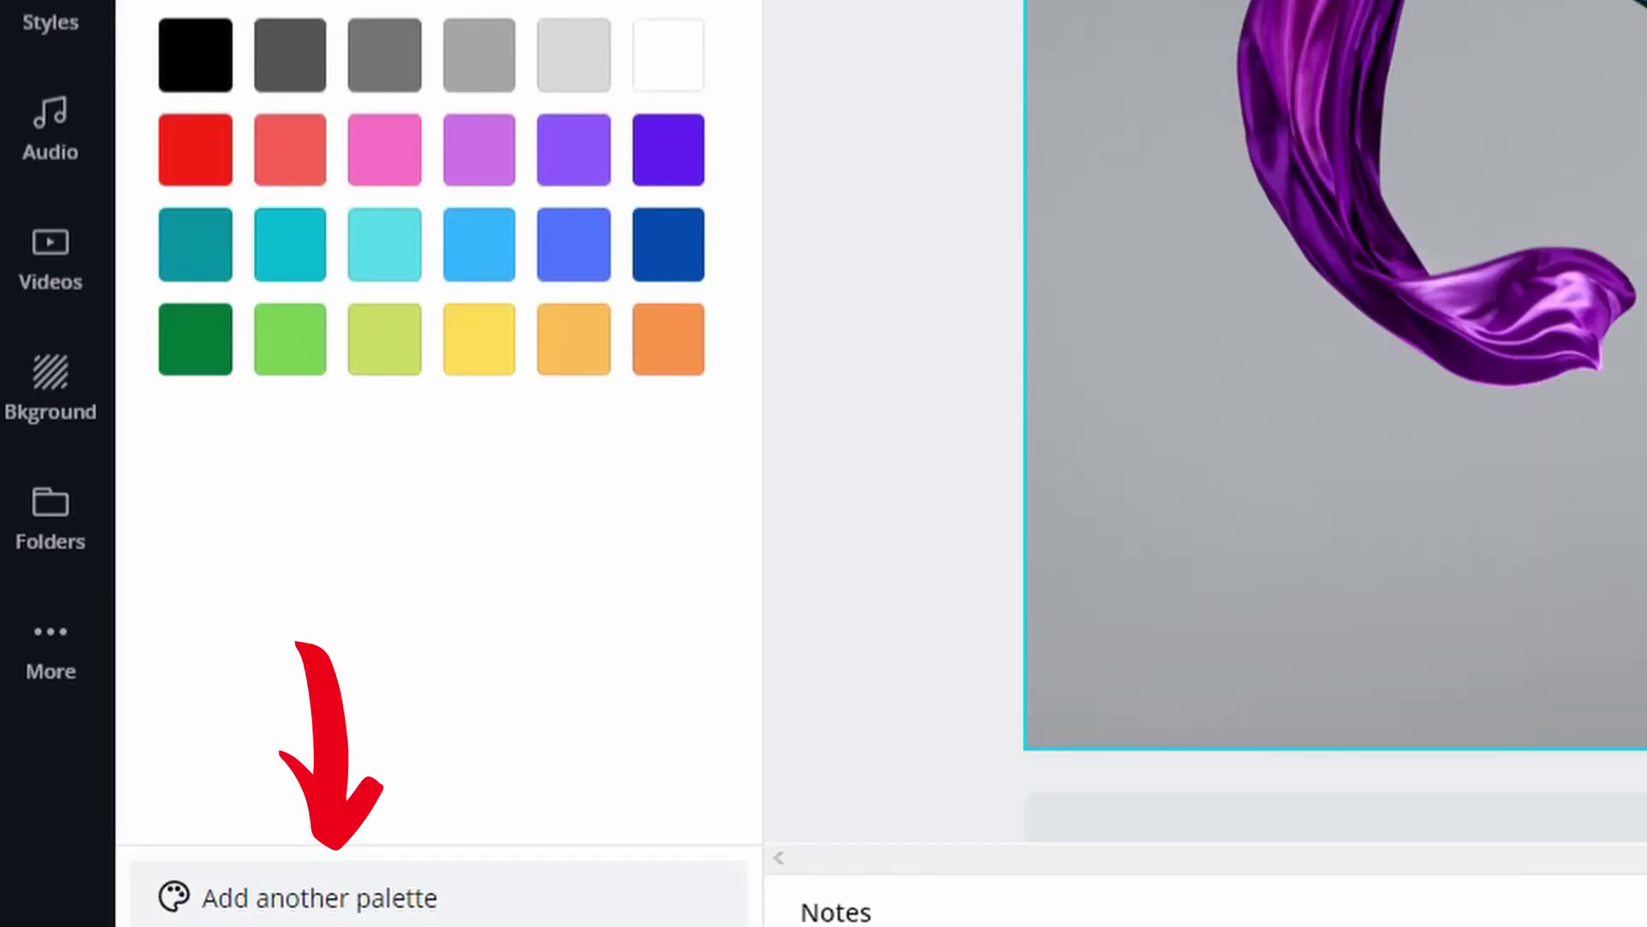
{"action": "left_click", "coordinate": [319, 898]}
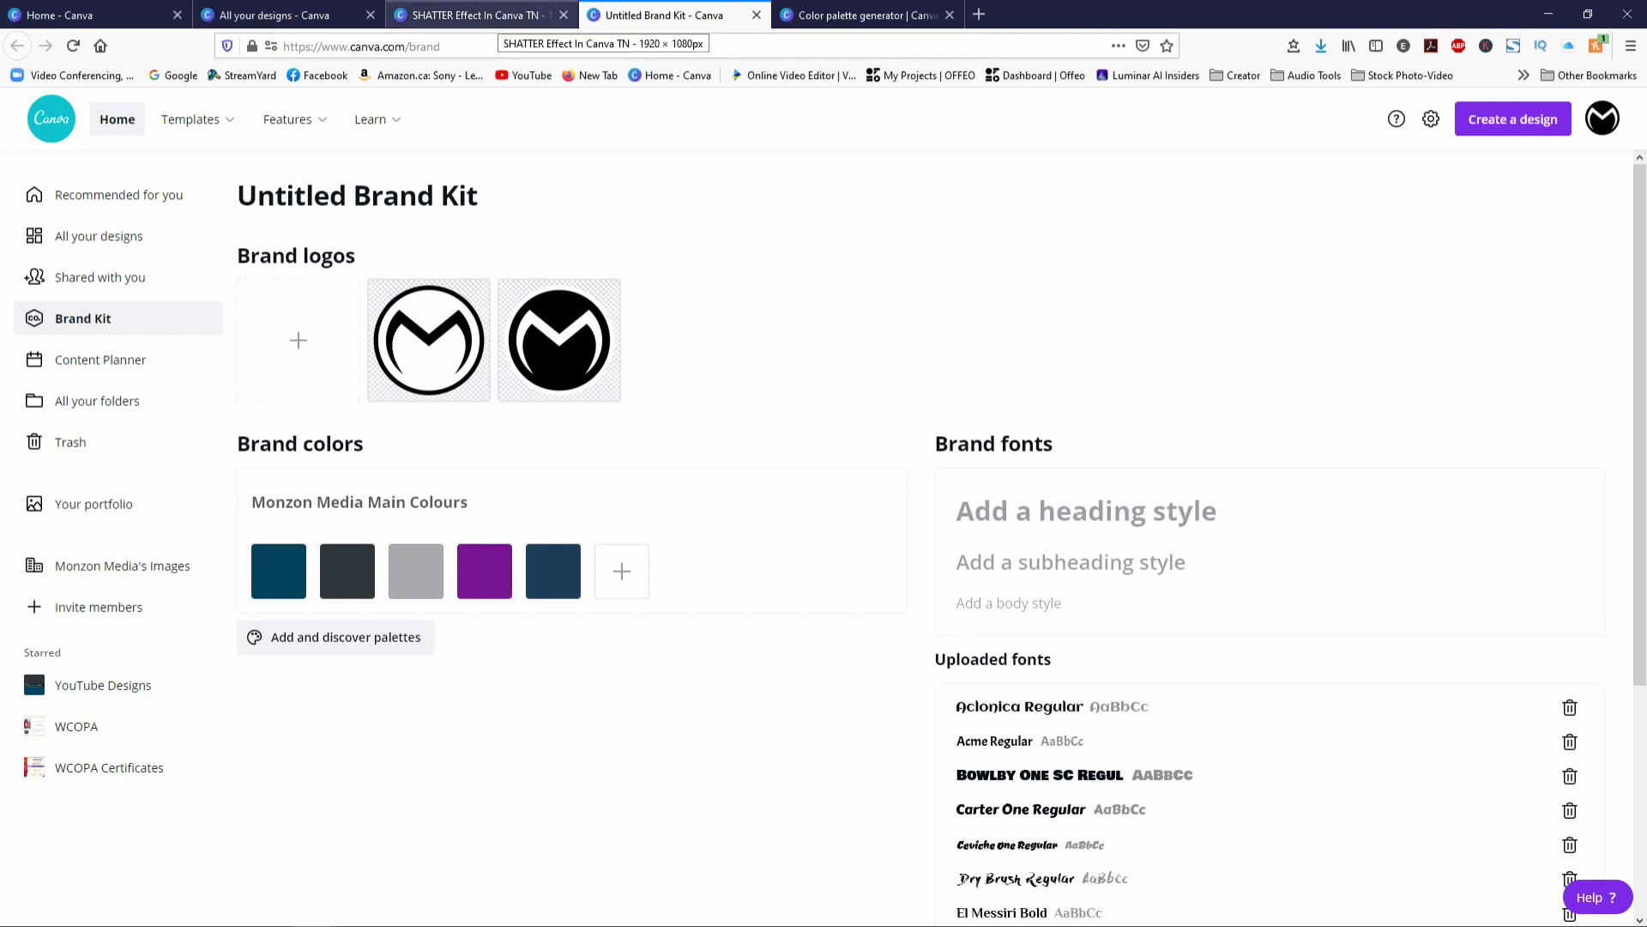
{"action": "left_click", "coordinate": [476, 15]}
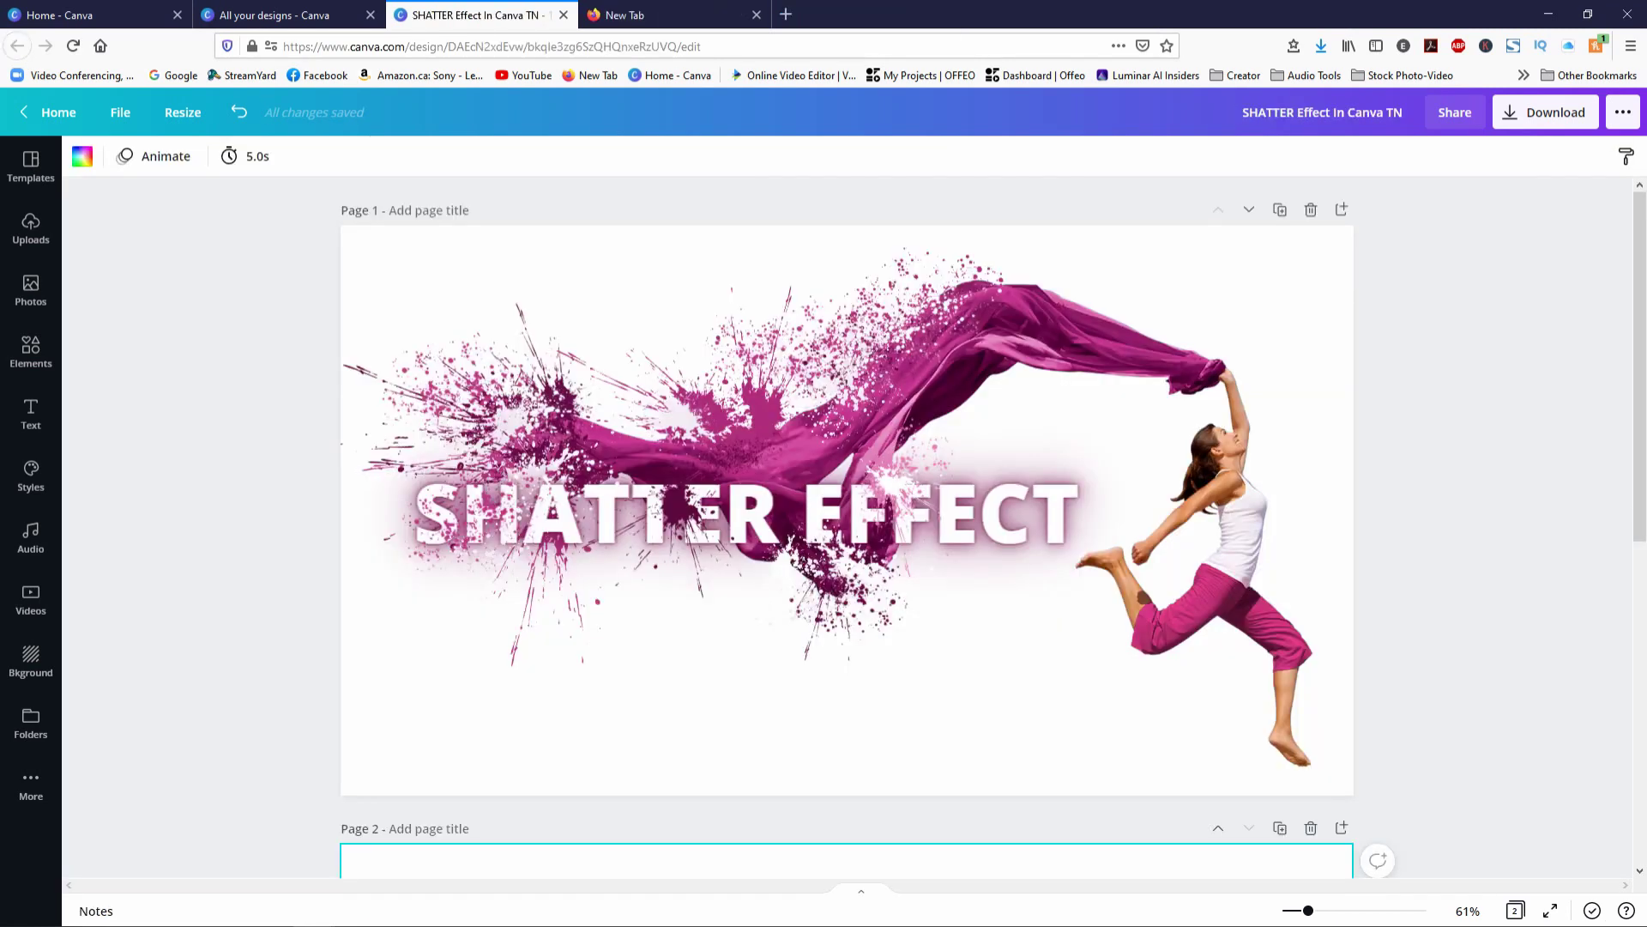
Remove the background of the beach photo on page 2 with the Background Remover effect
{"action": "scroll", "coordinate": [847, 515], "scroll_direction": "down", "scroll_amount": 5}
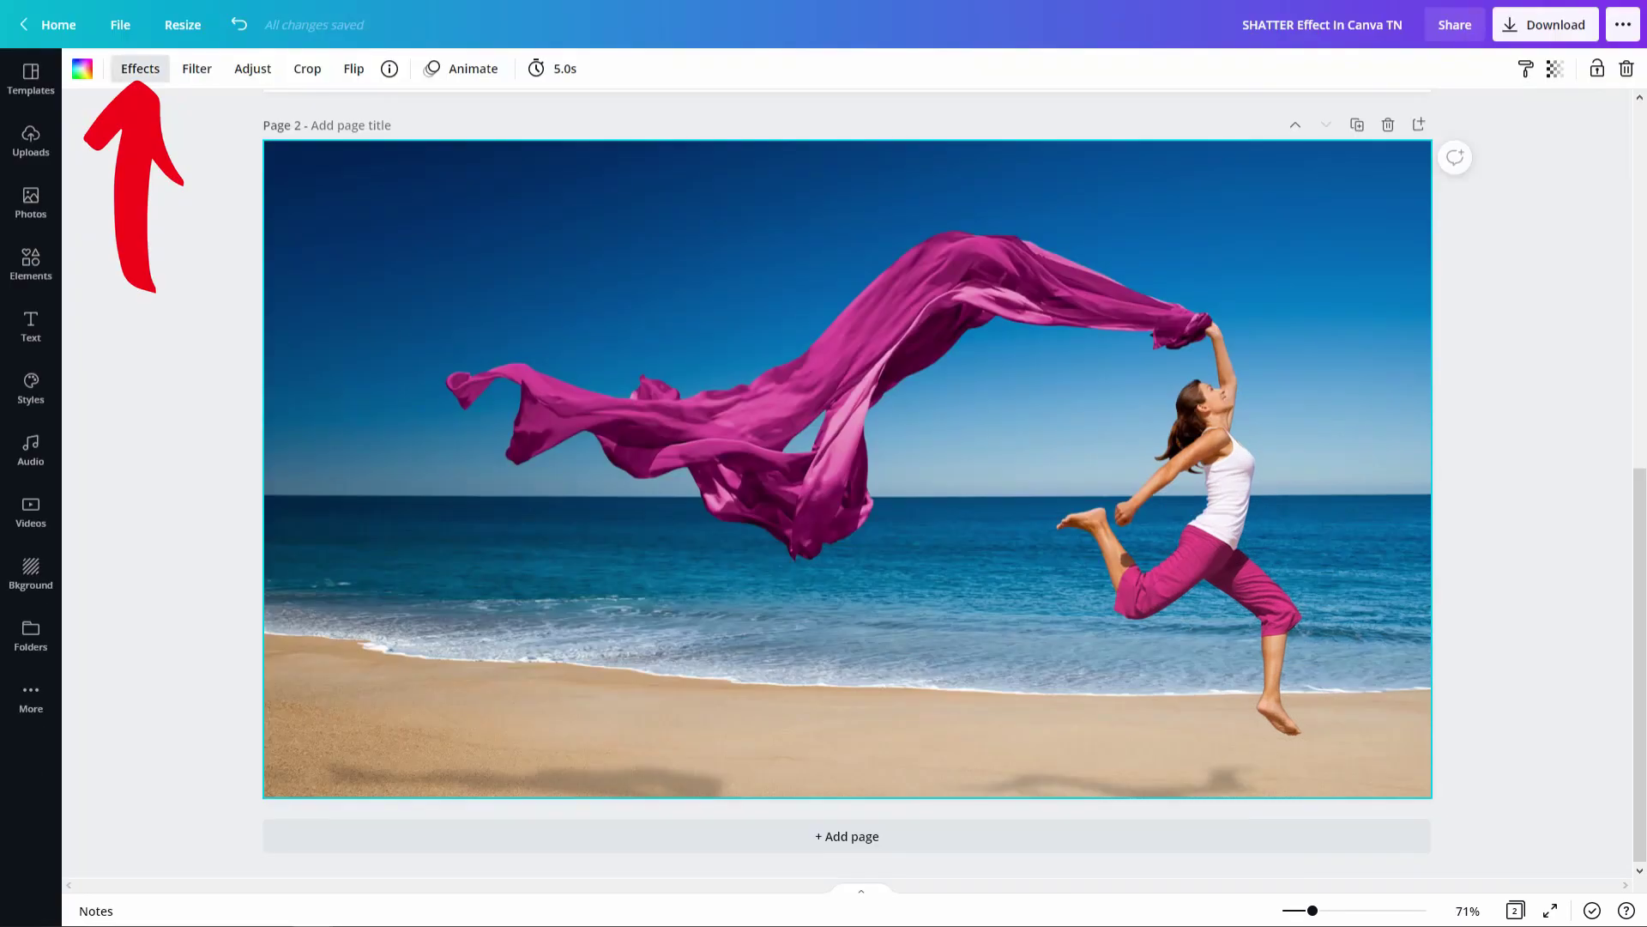
{"action": "left_click", "coordinate": [140, 69]}
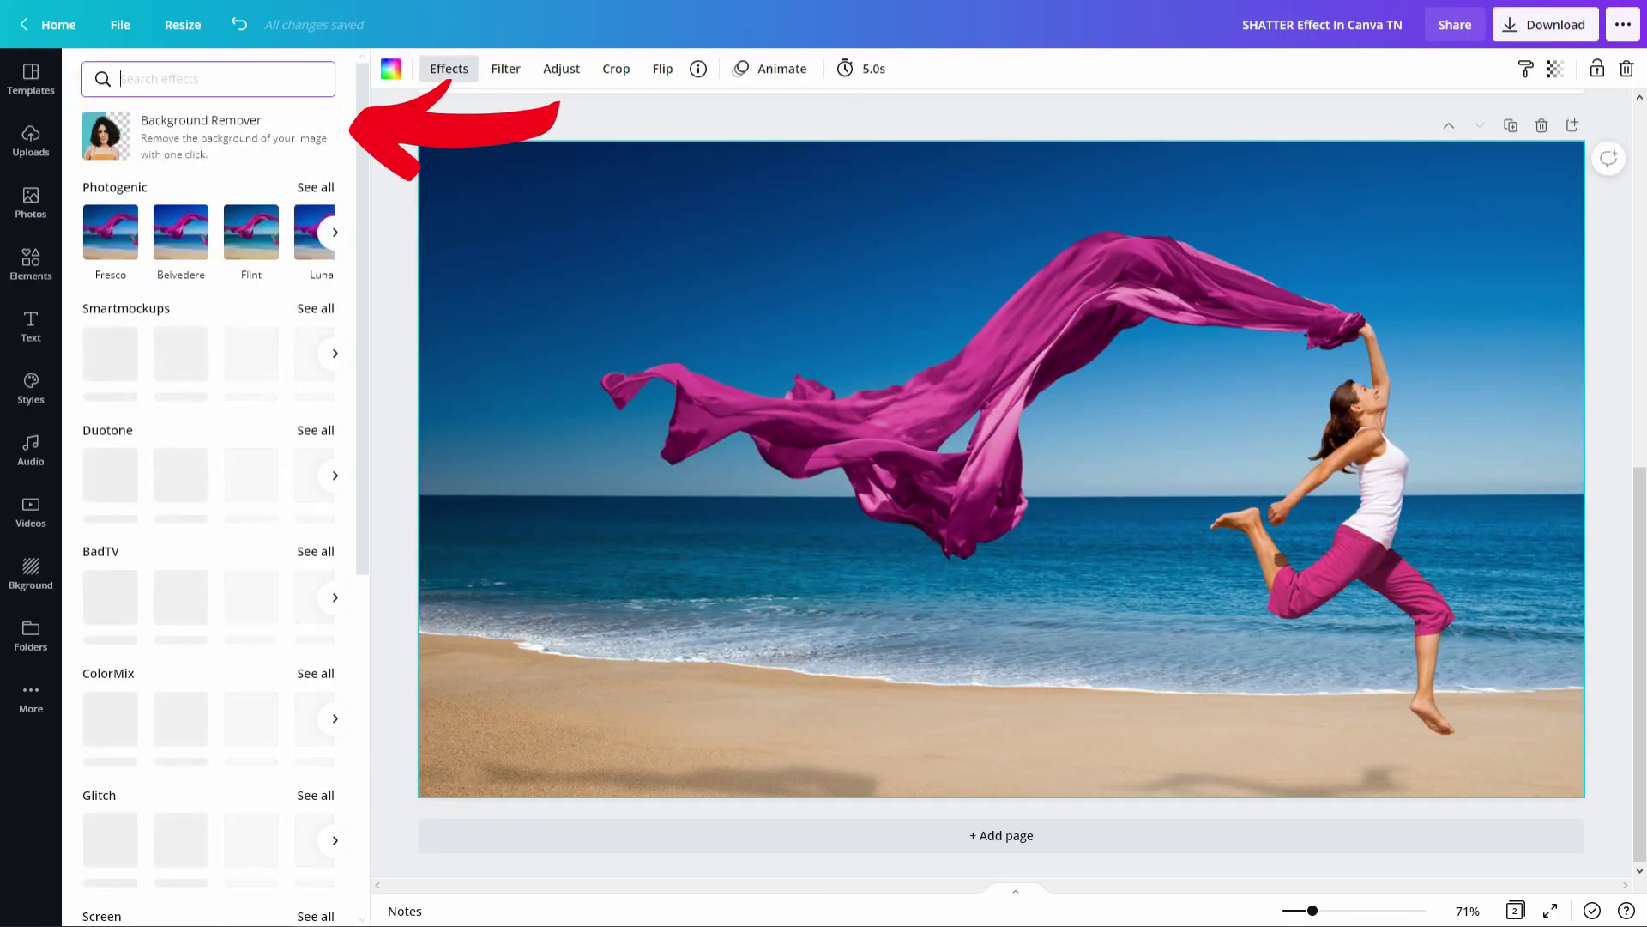
{"action": "left_click", "coordinate": [511, 115]}
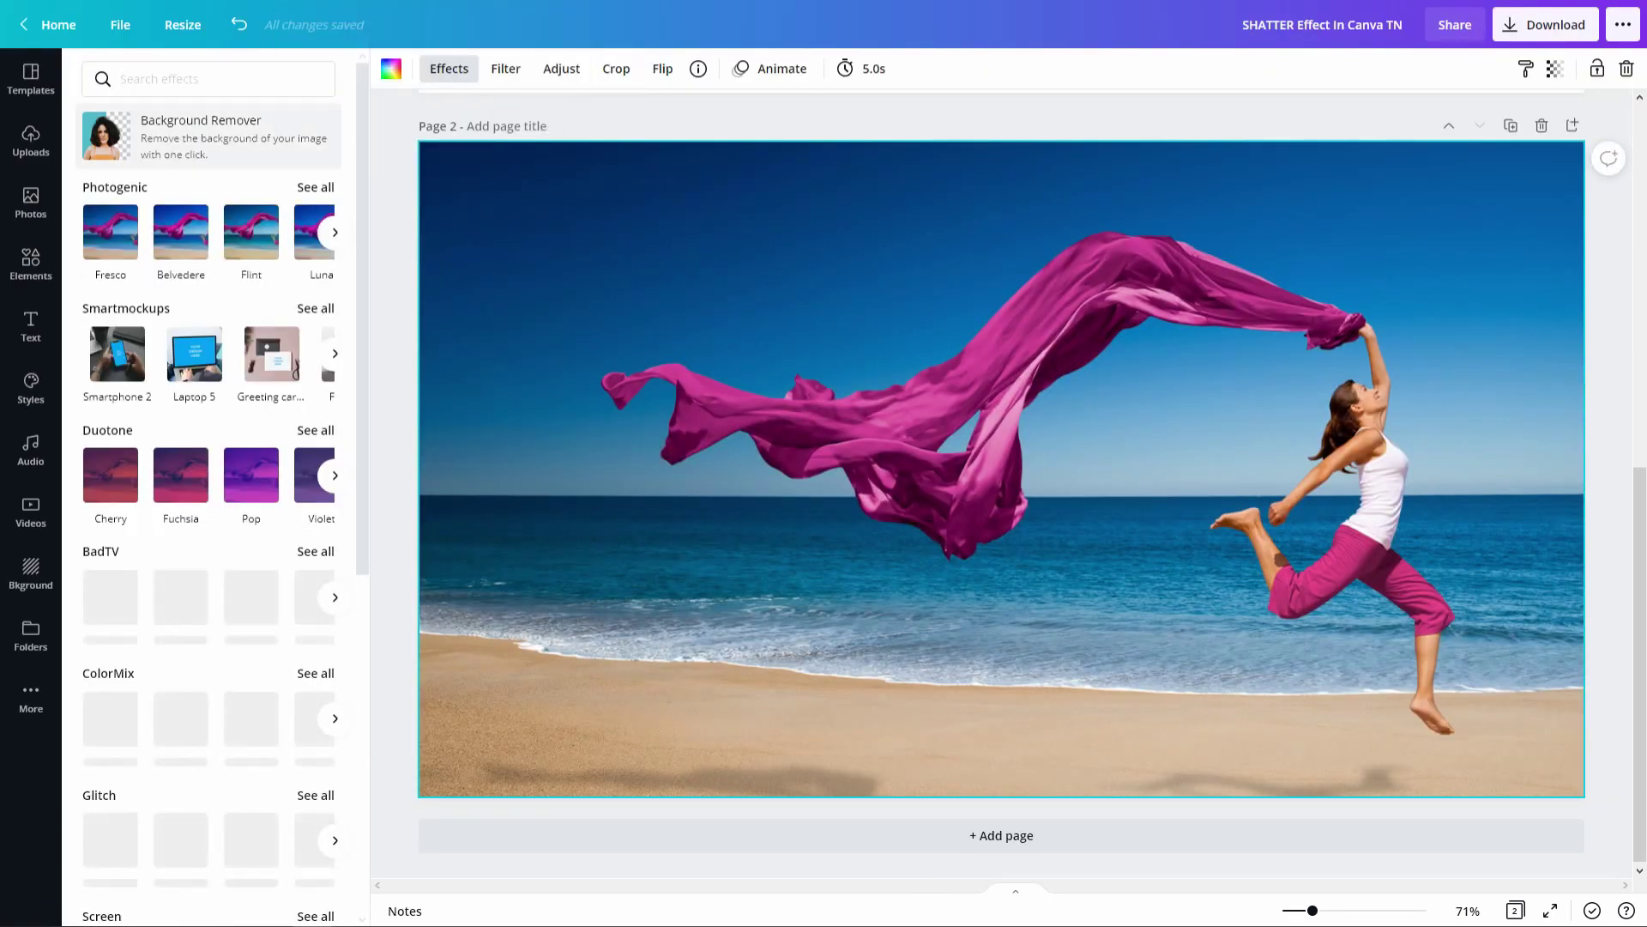
{"action": "left_click", "coordinate": [209, 136]}
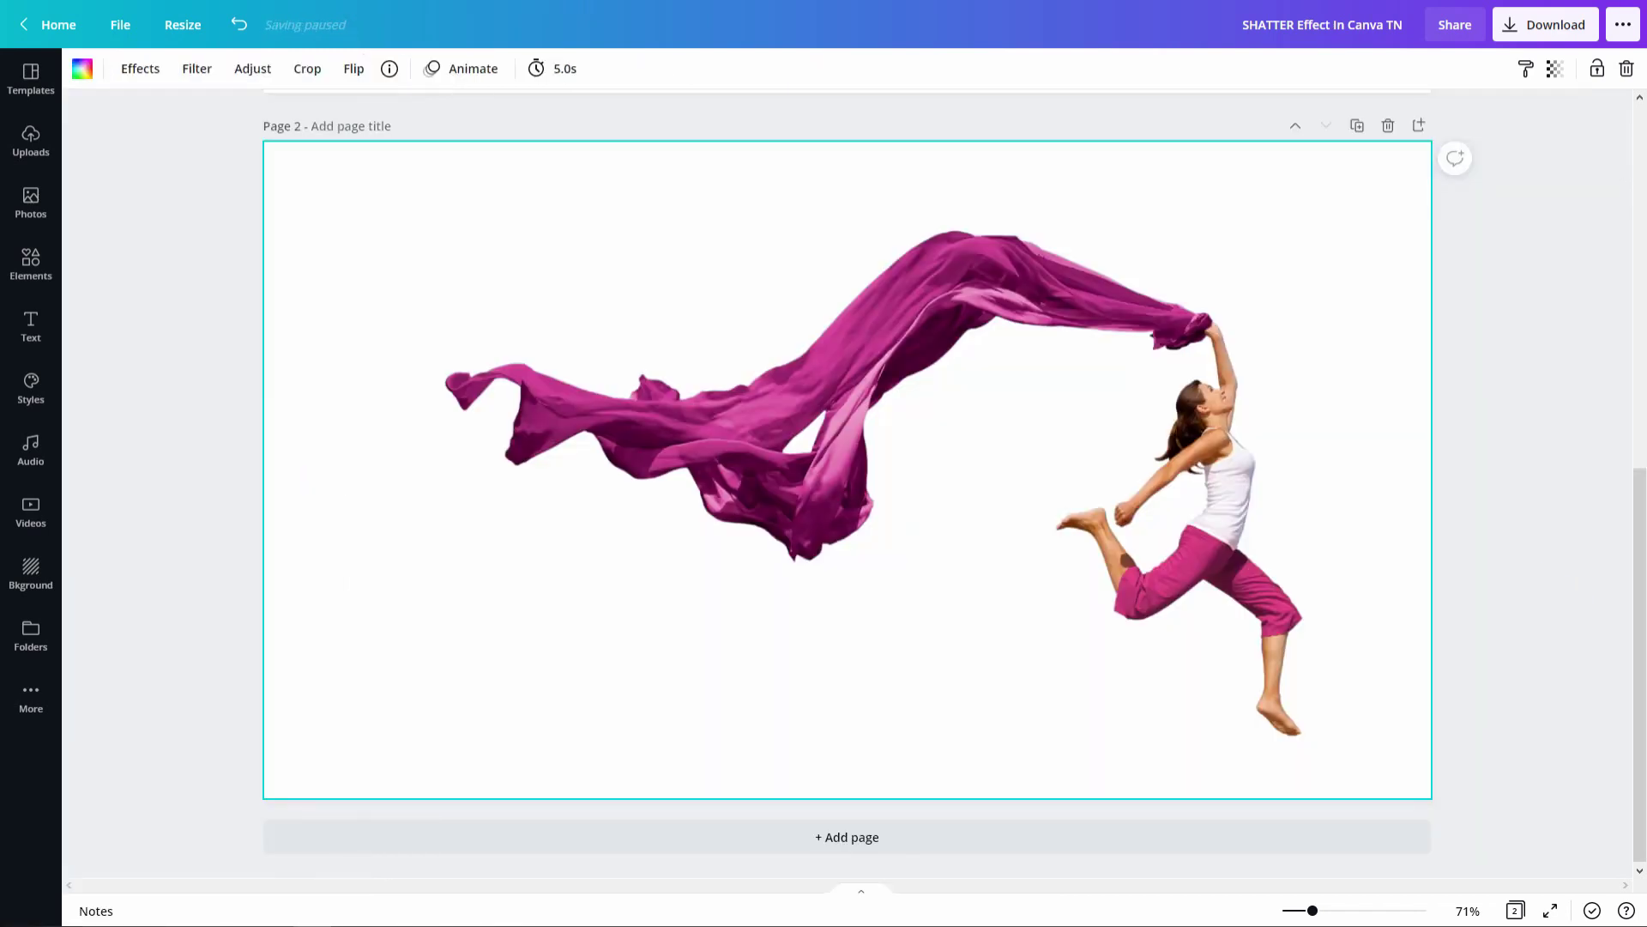
Search the elements library for "splatter"
{"action": "left_click", "coordinate": [31, 265]}
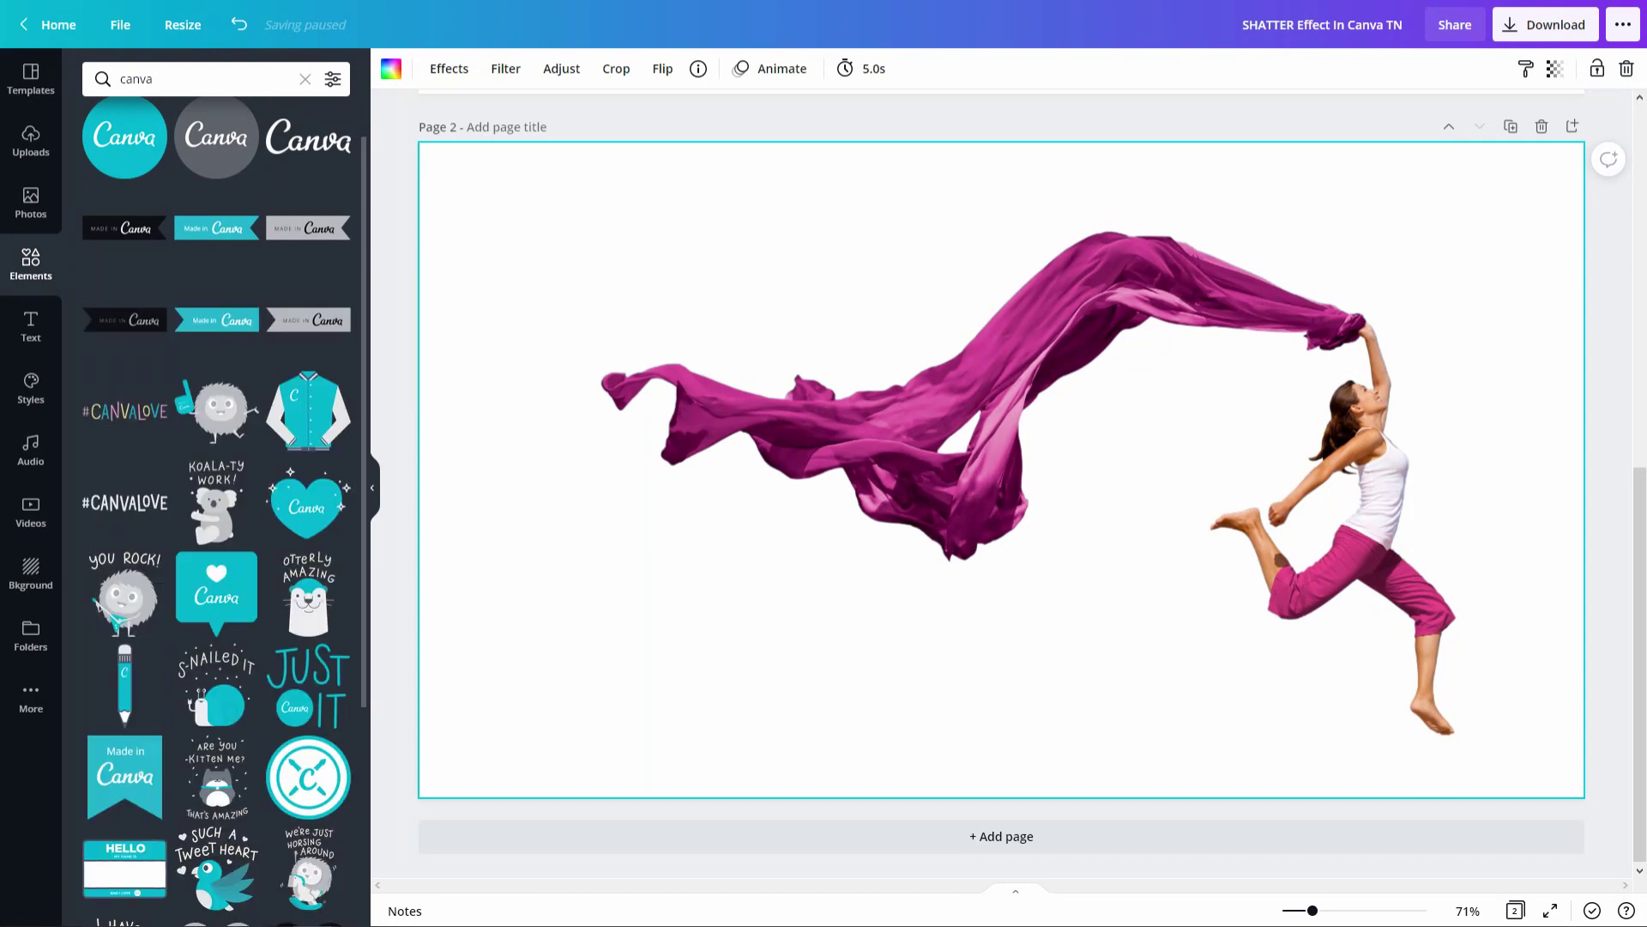
{"action": "double_click", "coordinate": [136, 79]}
{"action": "key", "text": "BackSpace"}
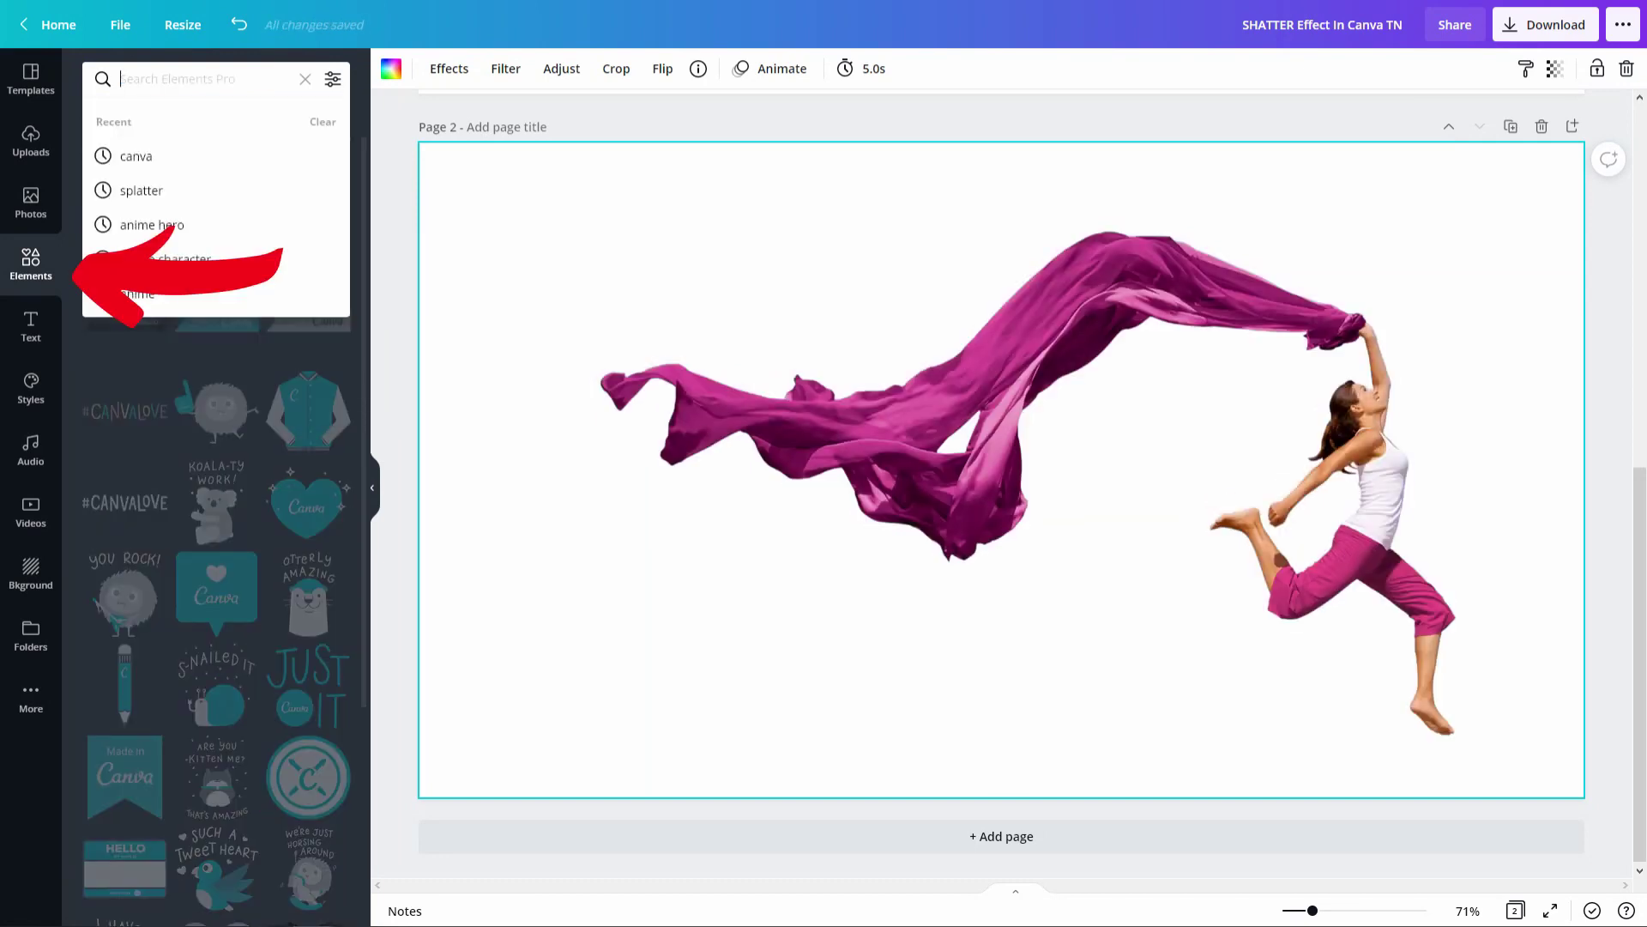
{"action": "type", "text": "splatter"}
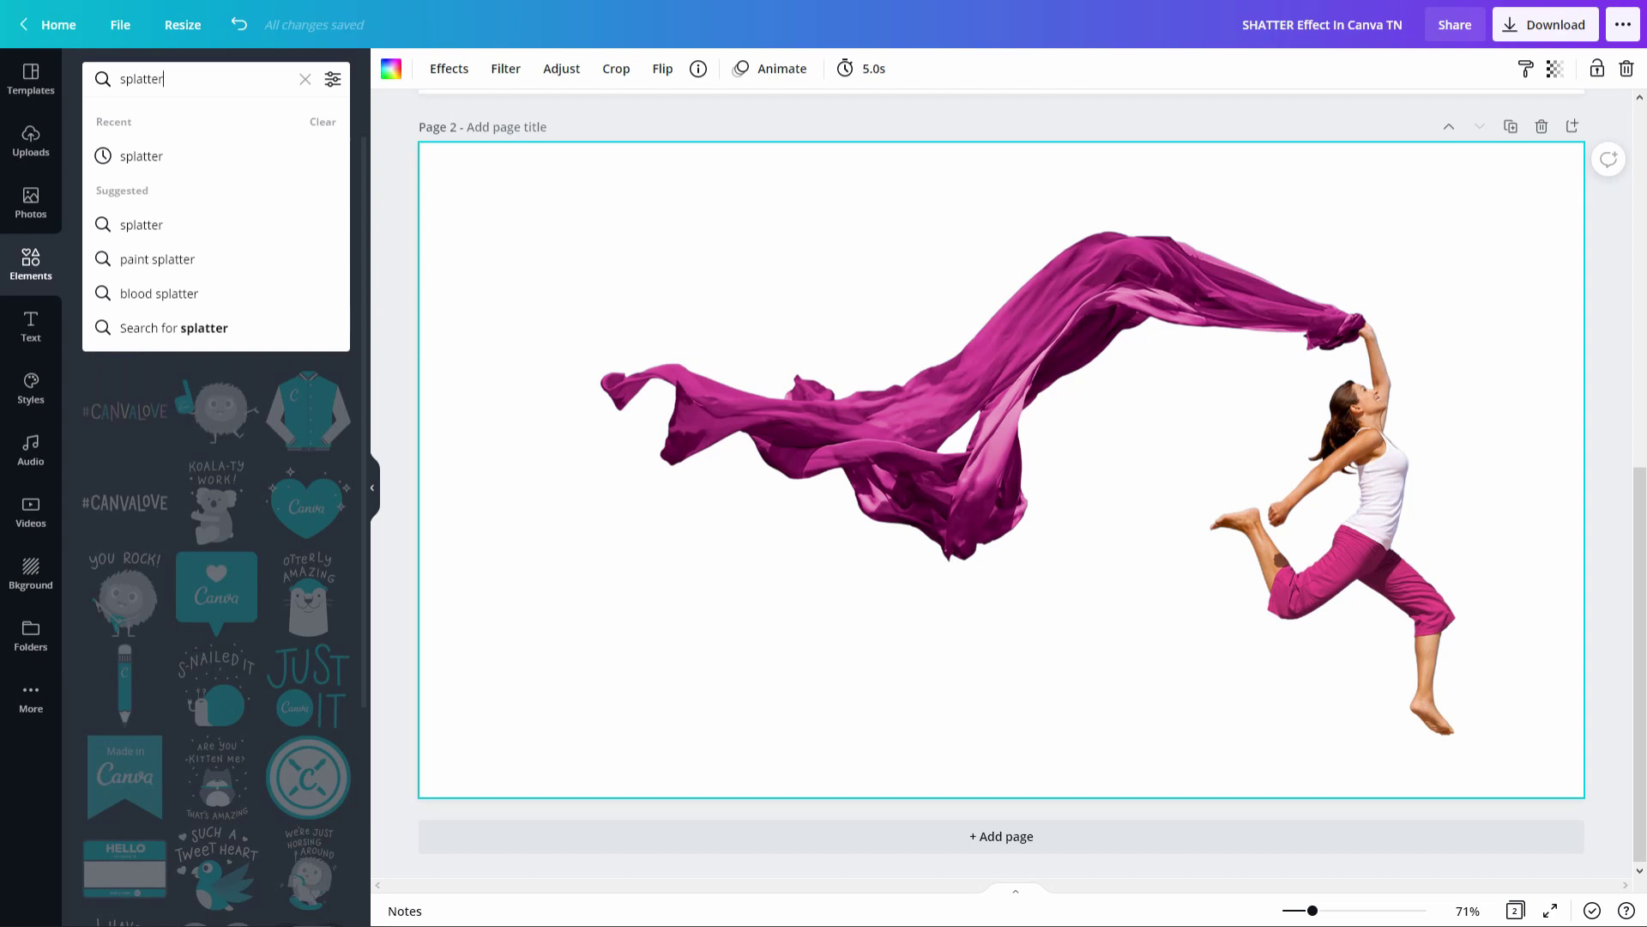
{"action": "key", "text": "Return"}
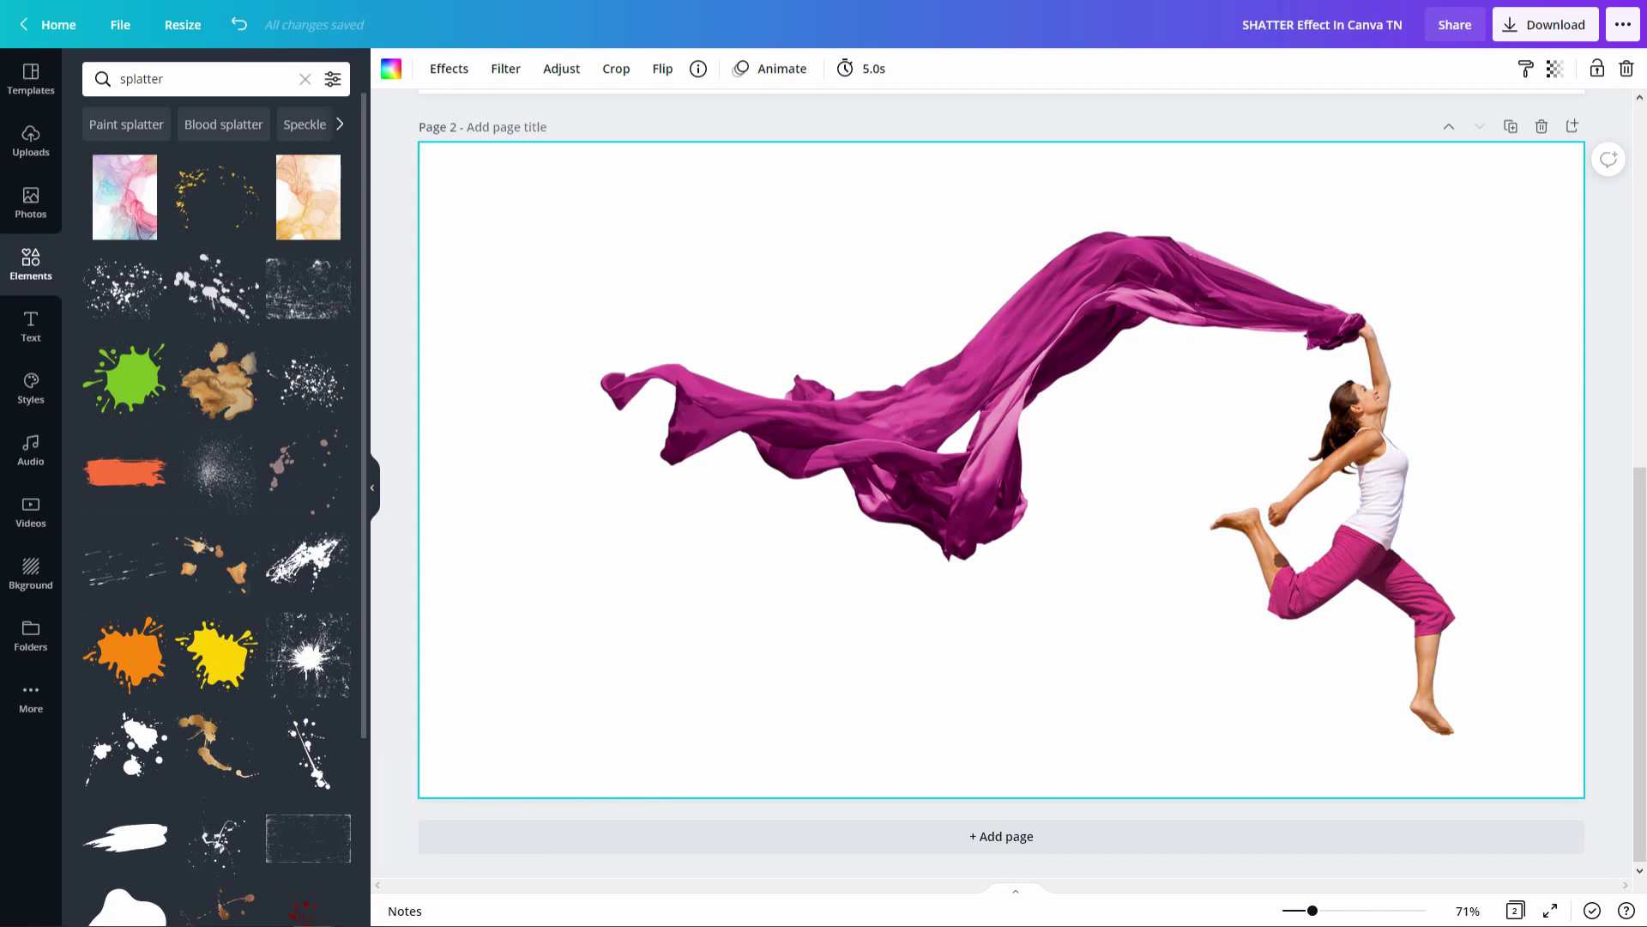
Add the speckled dot splatter graphic to page 2 and place it above the scarf's loose end
{"action": "mouse_move", "coordinate": [217, 287]}
{"action": "left_click", "coordinate": [125, 288]}
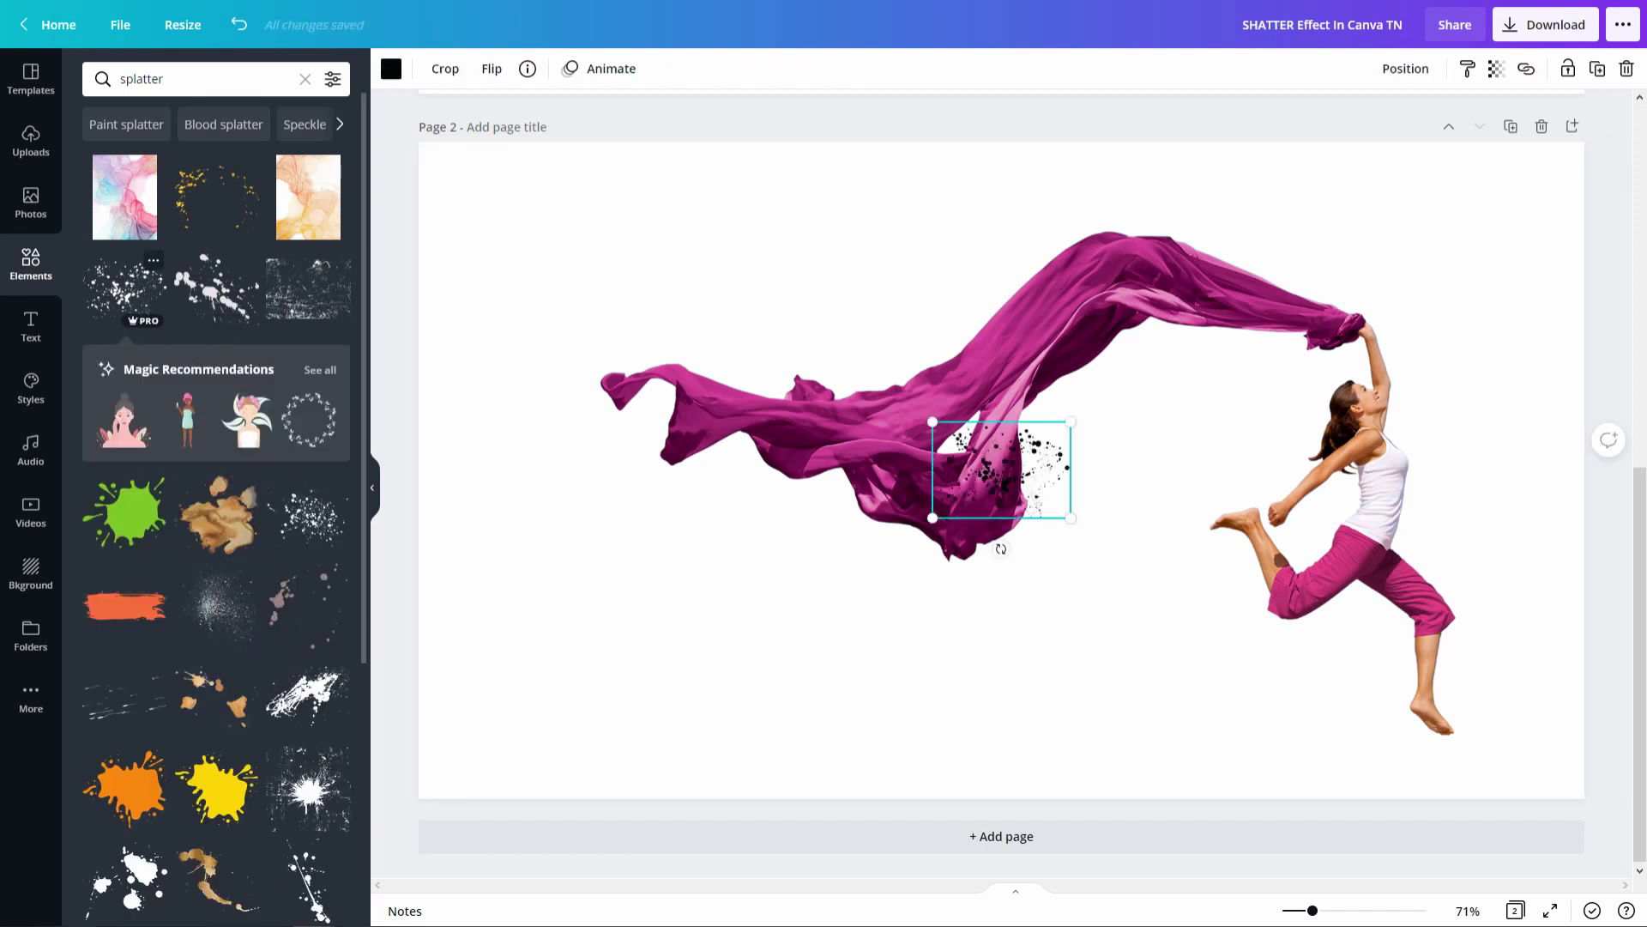
{"action": "left_click_drag", "start_coordinate": [993, 460], "coordinate": [894, 357]}
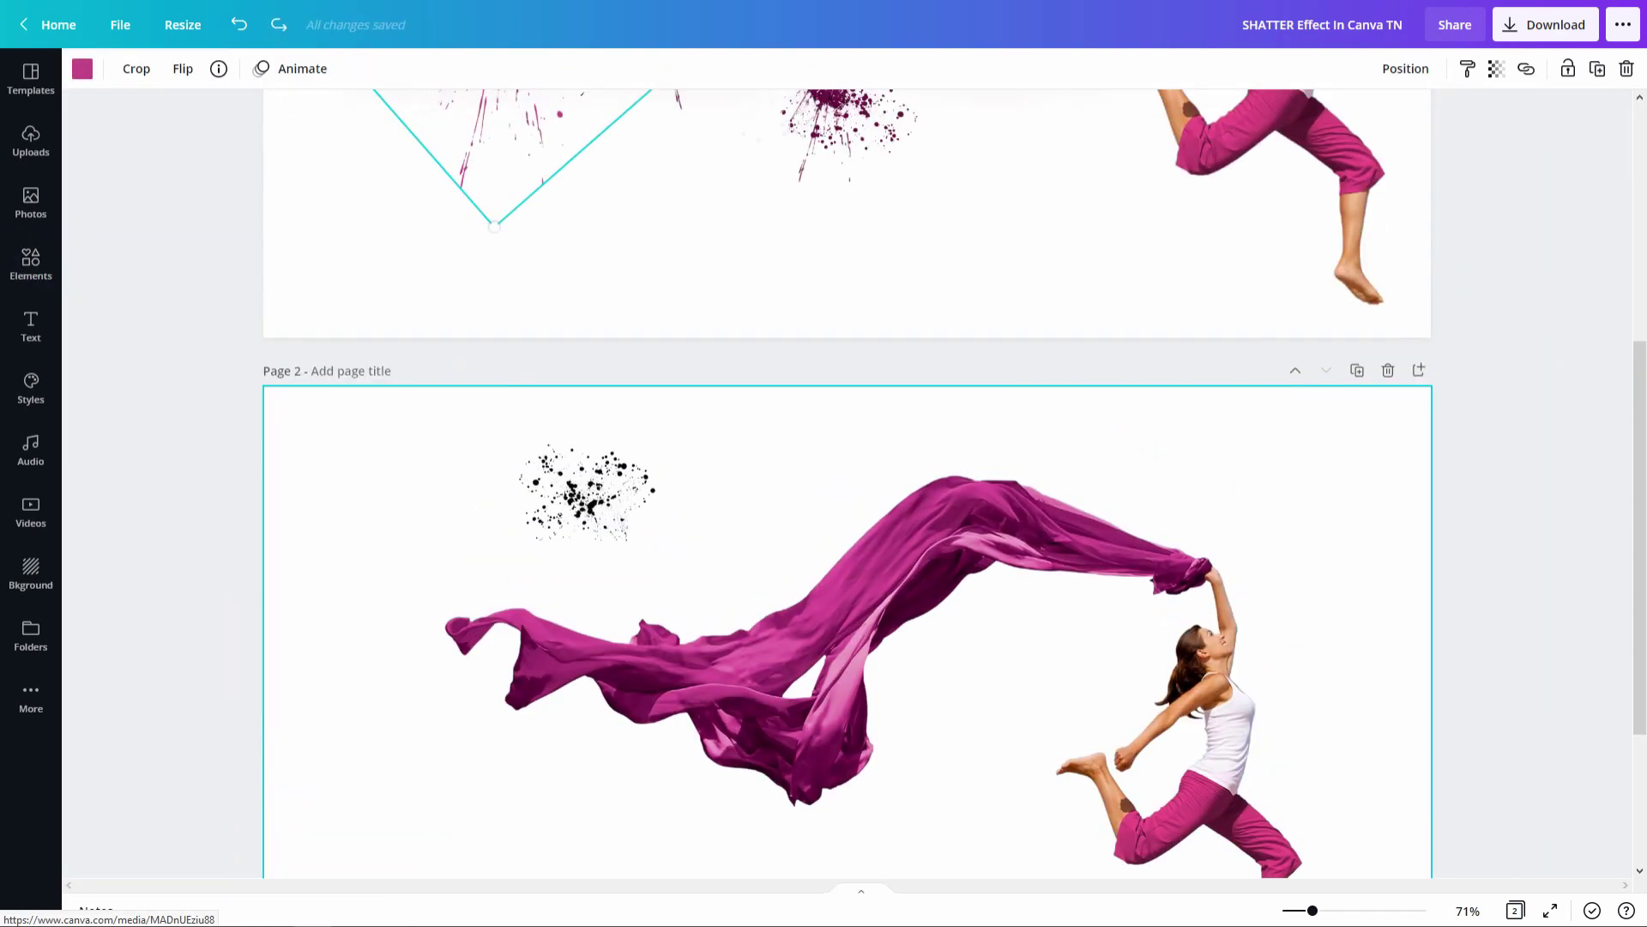
Paste the pink paint splatter from page 1 onto page 2 and place it below the scarf's loose end
{"action": "scroll", "coordinate": [848, 484], "scroll_direction": "up", "scroll_amount": 5}
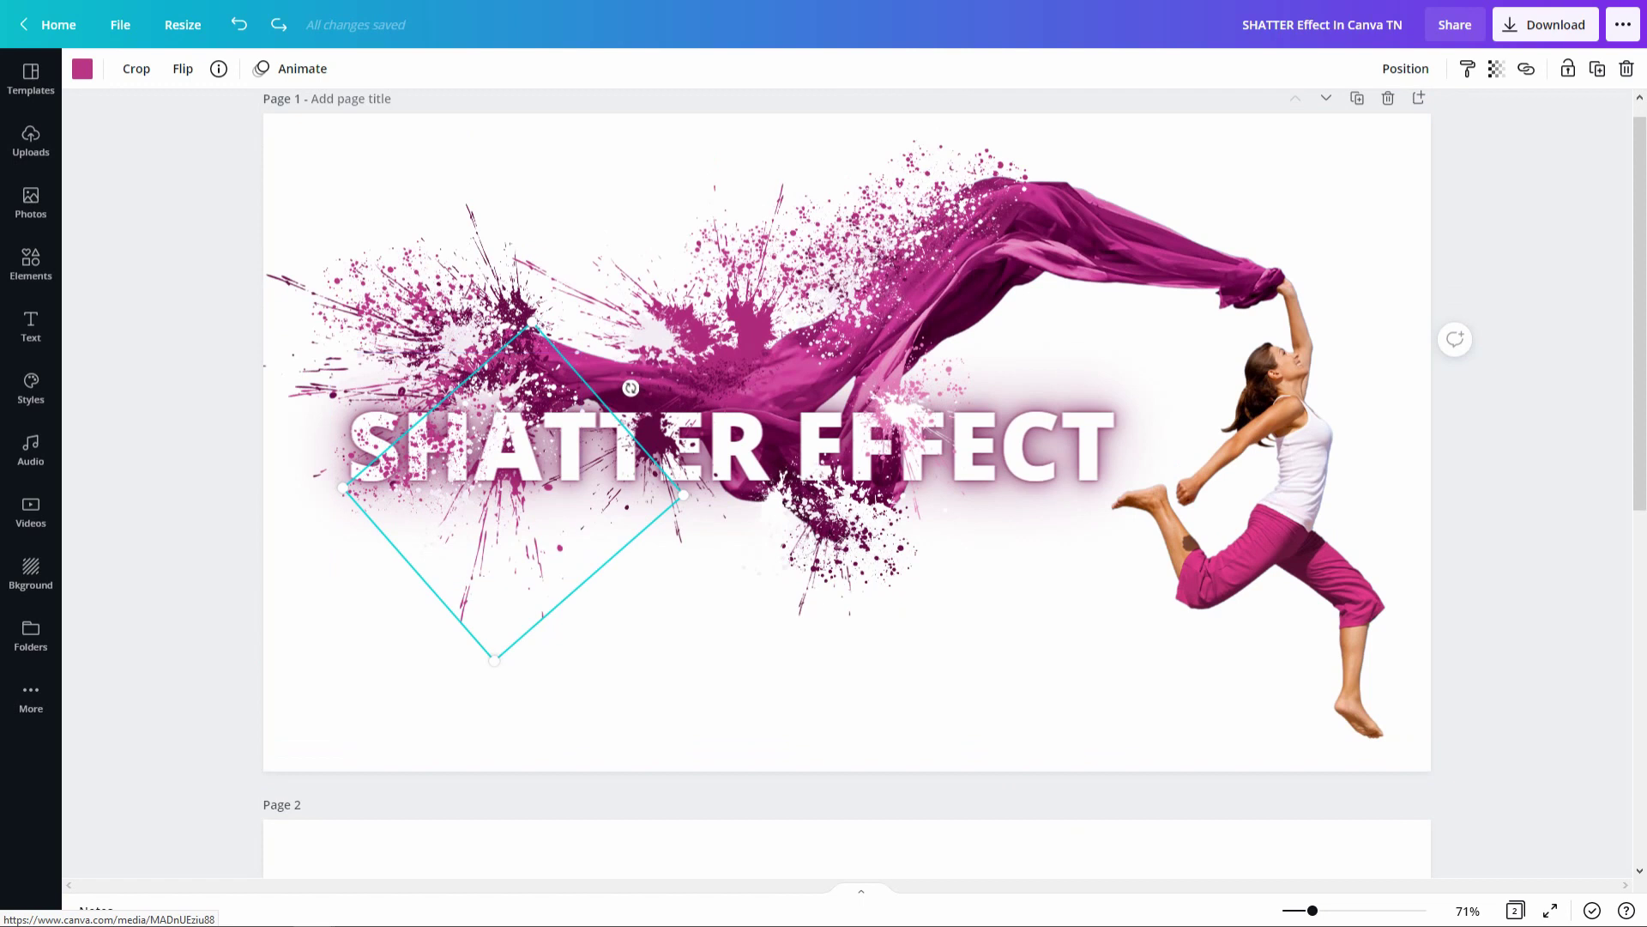
{"action": "scroll", "coordinate": [970, 540], "scroll_direction": "down", "scroll_amount": 6}
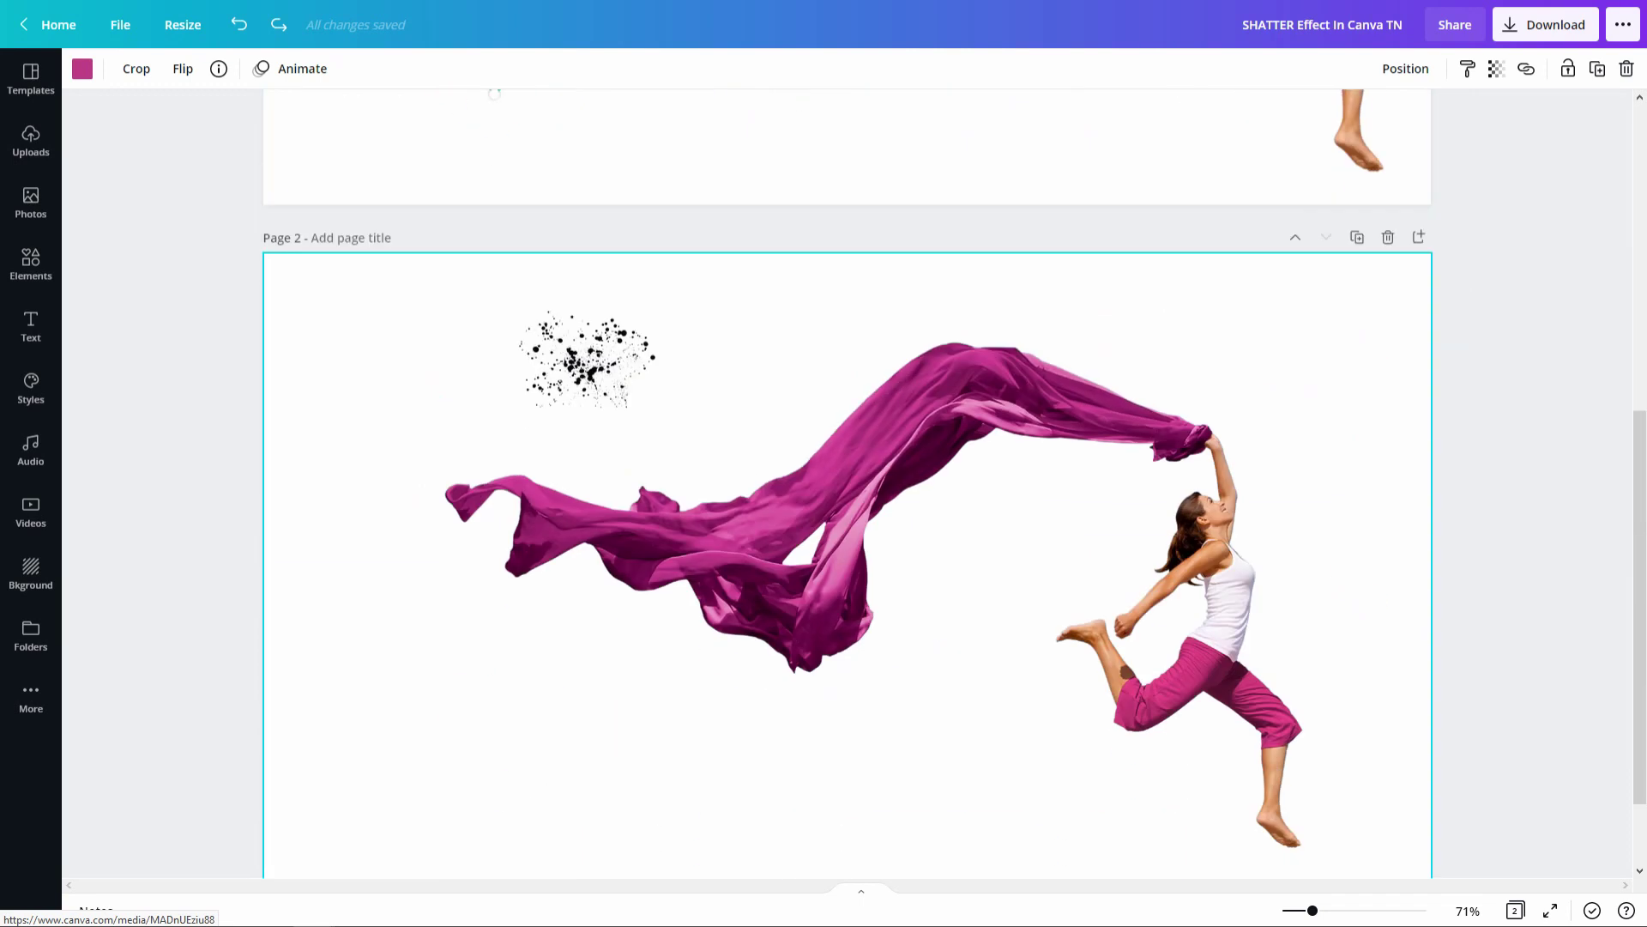
{"action": "left_click", "coordinate": [969, 541]}
{"action": "key", "text": "ctrl+v"}
{"action": "scroll", "coordinate": [847, 484], "scroll_direction": "down", "scroll_amount": 2}
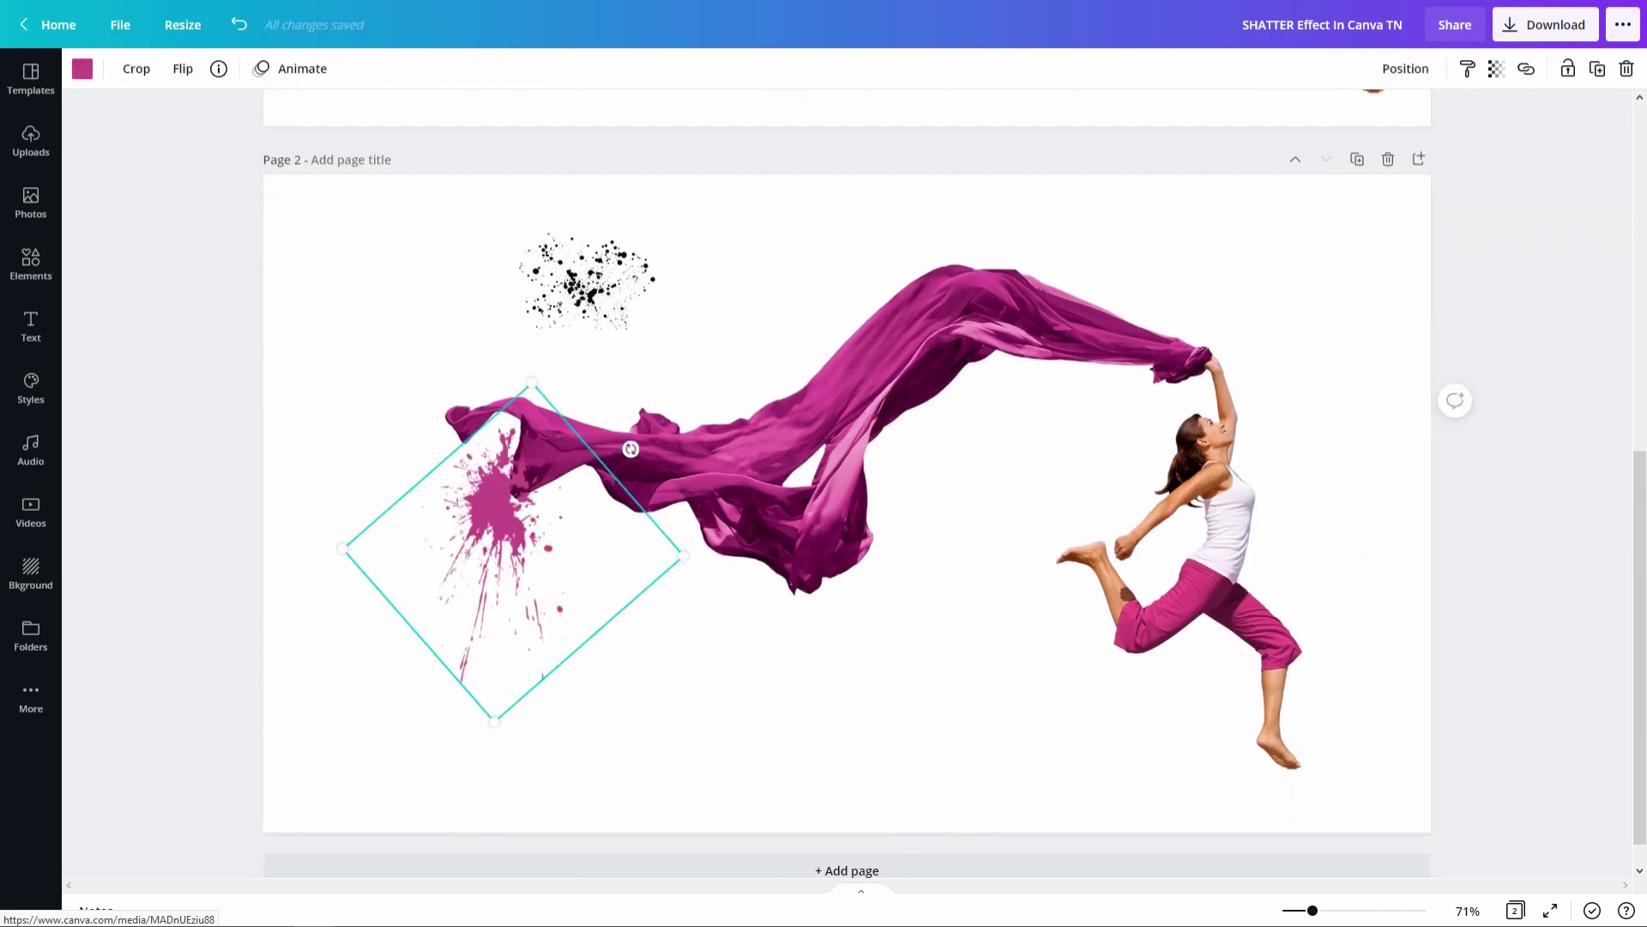
{"action": "left_click_drag", "start_coordinate": [513, 515], "coordinate": [455, 617]}
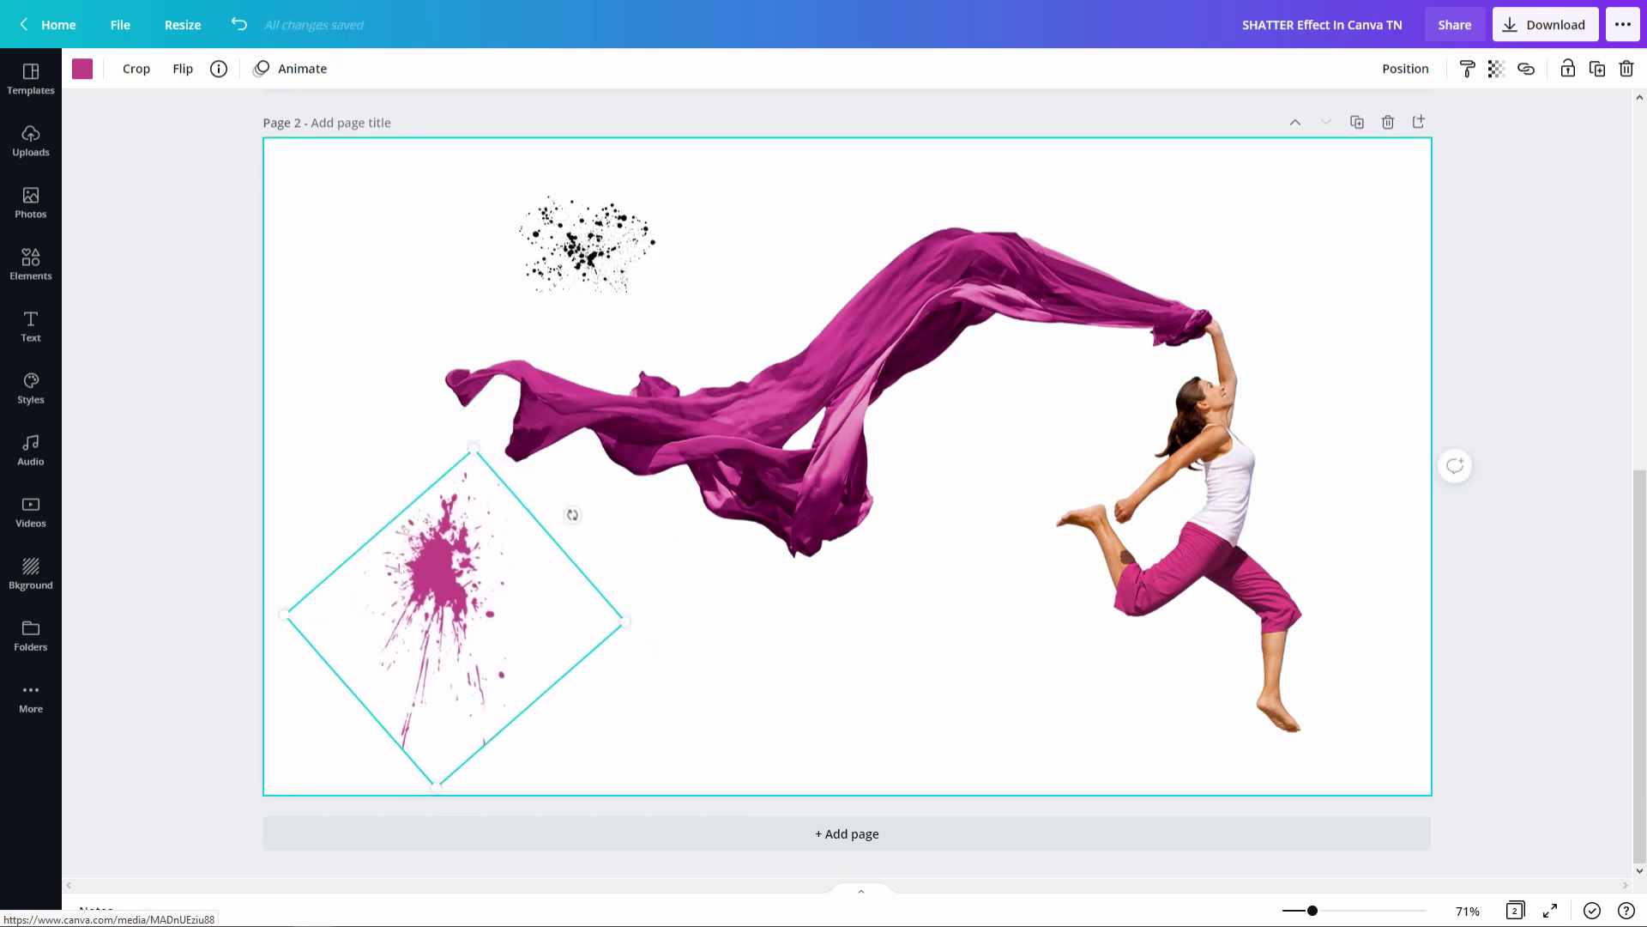
Rotate and shrink the pink splatter so its streaks point away from the woman, and position it on the scarf's loose end
{"action": "left_click_drag", "start_coordinate": [572, 515], "coordinate": [600, 676]}
{"action": "left_click_drag", "start_coordinate": [472, 601], "coordinate": [566, 425]}
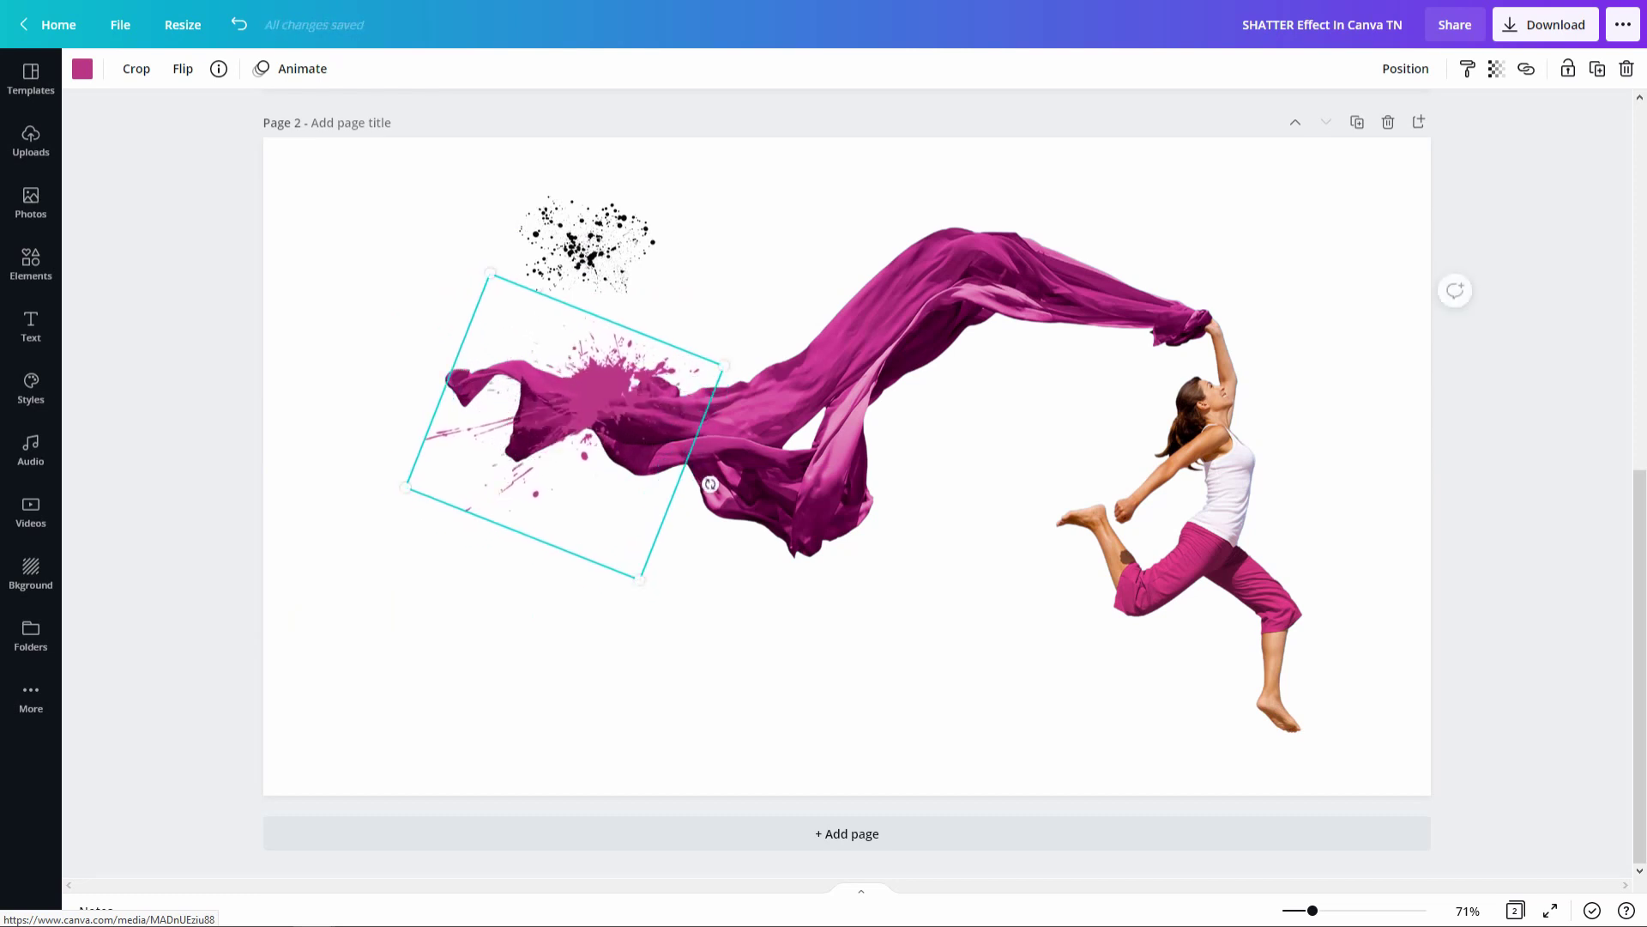
{"action": "left_click_drag", "start_coordinate": [639, 580], "coordinate": [591, 480]}
{"action": "left_click_drag", "start_coordinate": [648, 419], "coordinate": [557, 486]}
{"action": "left_click_drag", "start_coordinate": [518, 384], "coordinate": [483, 358]}
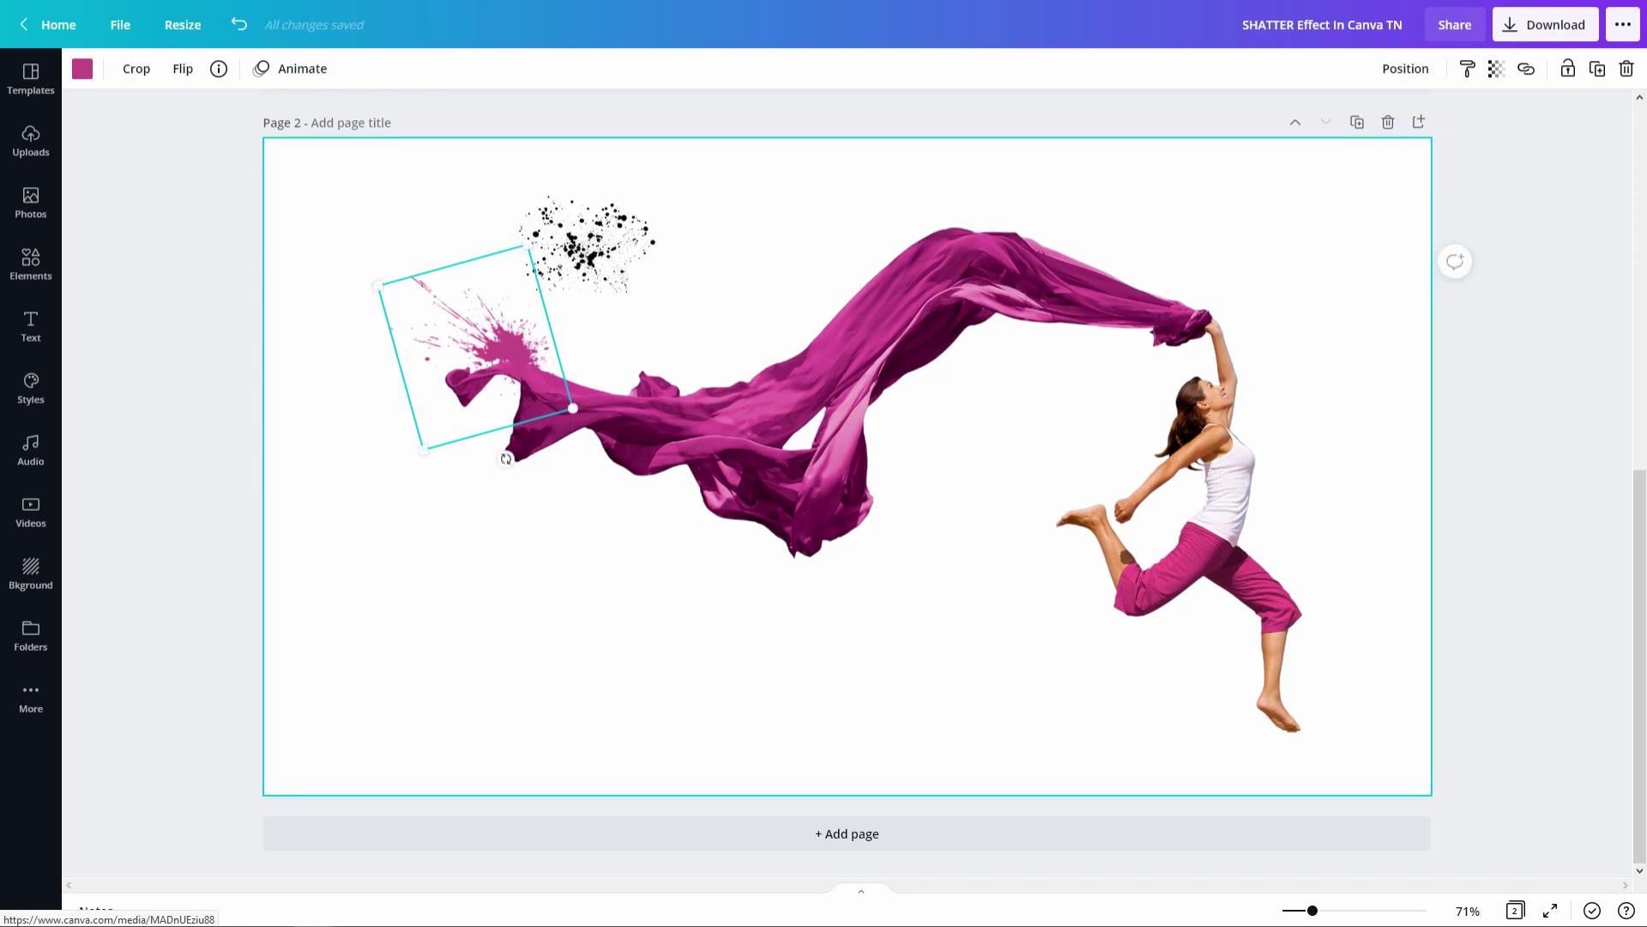
Recolour the black speckled splatter to #b93785 and move it over the pink splatter at the scarf's loose end
{"action": "left_click", "coordinate": [587, 245]}
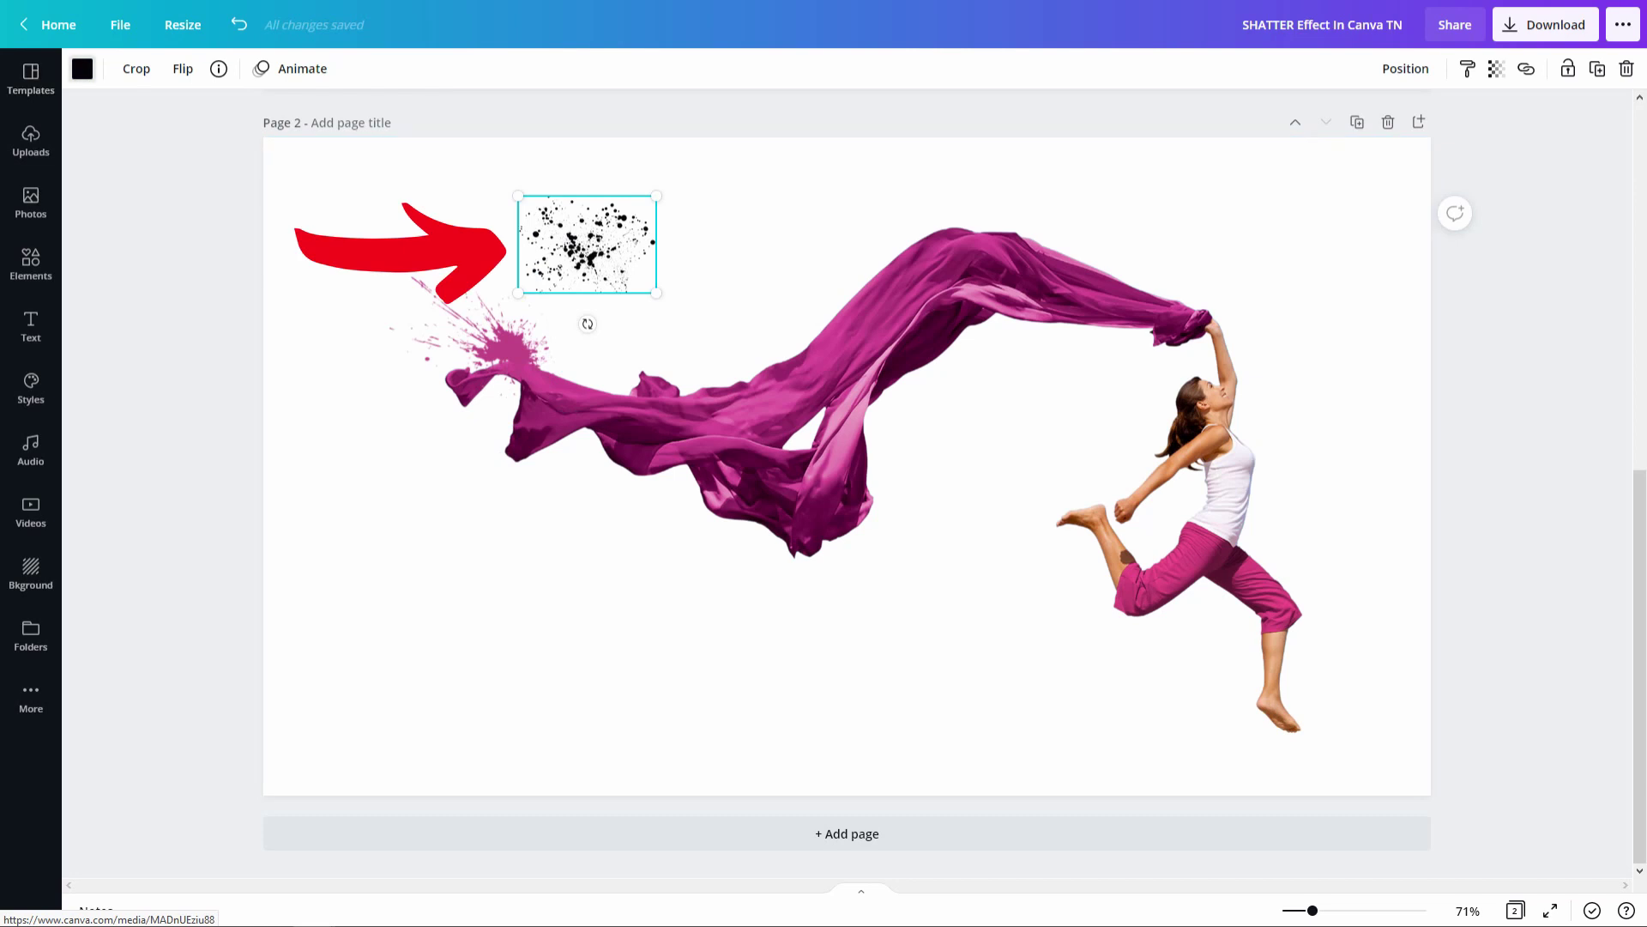
{"action": "left_click", "coordinate": [82, 68]}
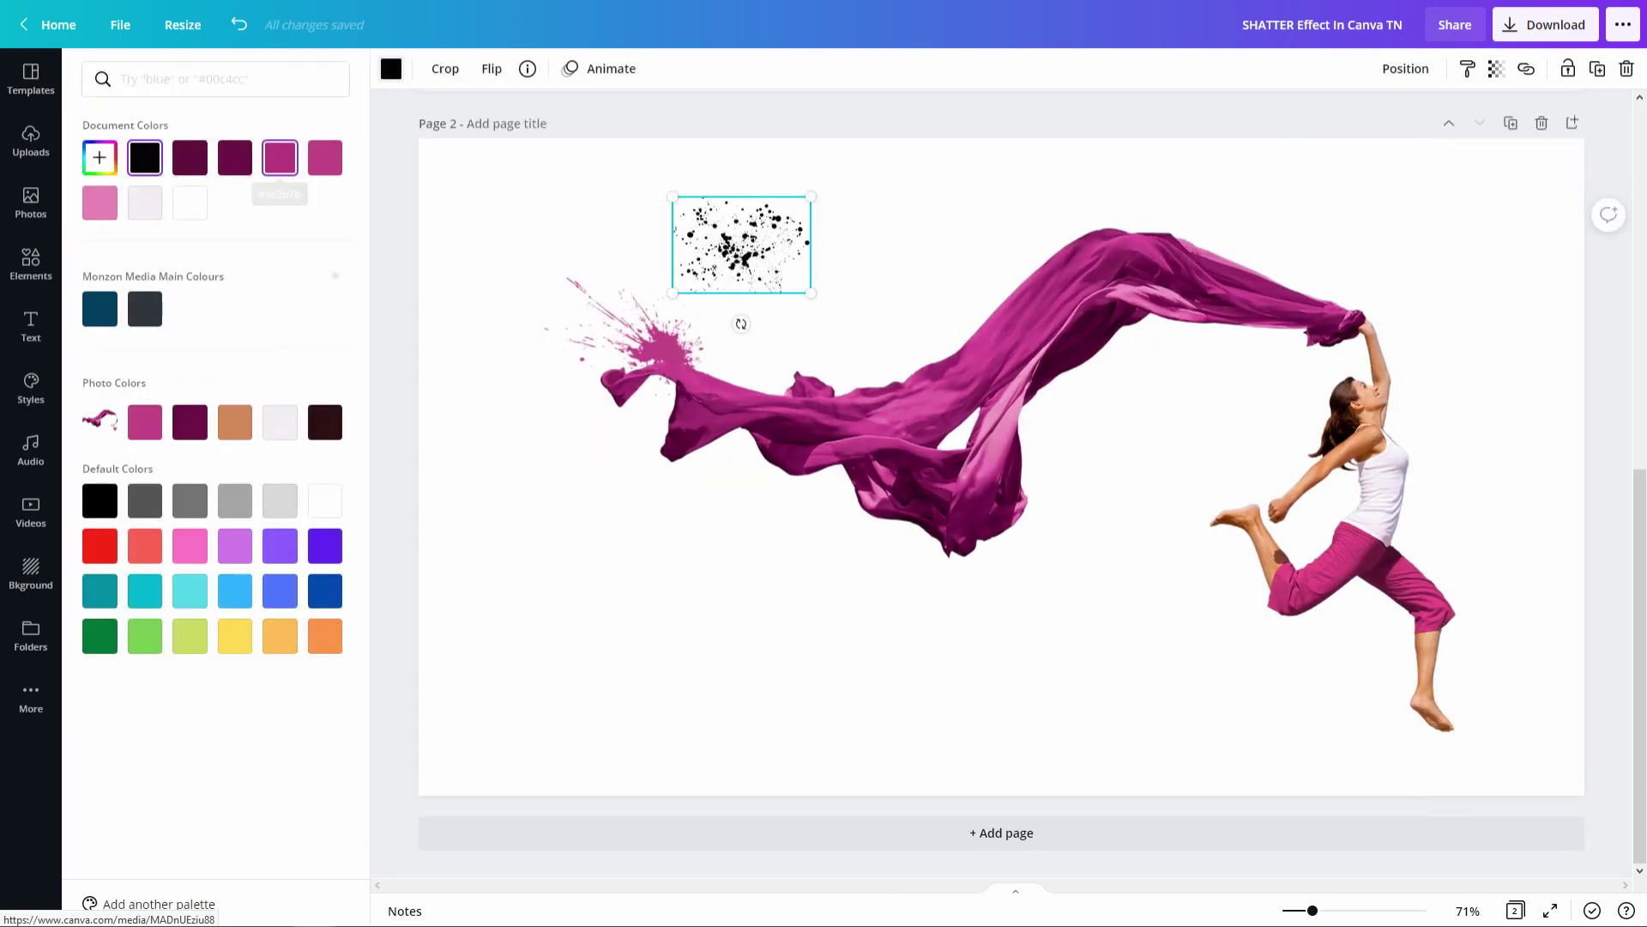
{"action": "left_click", "coordinate": [324, 157]}
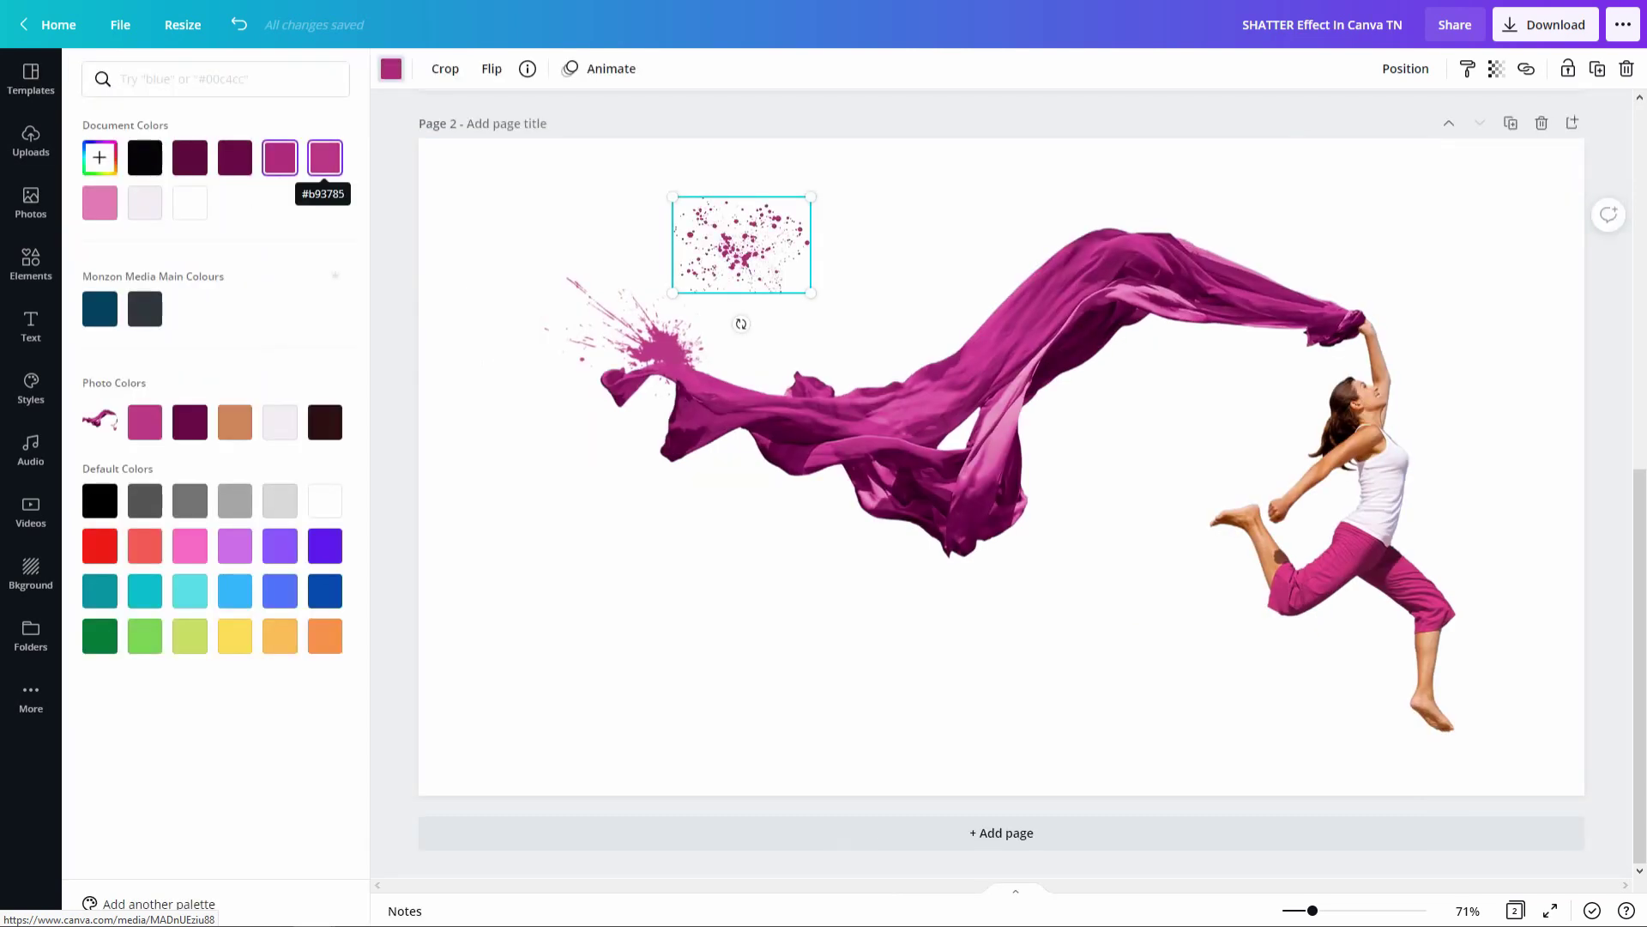
{"action": "left_click_drag", "start_coordinate": [741, 244], "coordinate": [630, 361]}
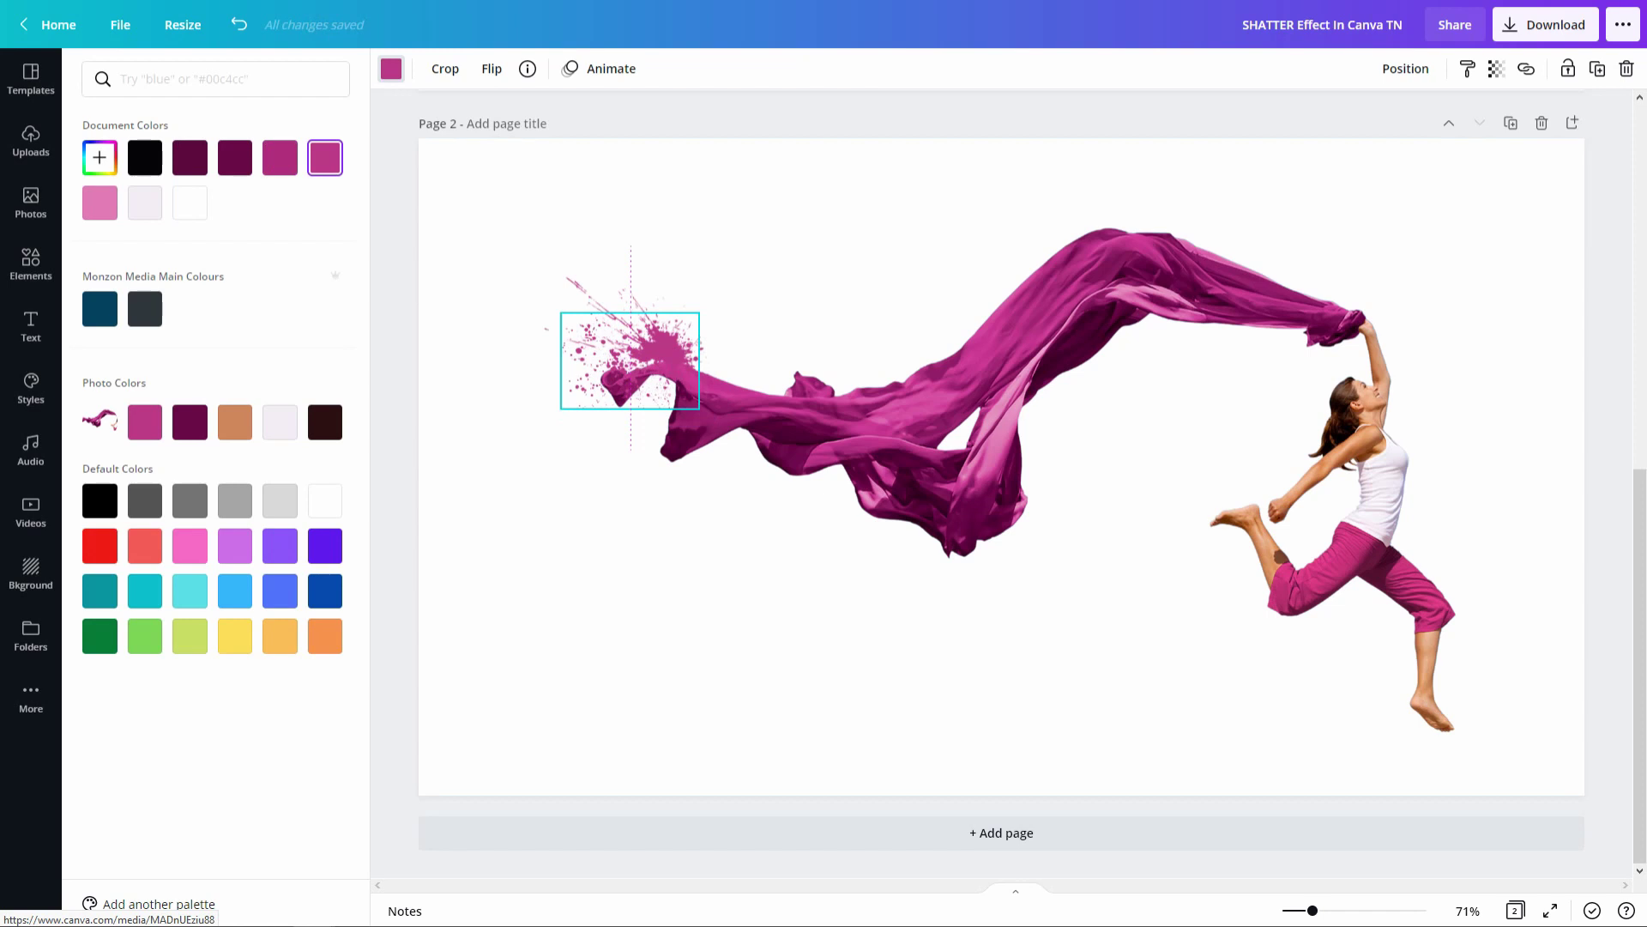
{"action": "left_click_drag", "start_coordinate": [630, 360], "coordinate": [629, 360]}
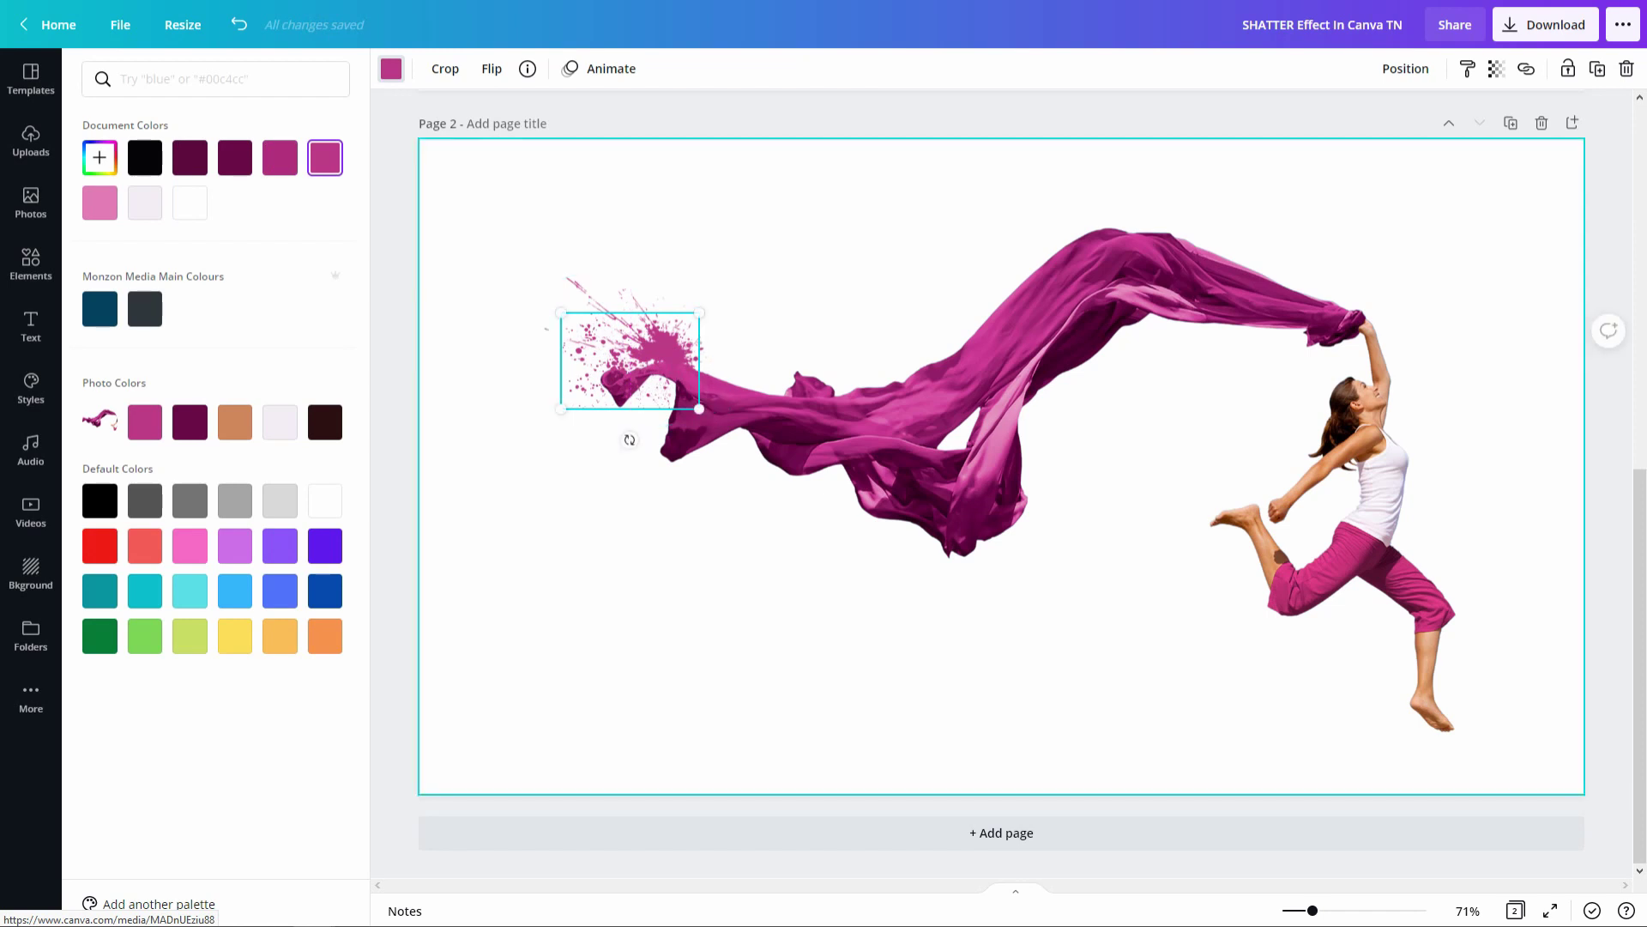
{"action": "key", "text": "Escape"}
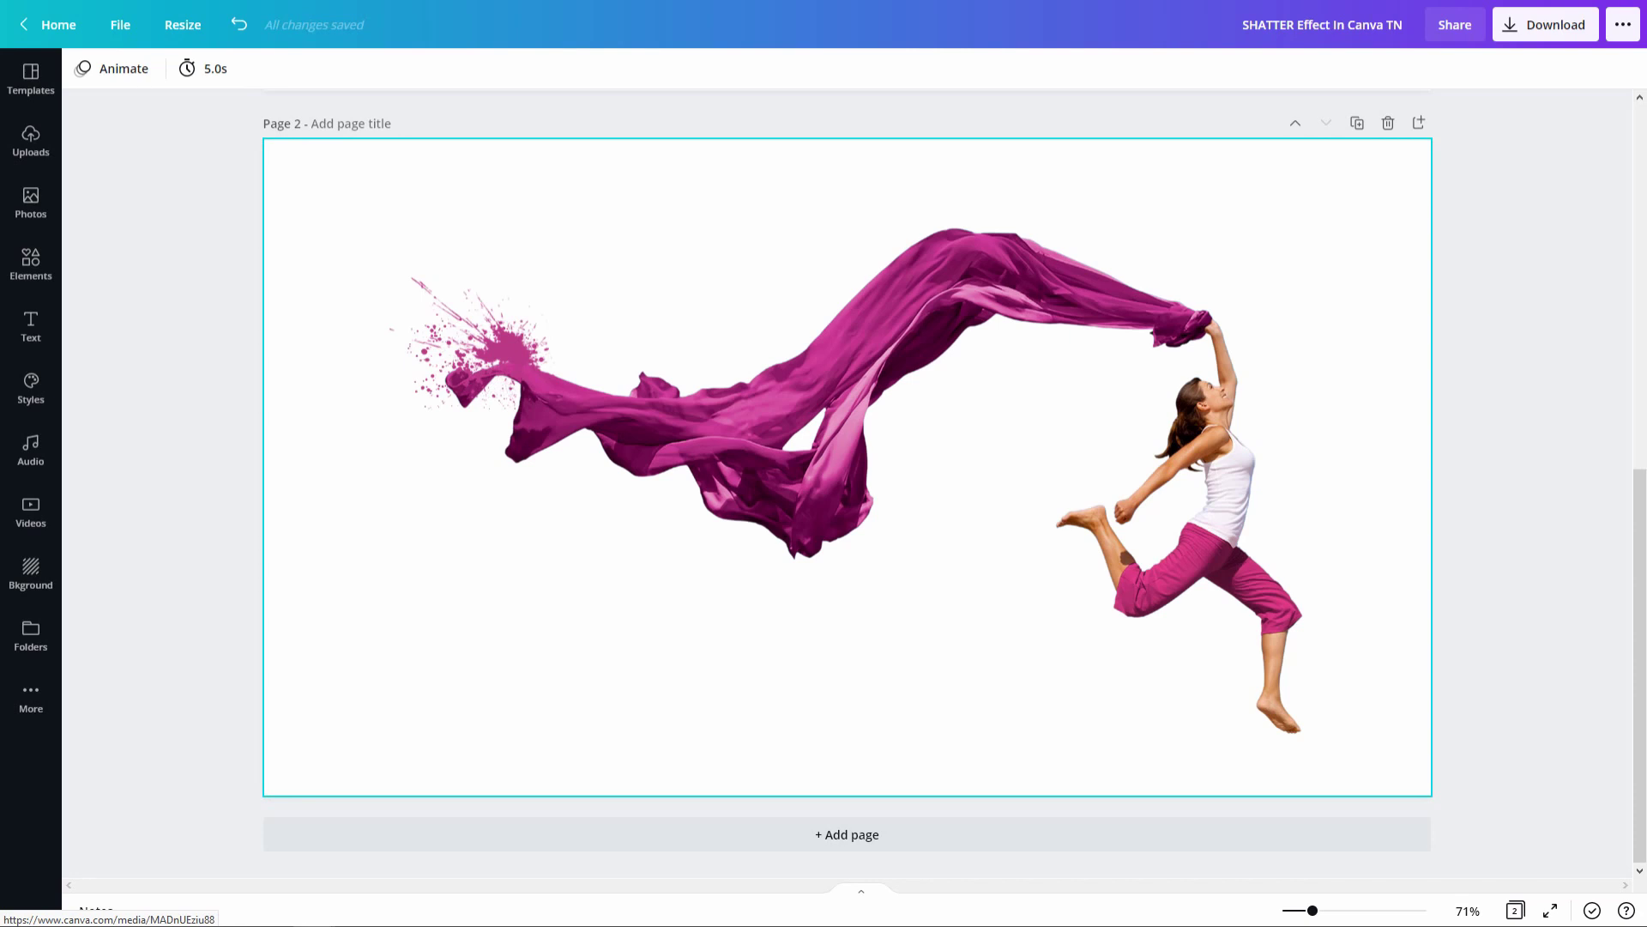
Paste another copy of the pink splatter, rotate it to point downward, shrink it and place it on the scarf's lower loose tip
{"action": "key", "text": "ctrl+v"}
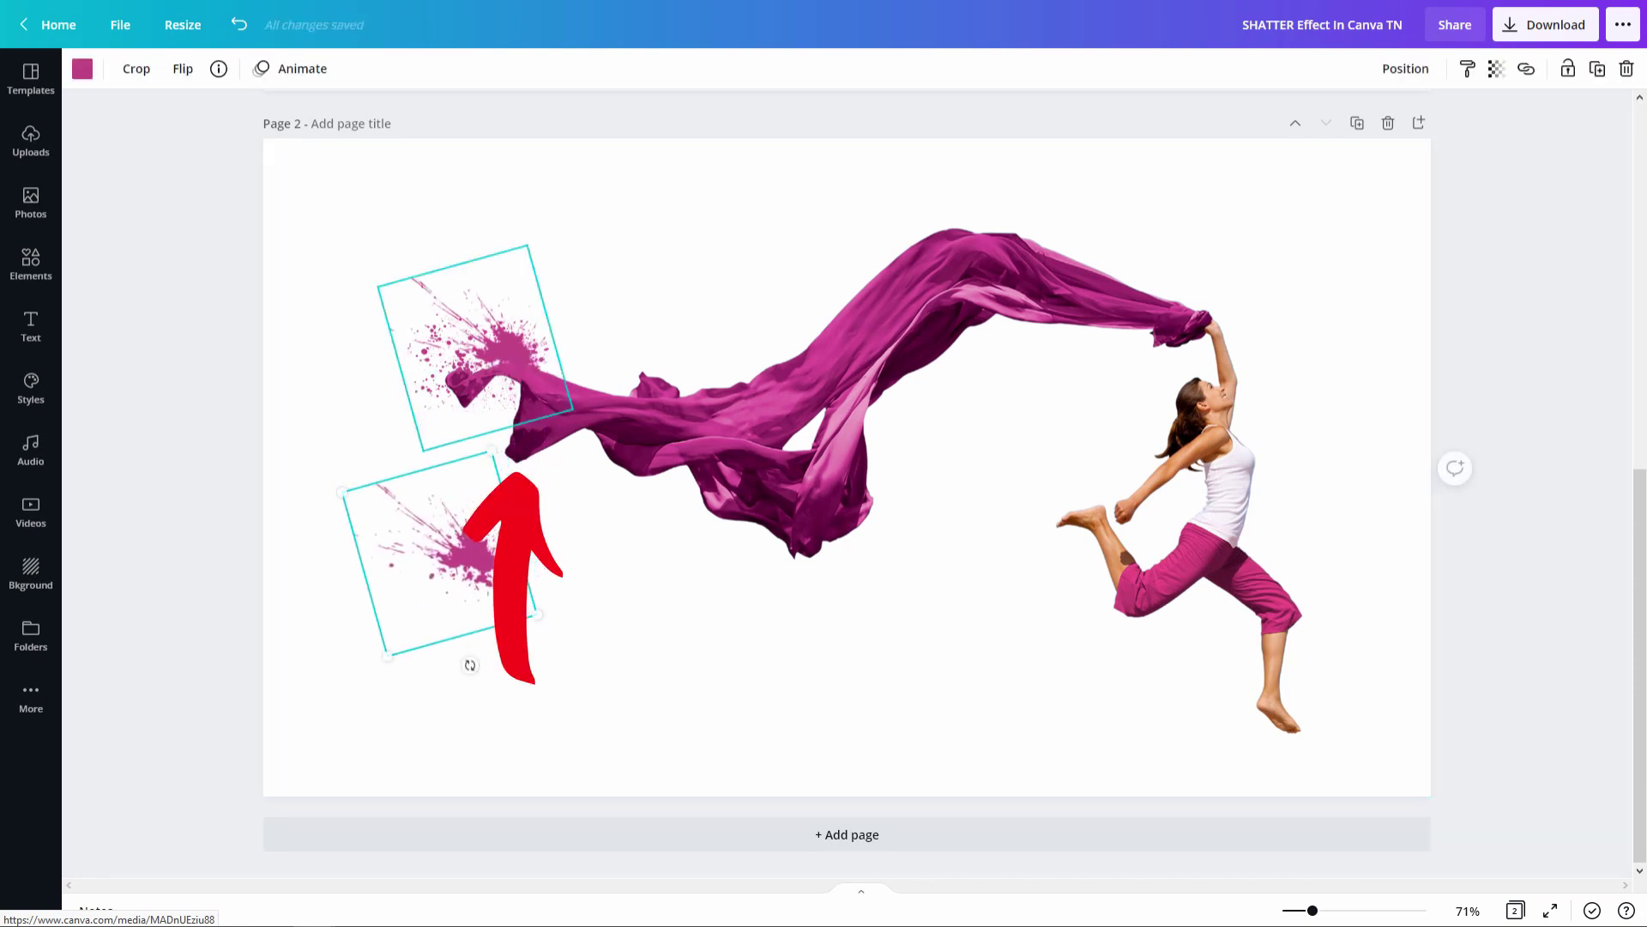
{"action": "left_click_drag", "start_coordinate": [471, 665], "coordinate": [547, 477]}
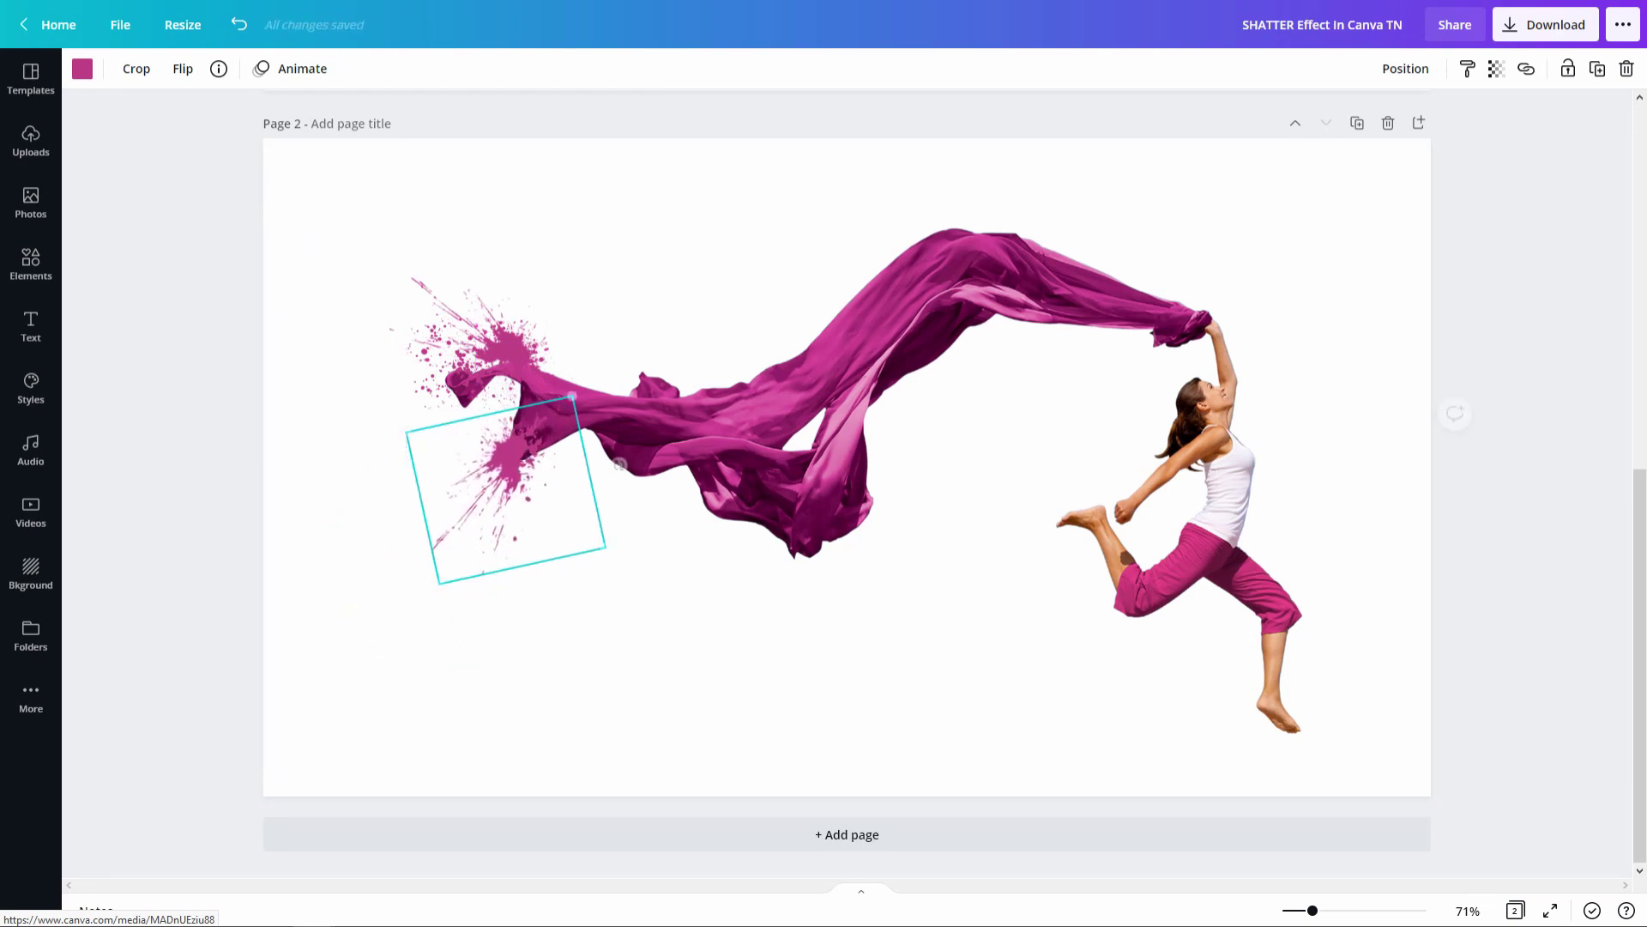
{"action": "left_click_drag", "start_coordinate": [440, 583], "coordinate": [464, 550]}
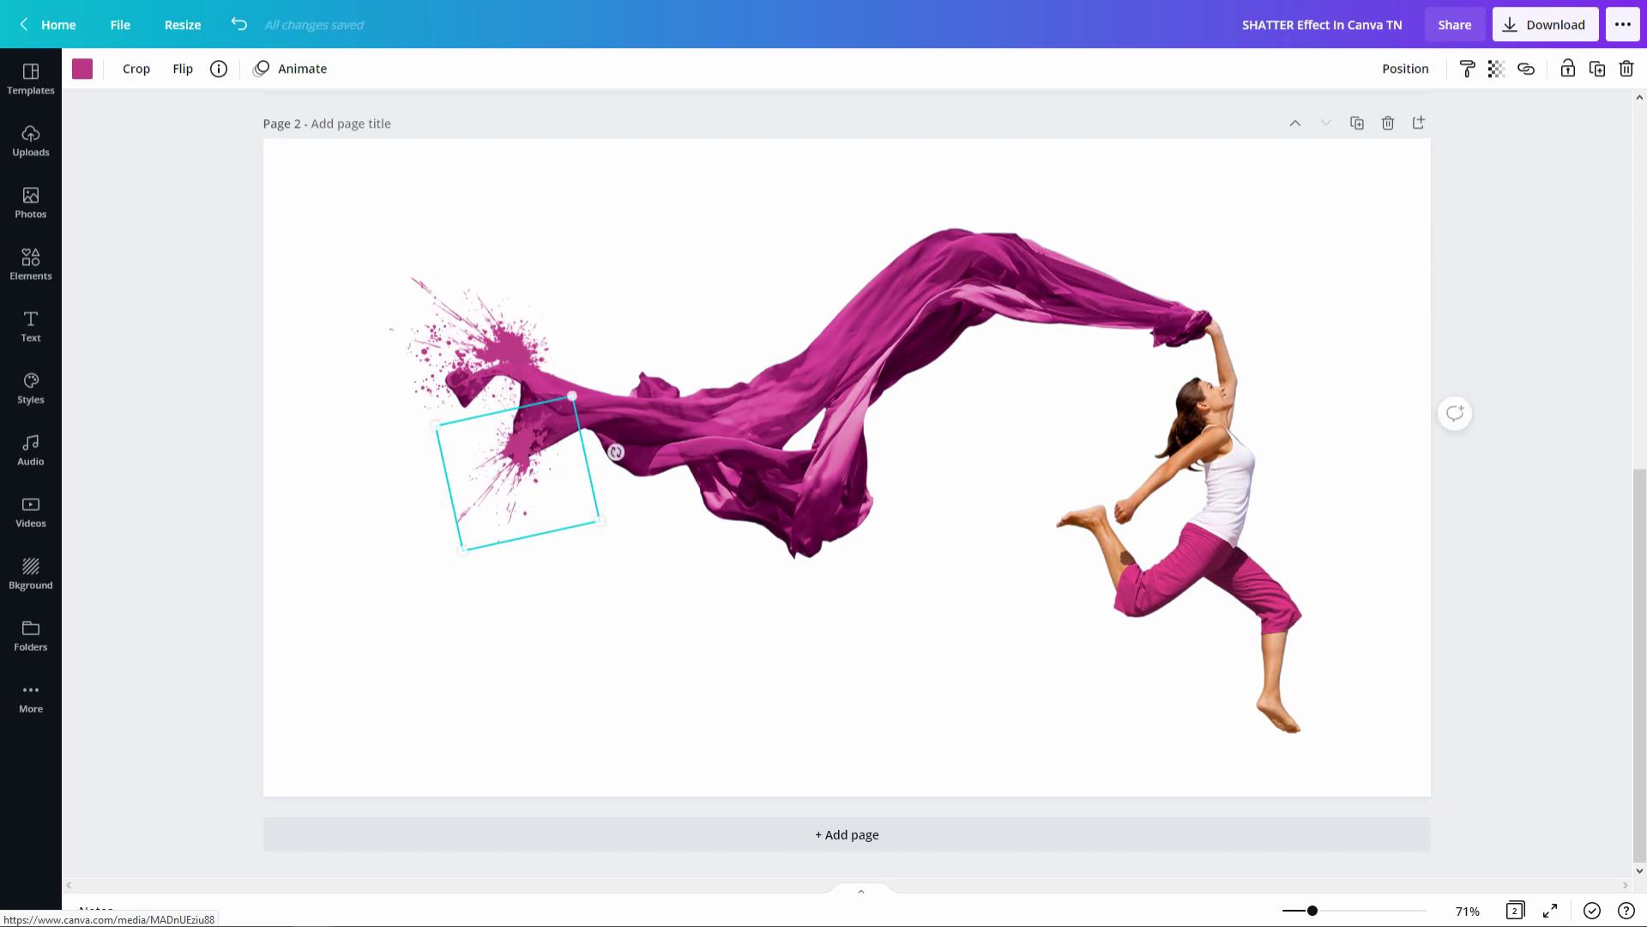
{"action": "left_click_drag", "start_coordinate": [517, 473], "coordinate": [508, 487]}
Recolour the lower-tip splatter to the darkest purple document colour and nudge it against the scarf's edge
{"action": "left_click", "coordinate": [82, 69]}
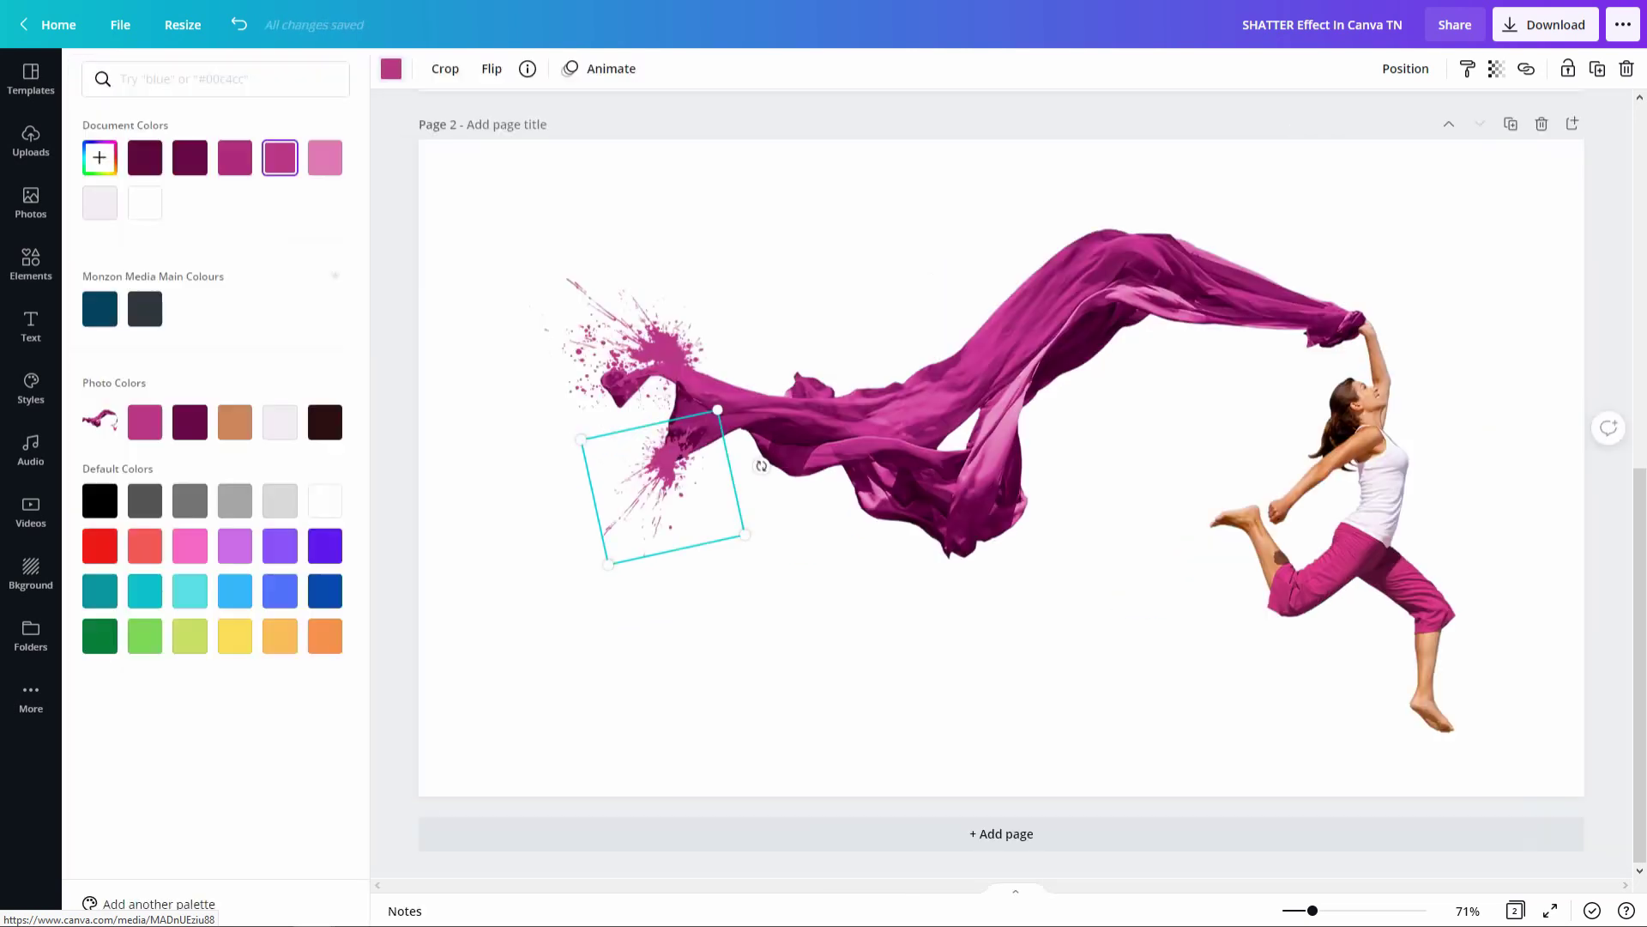
{"action": "left_click", "coordinate": [190, 158]}
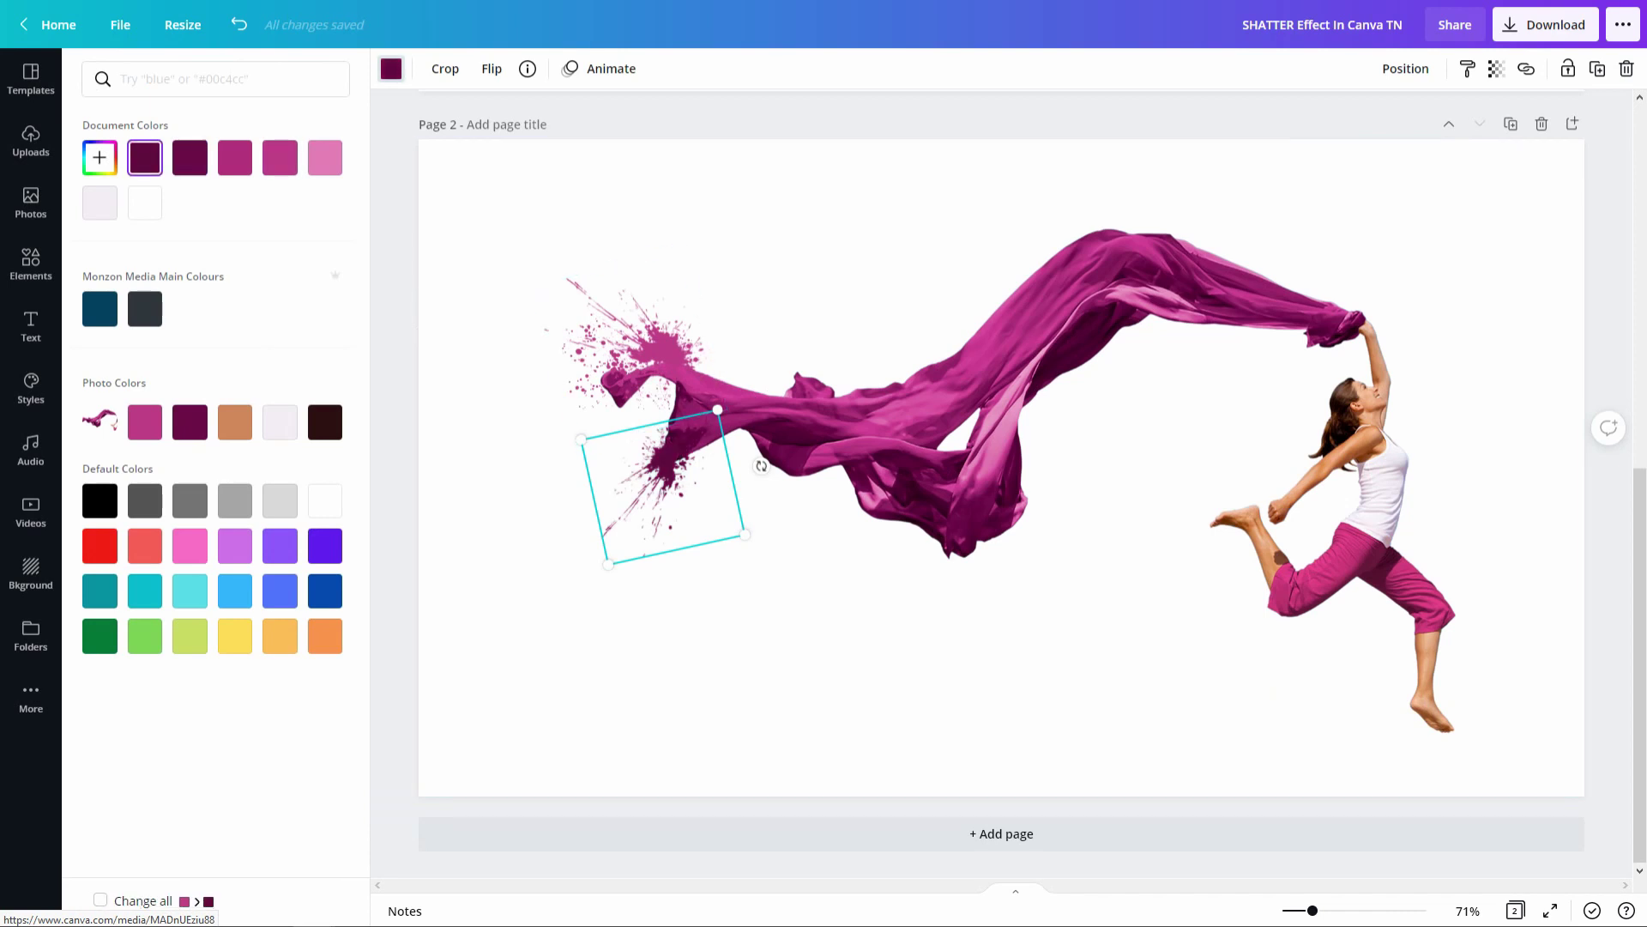
{"action": "left_click_drag", "start_coordinate": [665, 485], "coordinate": [661, 485]}
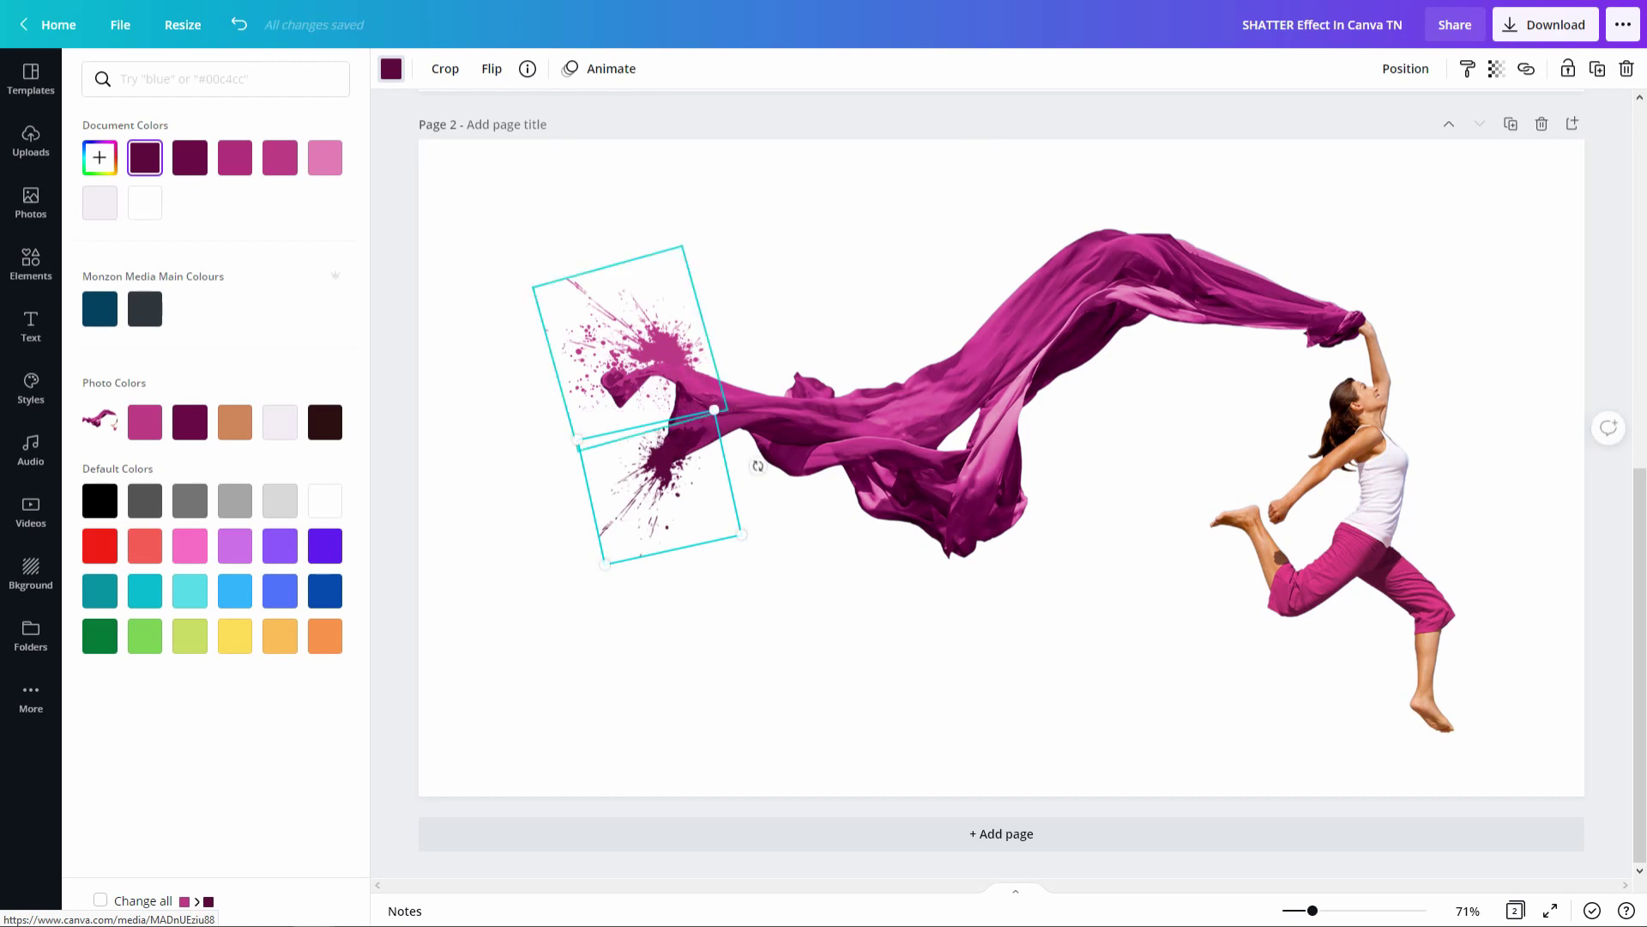
{"action": "key", "text": "Escape"}
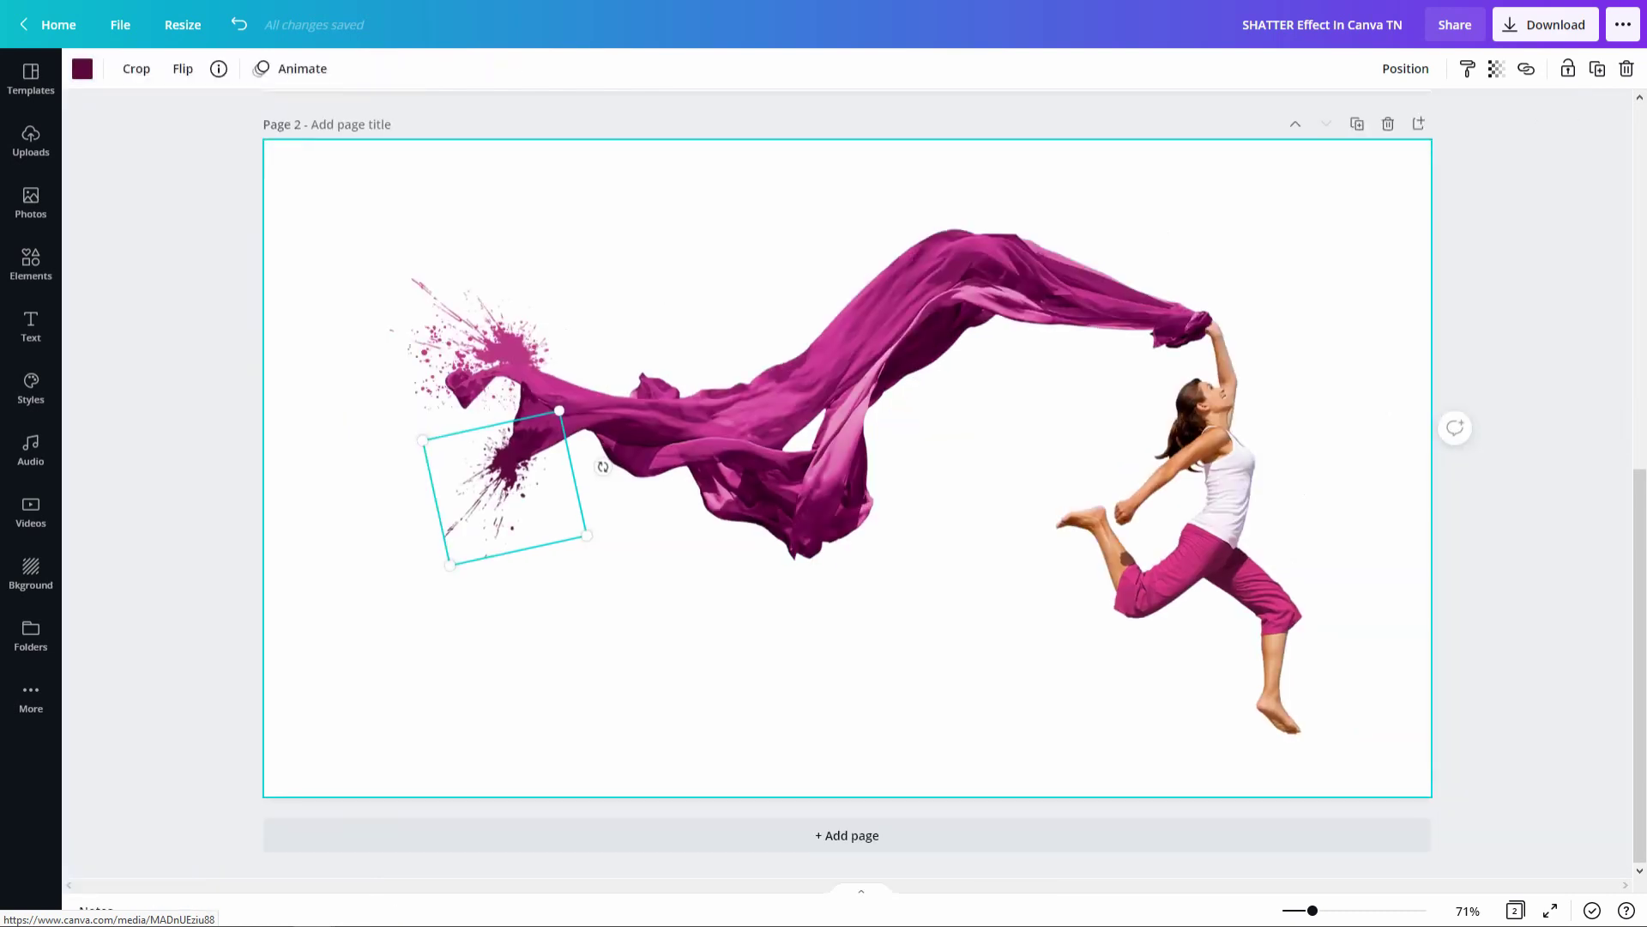
{"action": "key", "text": "Escape"}
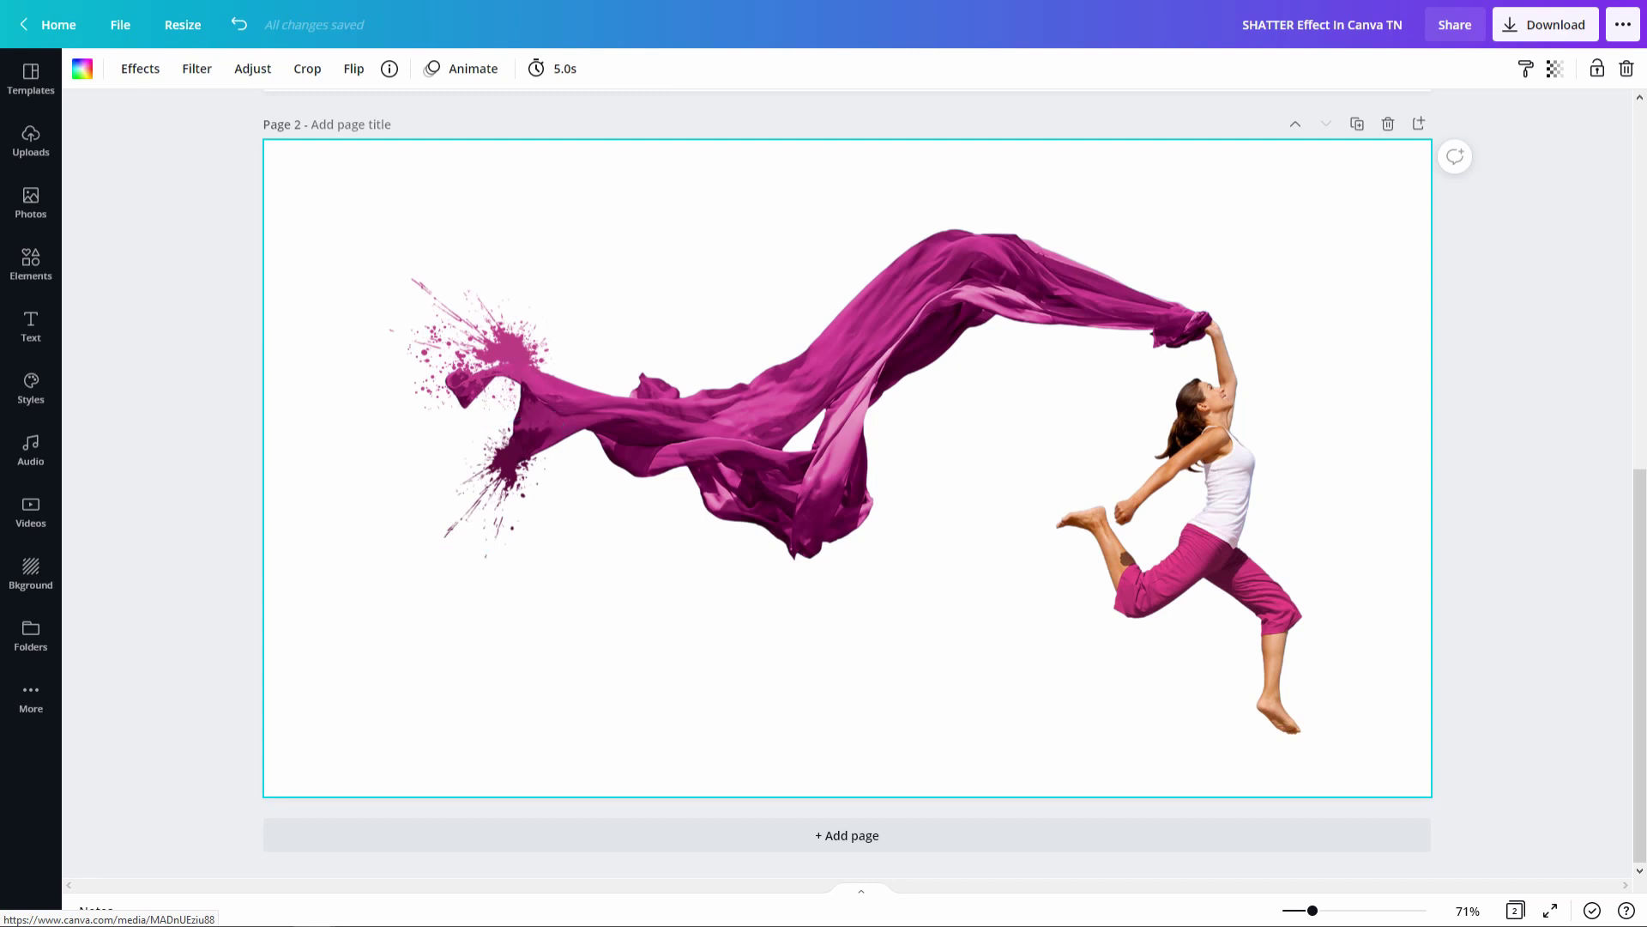
Duplicate all the splatters at the scarf's loose end together and shrink the copies over the scarf's tips
{"action": "left_click_drag", "start_coordinate": [314, 250], "coordinate": [468, 565]}
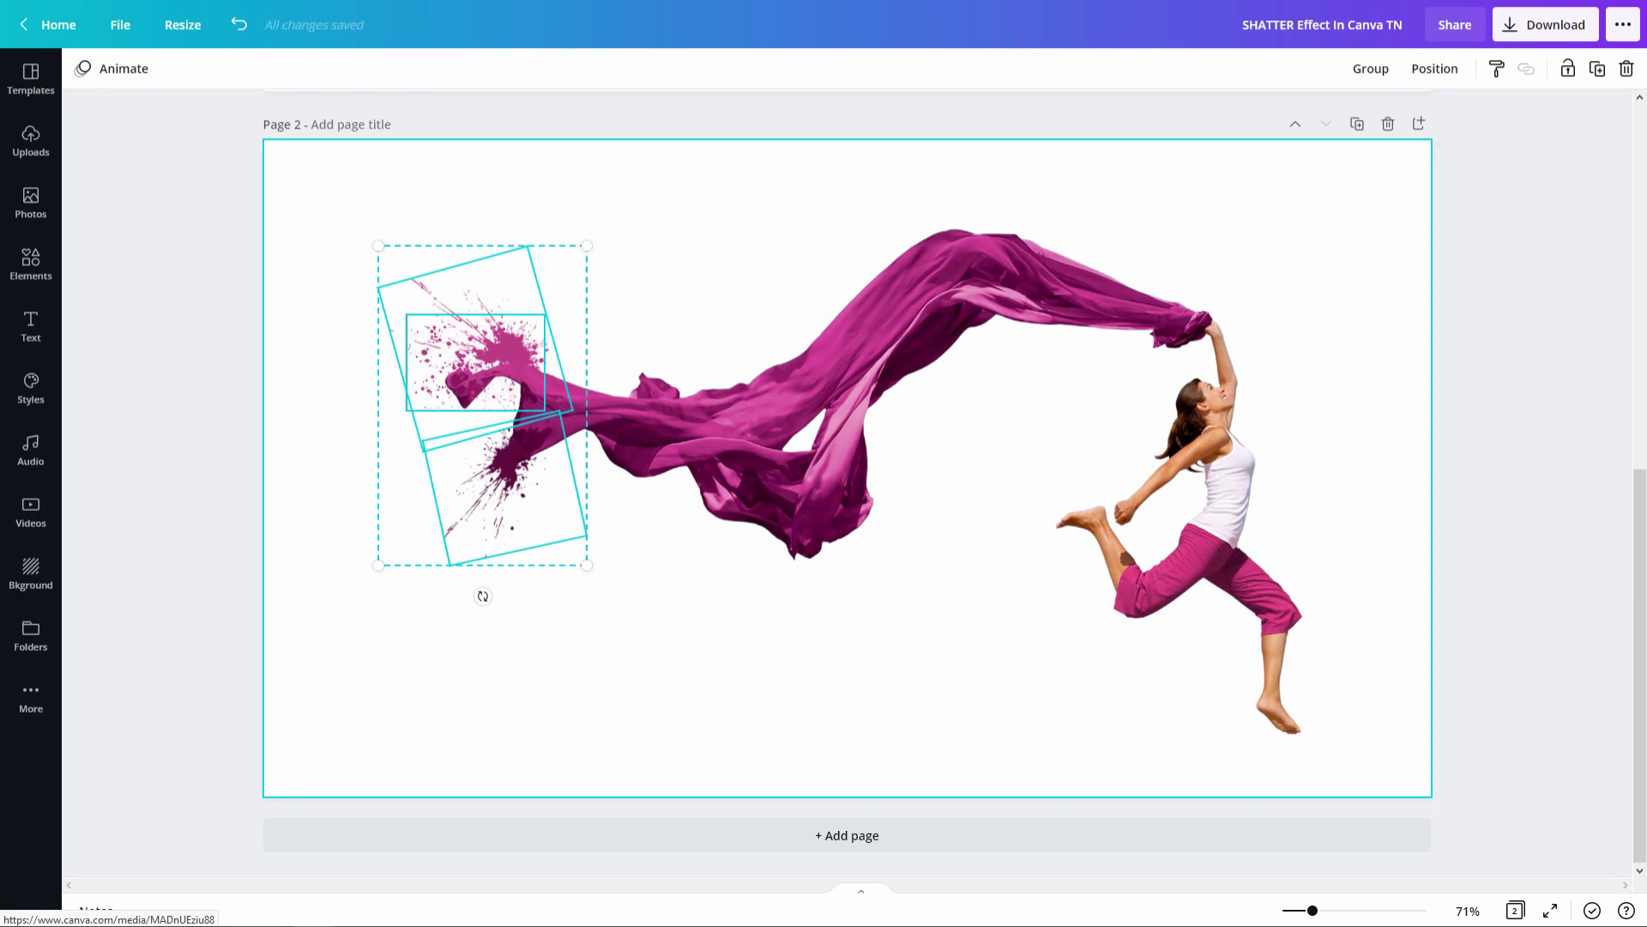
{"action": "key", "text": "ctrl+d"}
{"action": "left_click_drag", "start_coordinate": [599, 577], "coordinate": [548, 478]}
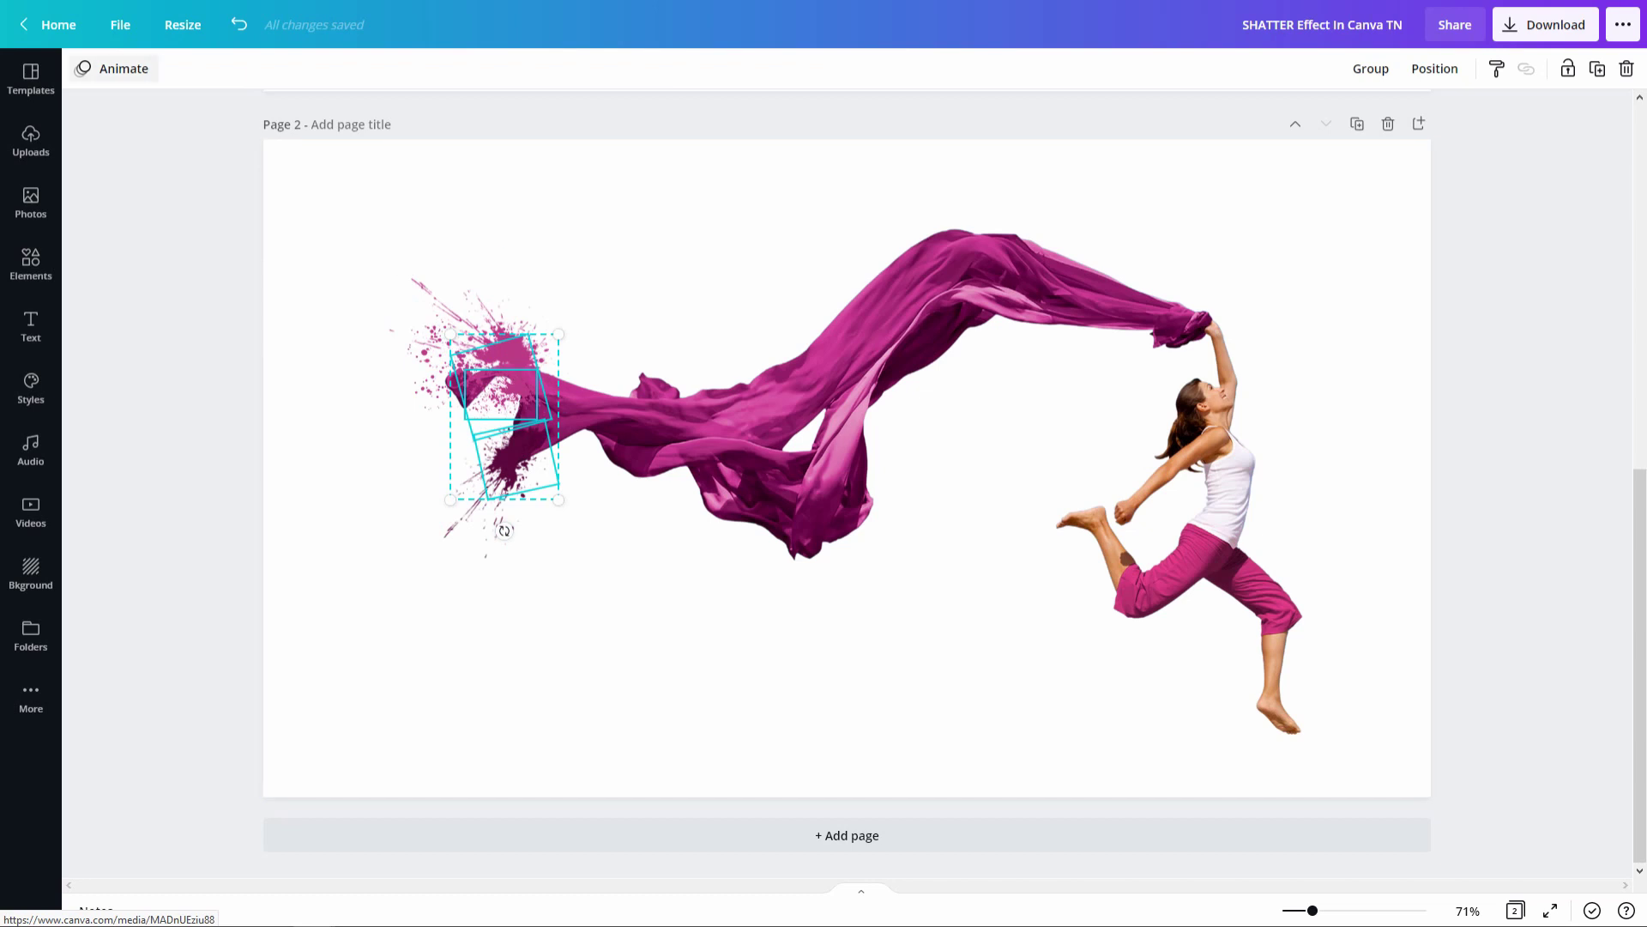
Recolour the small splatter copies white, then rotate the lower one and position it over the gap beside the dark splatter
{"action": "left_click", "coordinate": [515, 459]}
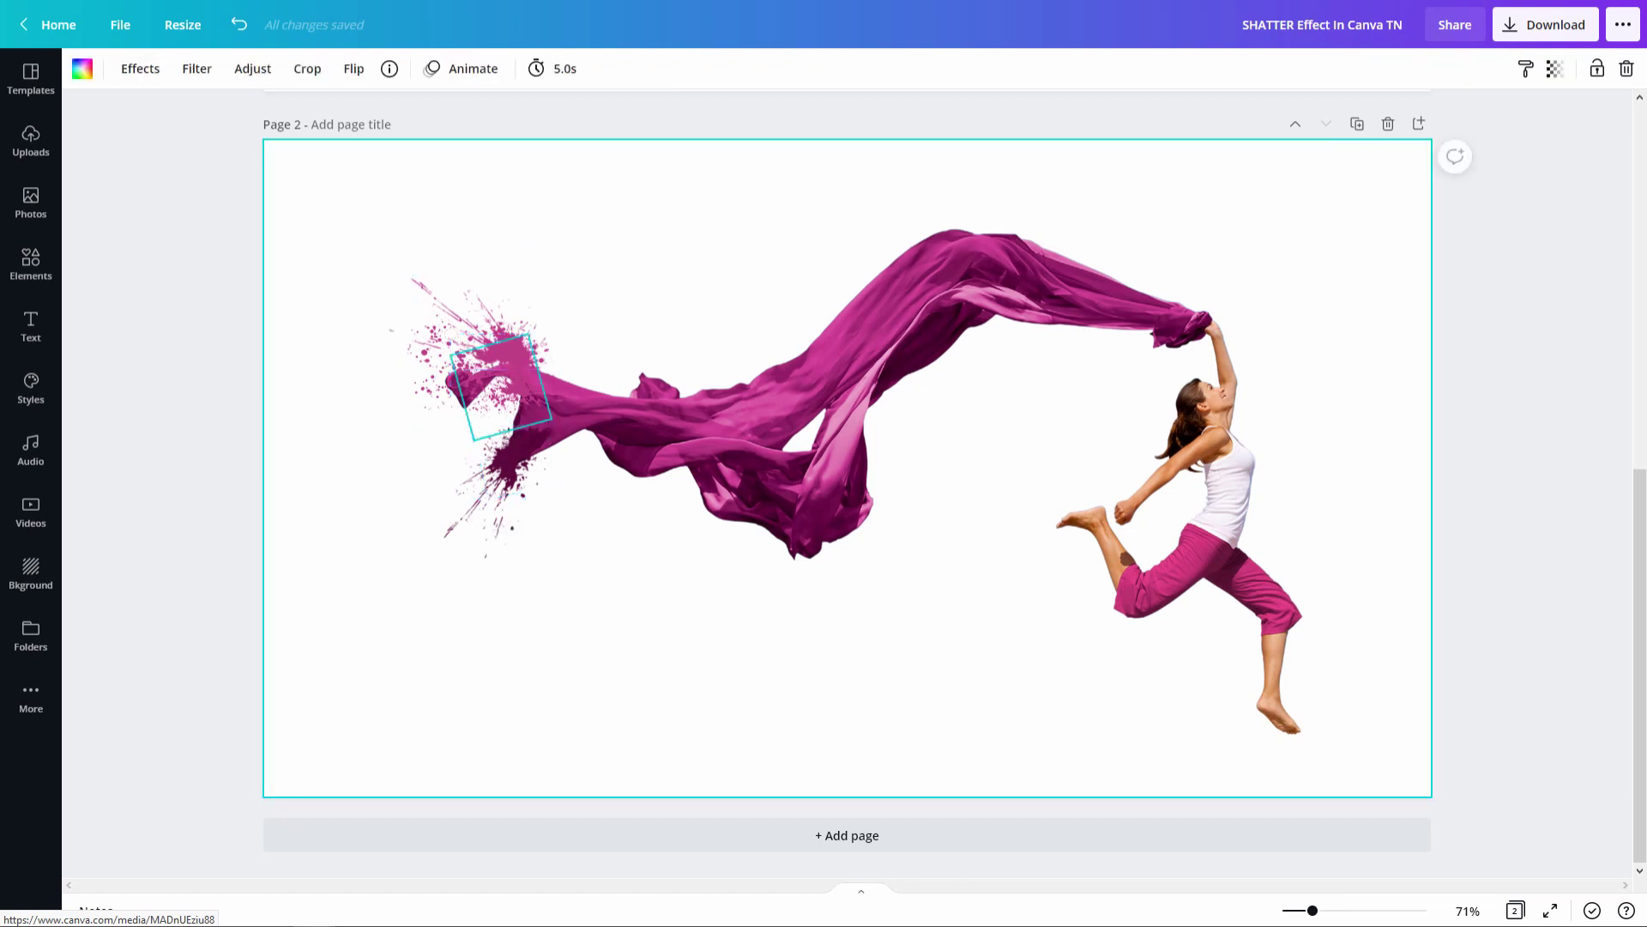
{"action": "left_click", "coordinate": [521, 459]}
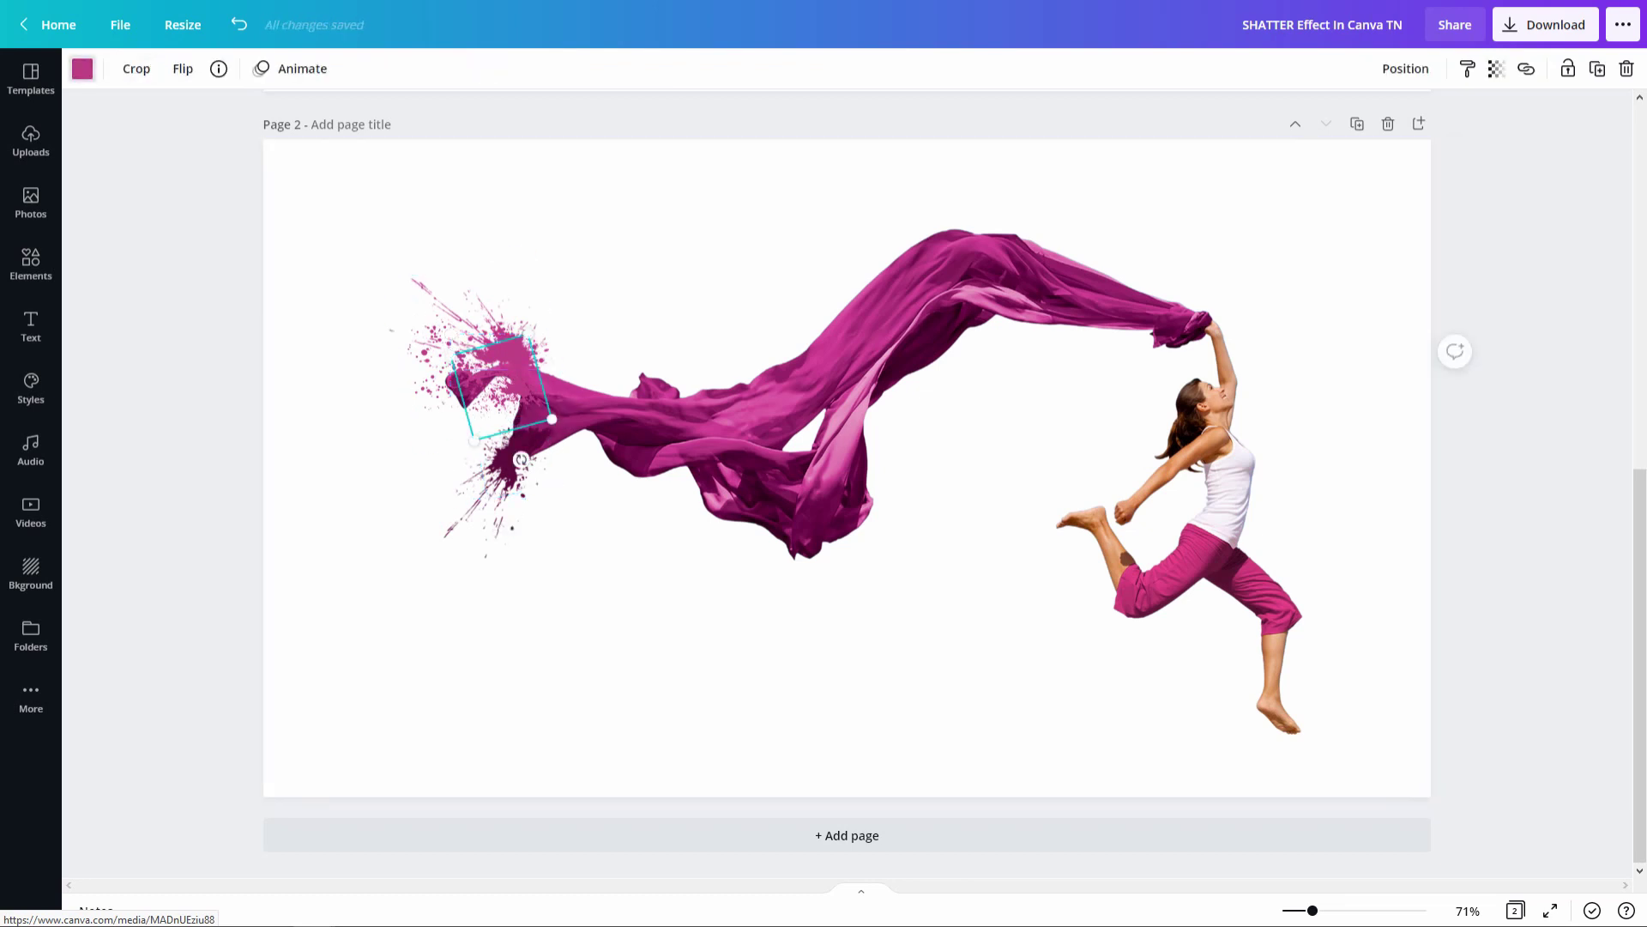
{"action": "left_click", "coordinate": [83, 68]}
{"action": "left_click", "coordinate": [145, 203]}
{"action": "left_click", "coordinate": [672, 459]}
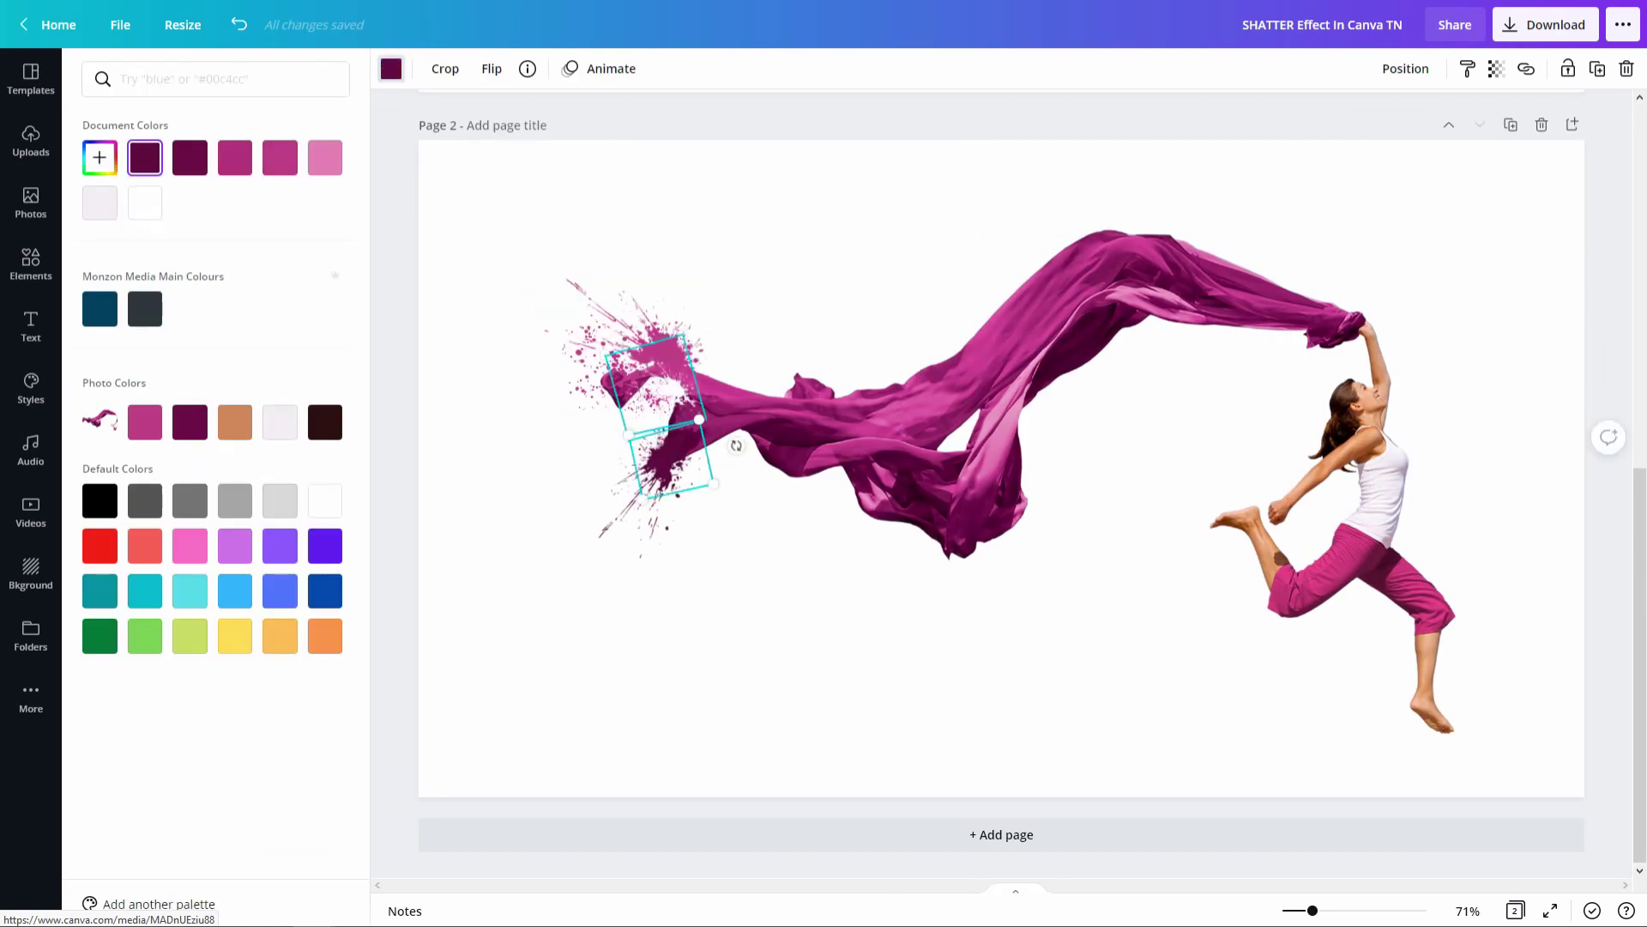
{"action": "left_click", "coordinate": [144, 204]}
{"action": "left_click_drag", "start_coordinate": [736, 445], "coordinate": [737, 472]}
{"action": "left_click_drag", "start_coordinate": [671, 461], "coordinate": [654, 460]}
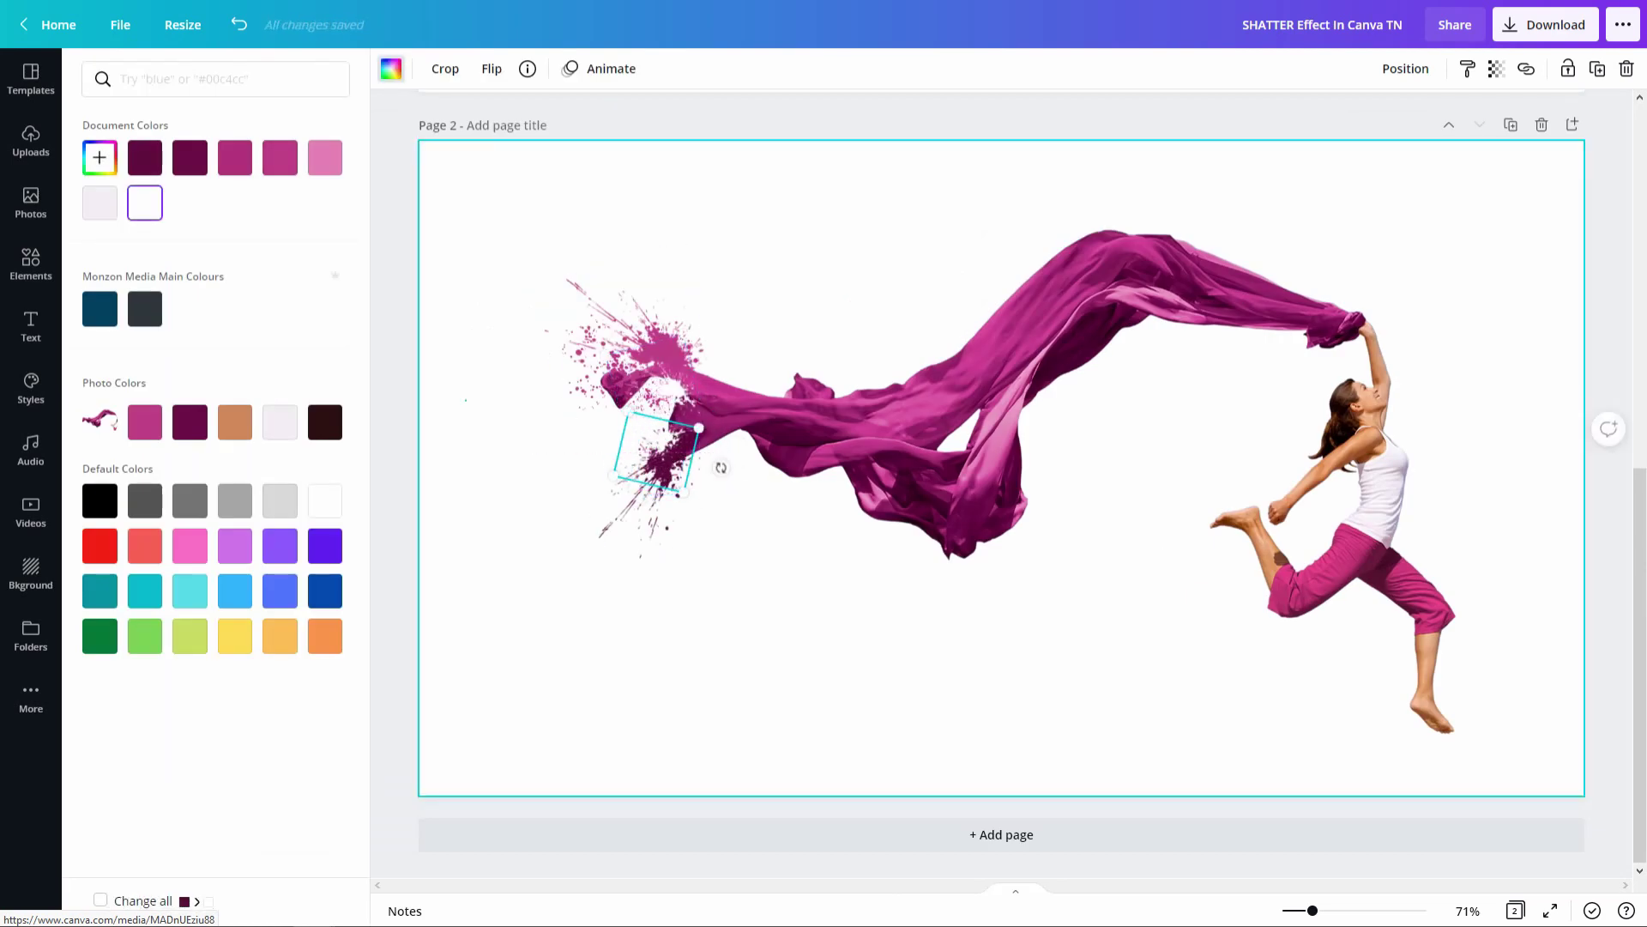
{"action": "left_click", "coordinate": [738, 592]}
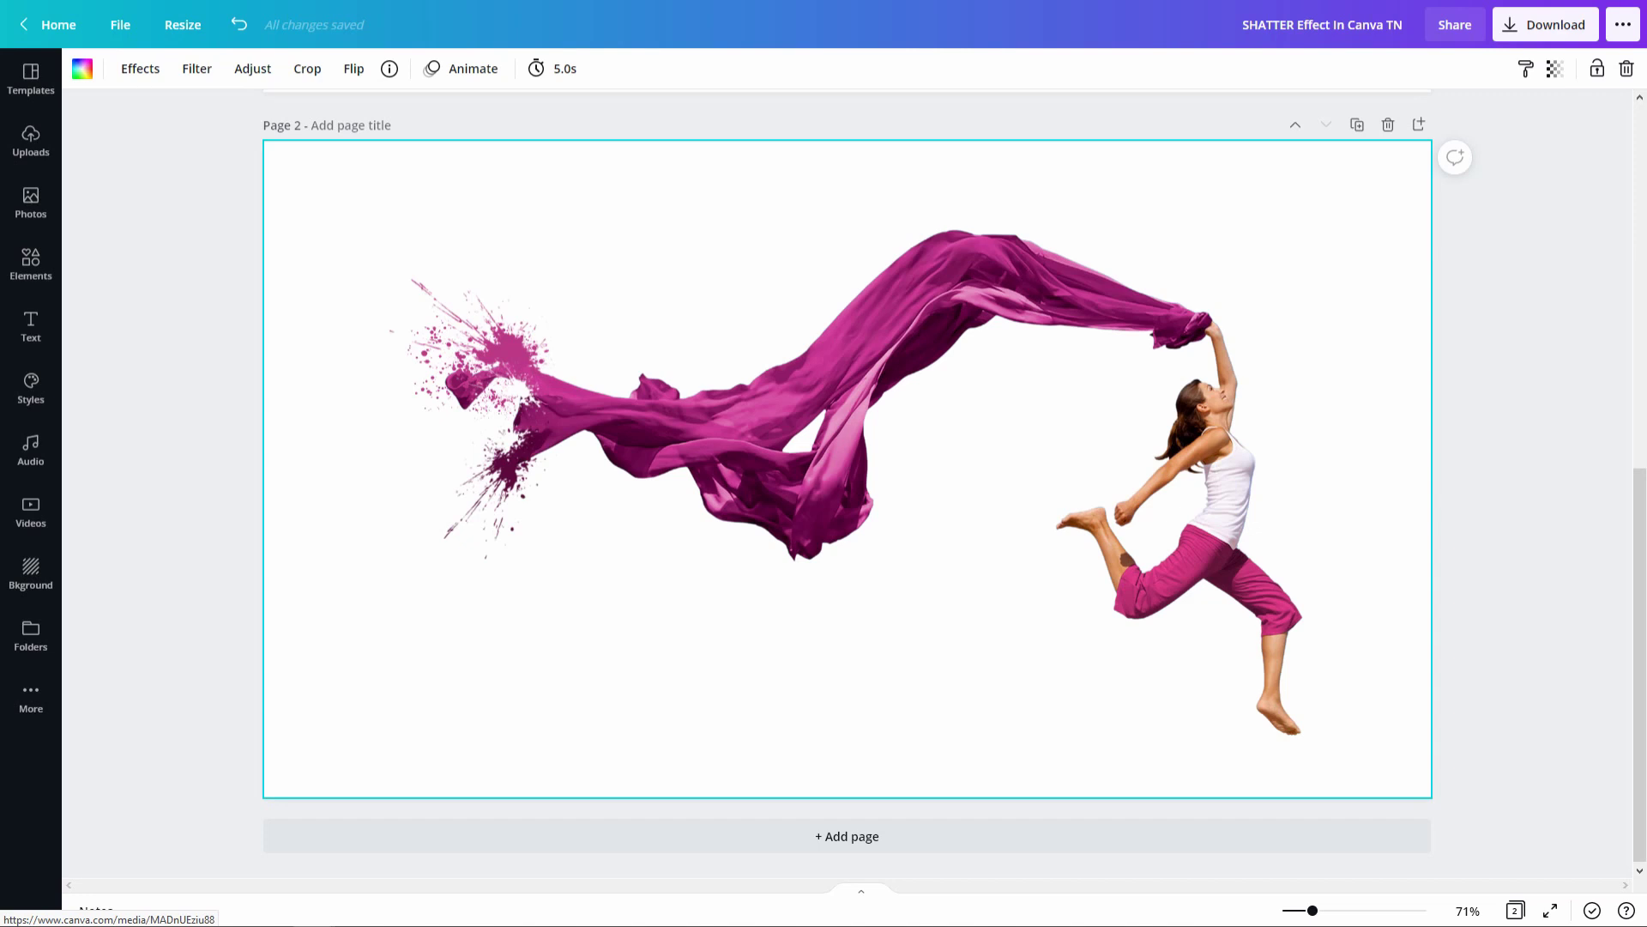
Place a copy of the upper pink and white splatters mid-scarf and recolour its large splatter to the slightly darker magenta document colour
{"action": "left_click_drag", "start_coordinate": [627, 252], "coordinate": [699, 408]}
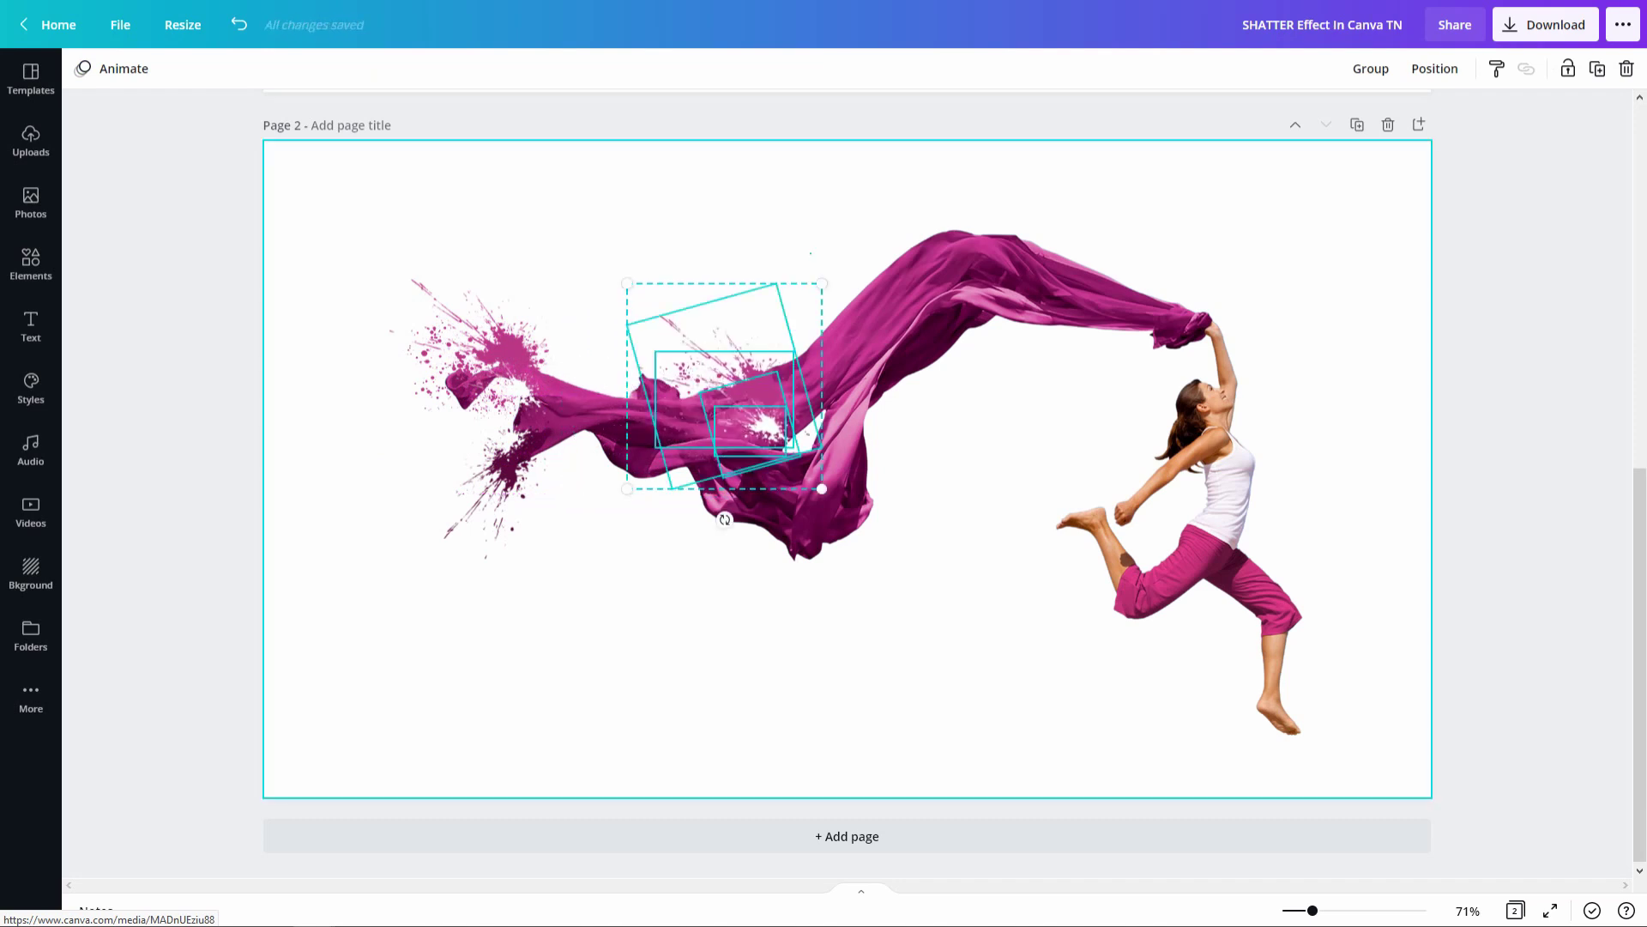
{"action": "left_click", "coordinate": [810, 253]}
{"action": "left_click", "coordinate": [755, 429]}
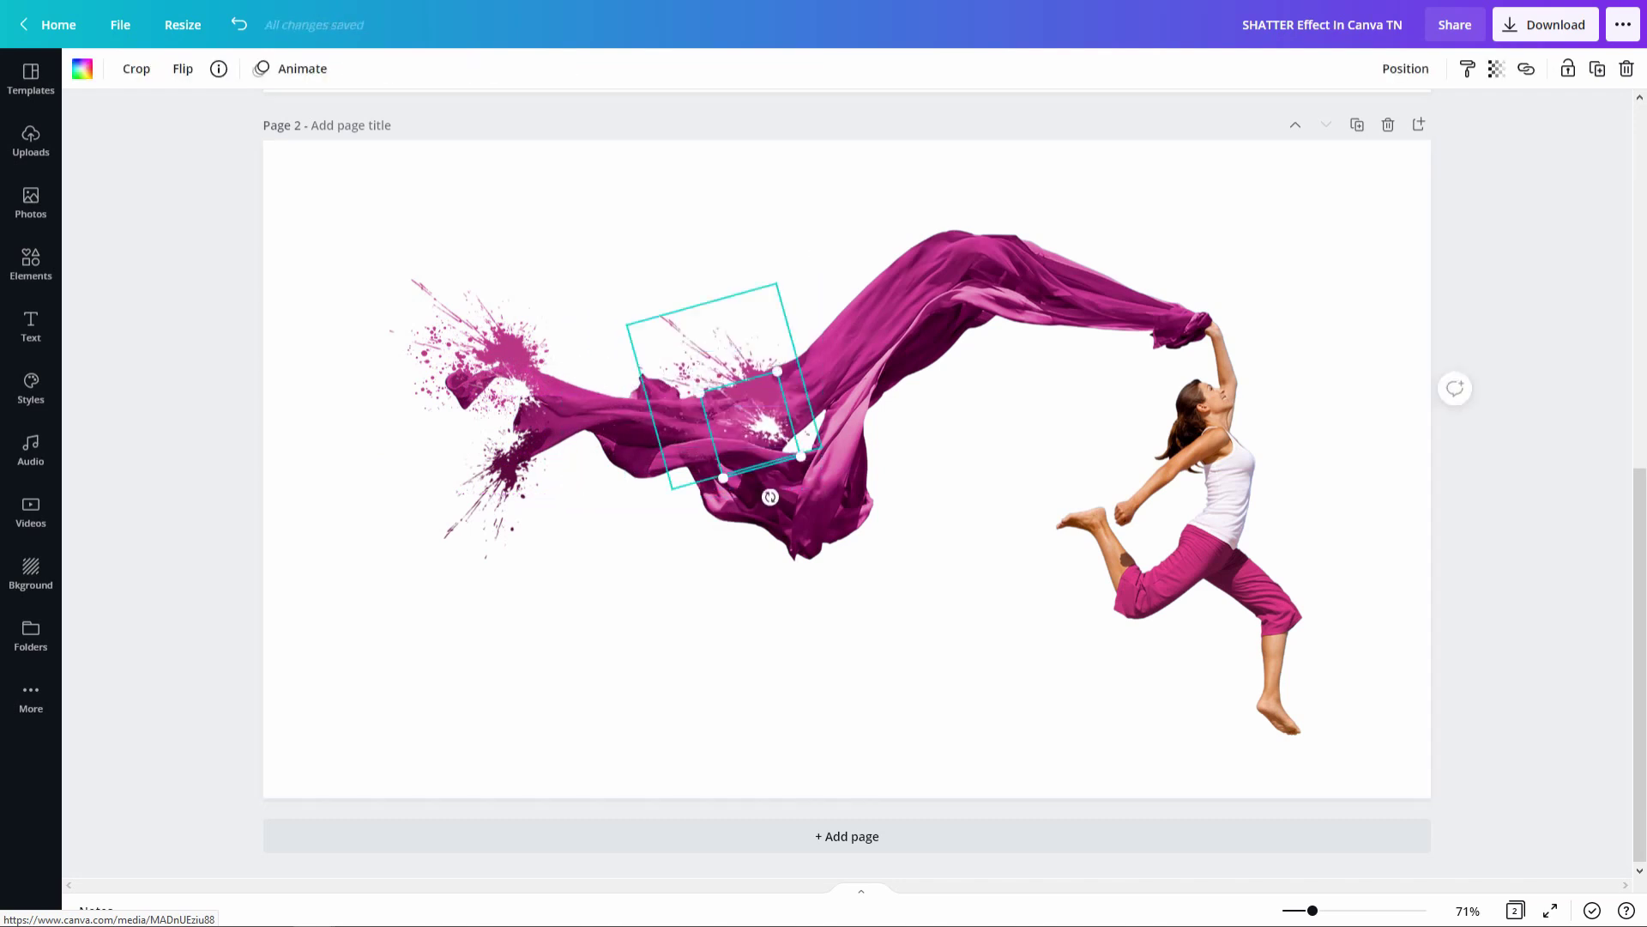
{"action": "left_click", "coordinate": [740, 367]}
{"action": "left_click", "coordinate": [82, 68]}
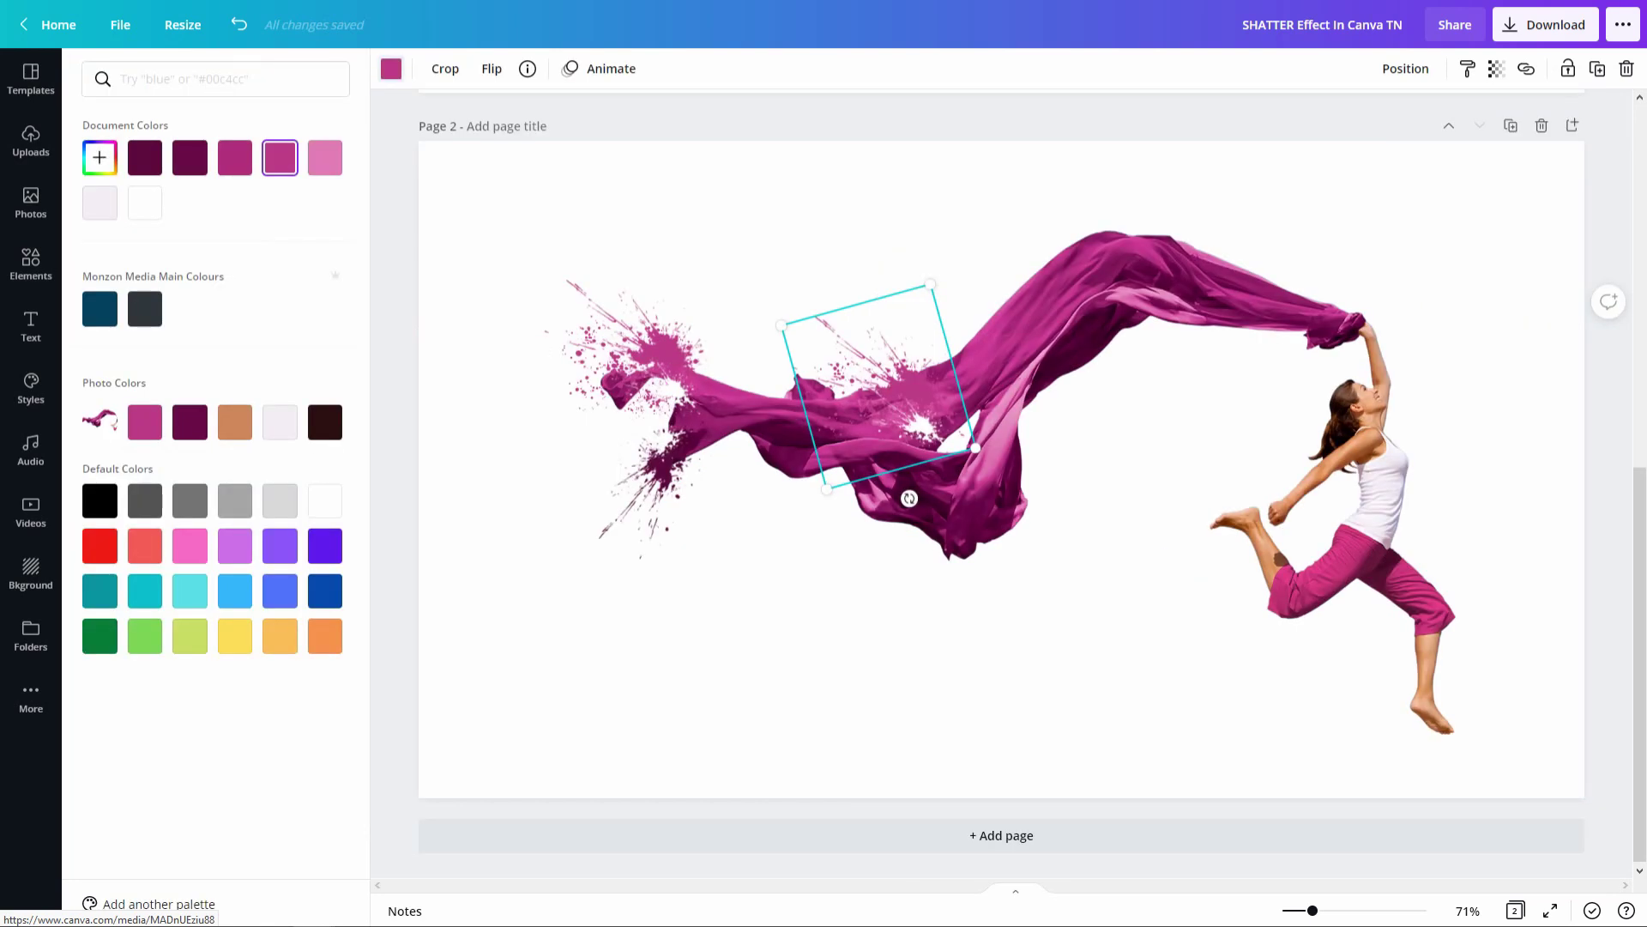
{"action": "left_click", "coordinate": [235, 157]}
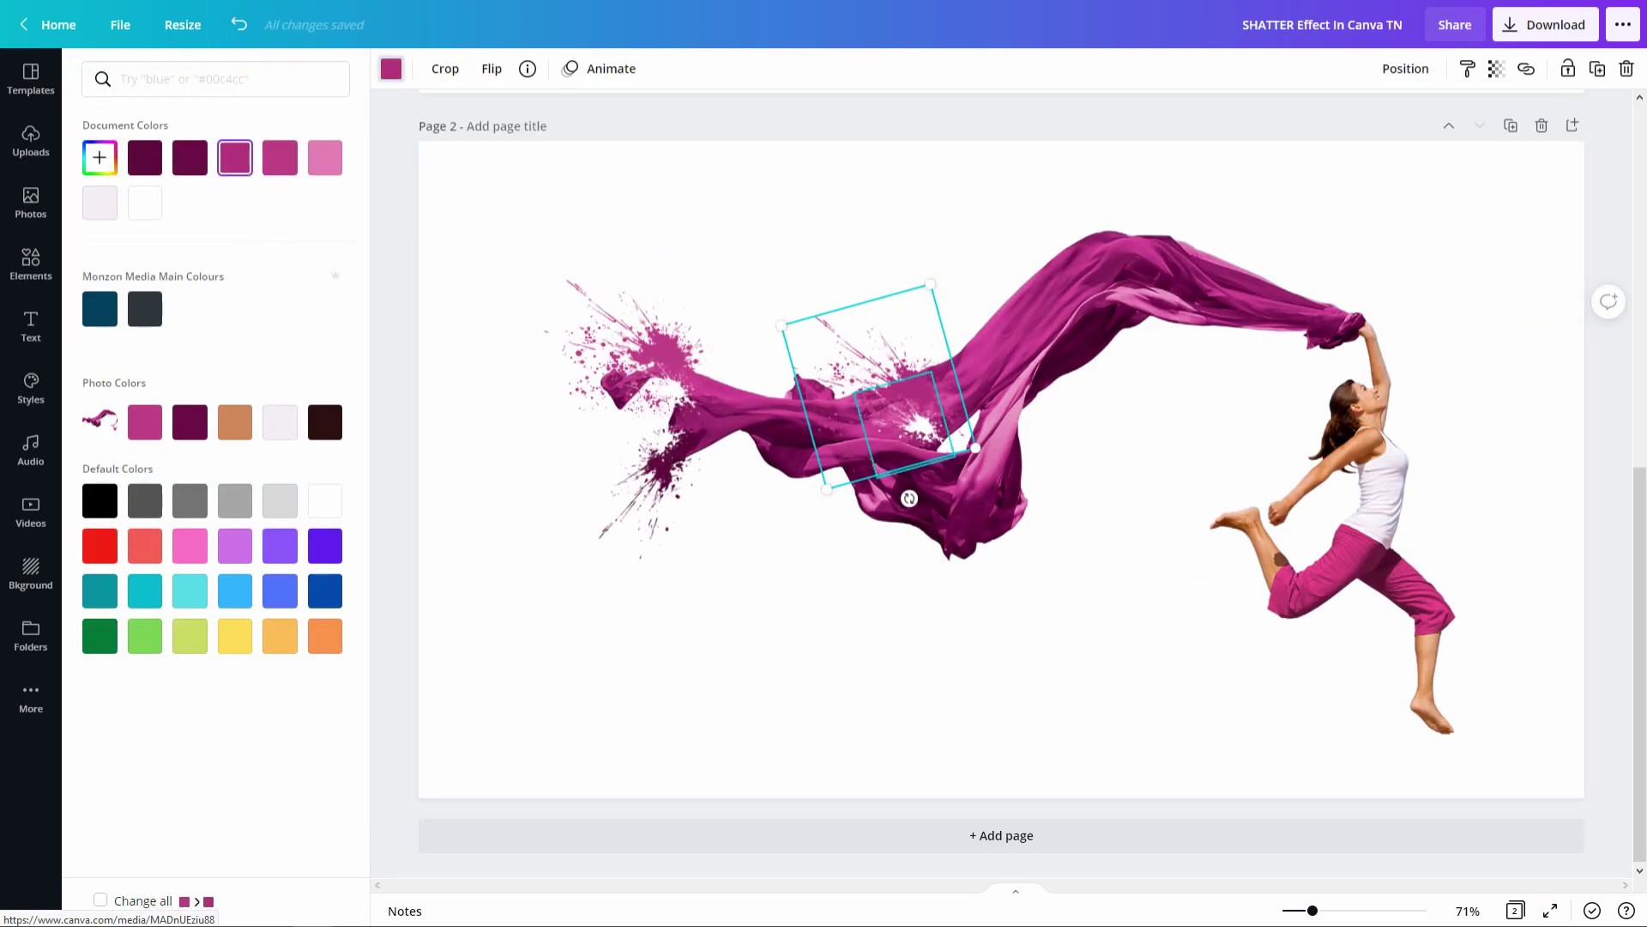
Move the small white splatter up so it cuts into the scarf's upper middle edge
{"action": "left_click", "coordinate": [913, 425]}
{"action": "left_click_drag", "start_coordinate": [913, 425], "coordinate": [887, 378]}
{"action": "left_click", "coordinate": [813, 264]}
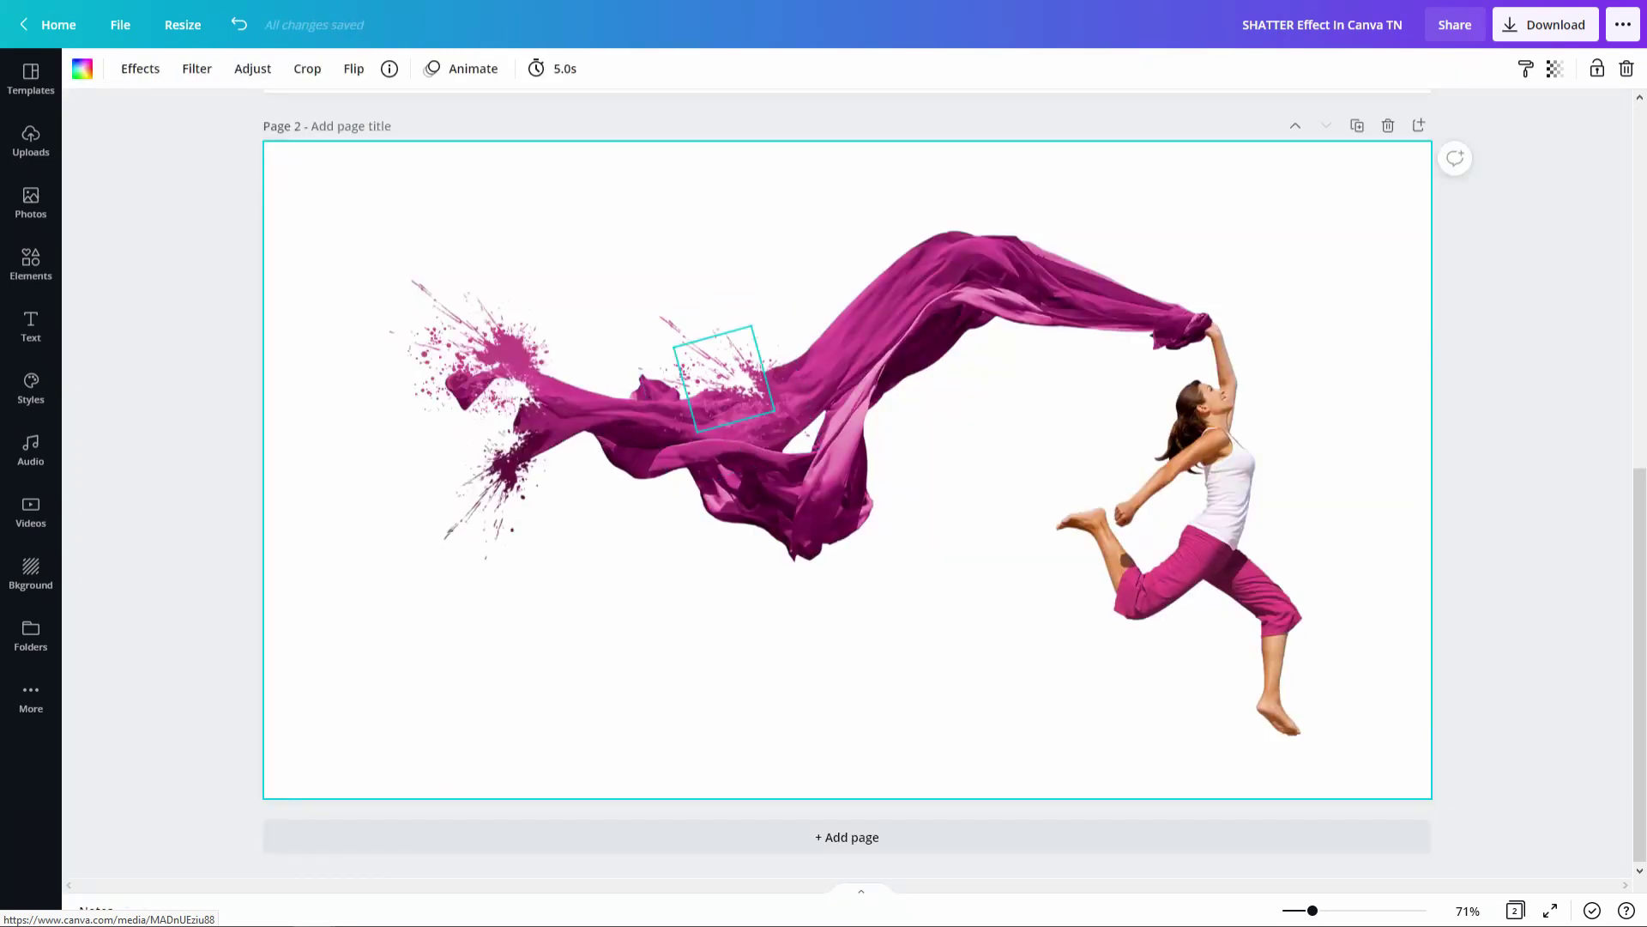
Enlarge the mid-scarf splatter set, tilt it slightly and reposition it along the scarf's upper edge
{"action": "left_click_drag", "start_coordinate": [628, 284], "coordinate": [822, 490]}
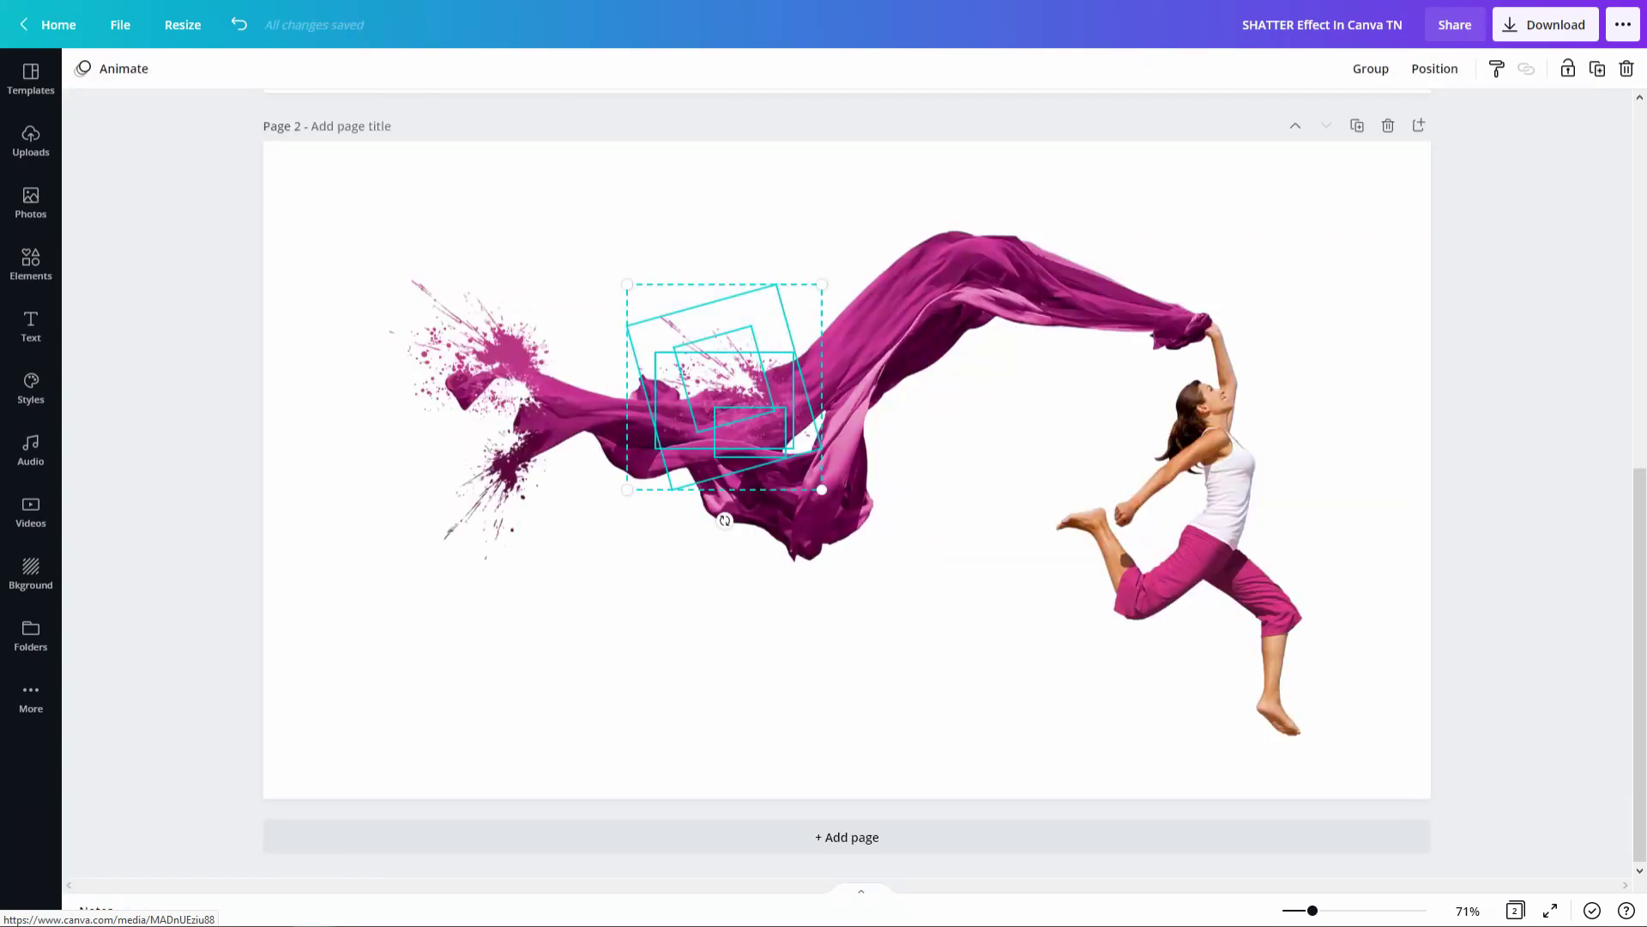
{"action": "left_click_drag", "start_coordinate": [627, 284], "coordinate": [598, 254]}
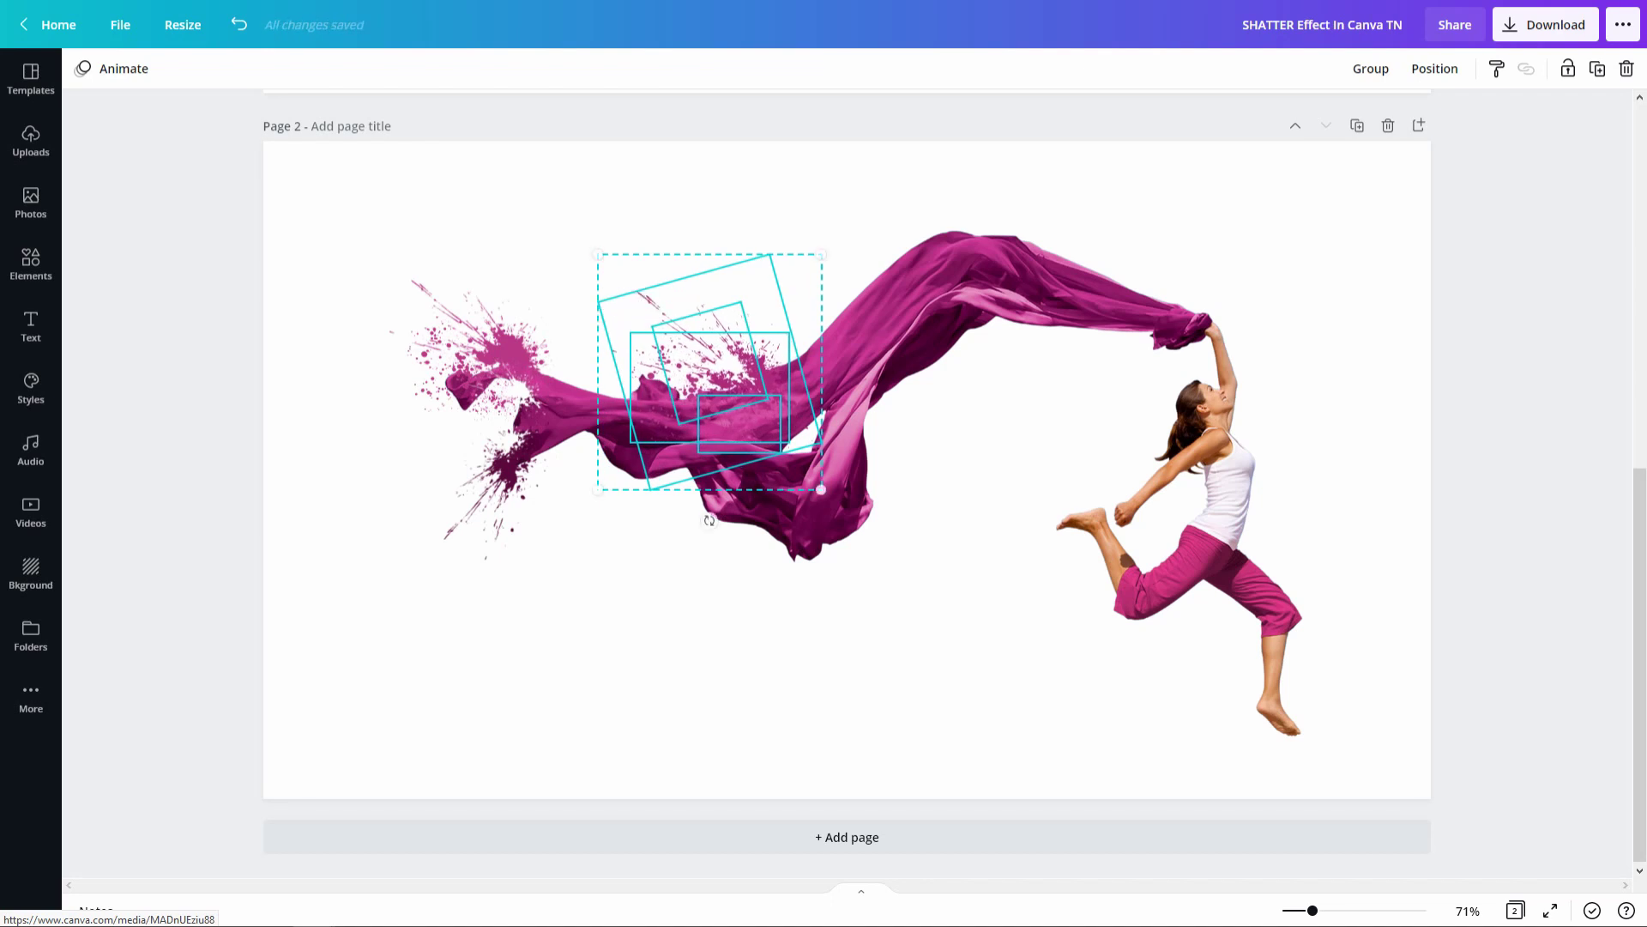
{"action": "left_click_drag", "start_coordinate": [705, 369], "coordinate": [711, 374]}
{"action": "left_click", "coordinate": [730, 266]}
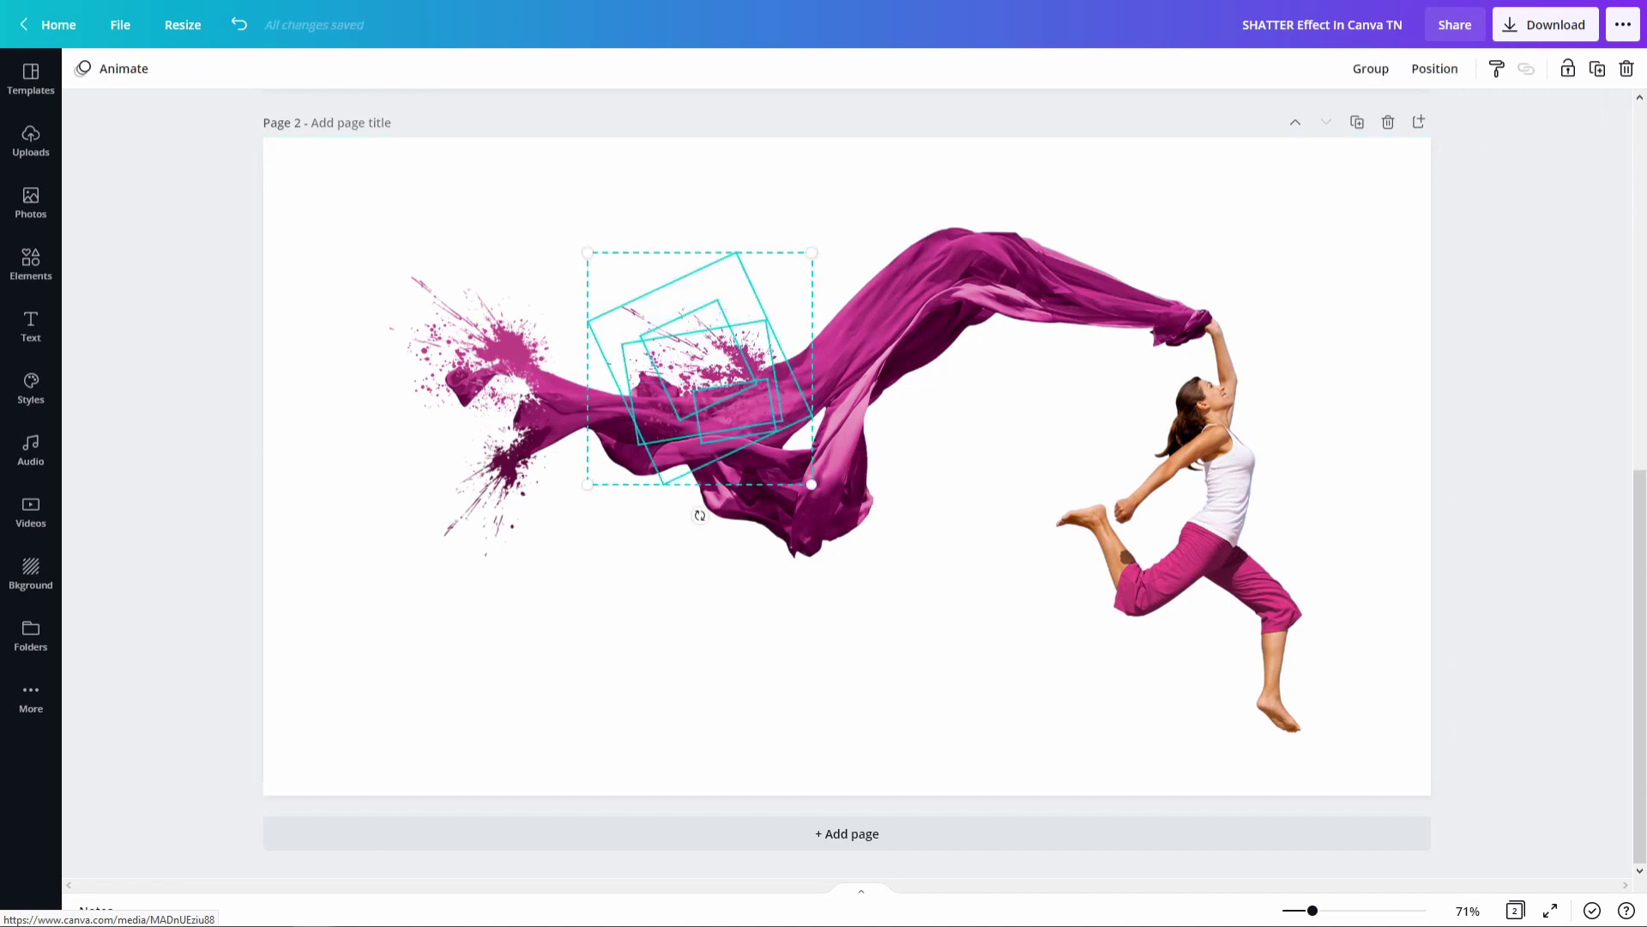
Copy the mid-scarf splatter set, rotate it to spray down toward the woman, enlarge it and place it beside the scarf's hanging fold
{"action": "left_click_drag", "start_coordinate": [700, 368], "coordinate": [776, 588]}
{"action": "left_click_drag", "start_coordinate": [777, 736], "coordinate": [850, 461]}
{"action": "left_click_drag", "start_coordinate": [777, 588], "coordinate": [889, 486]}
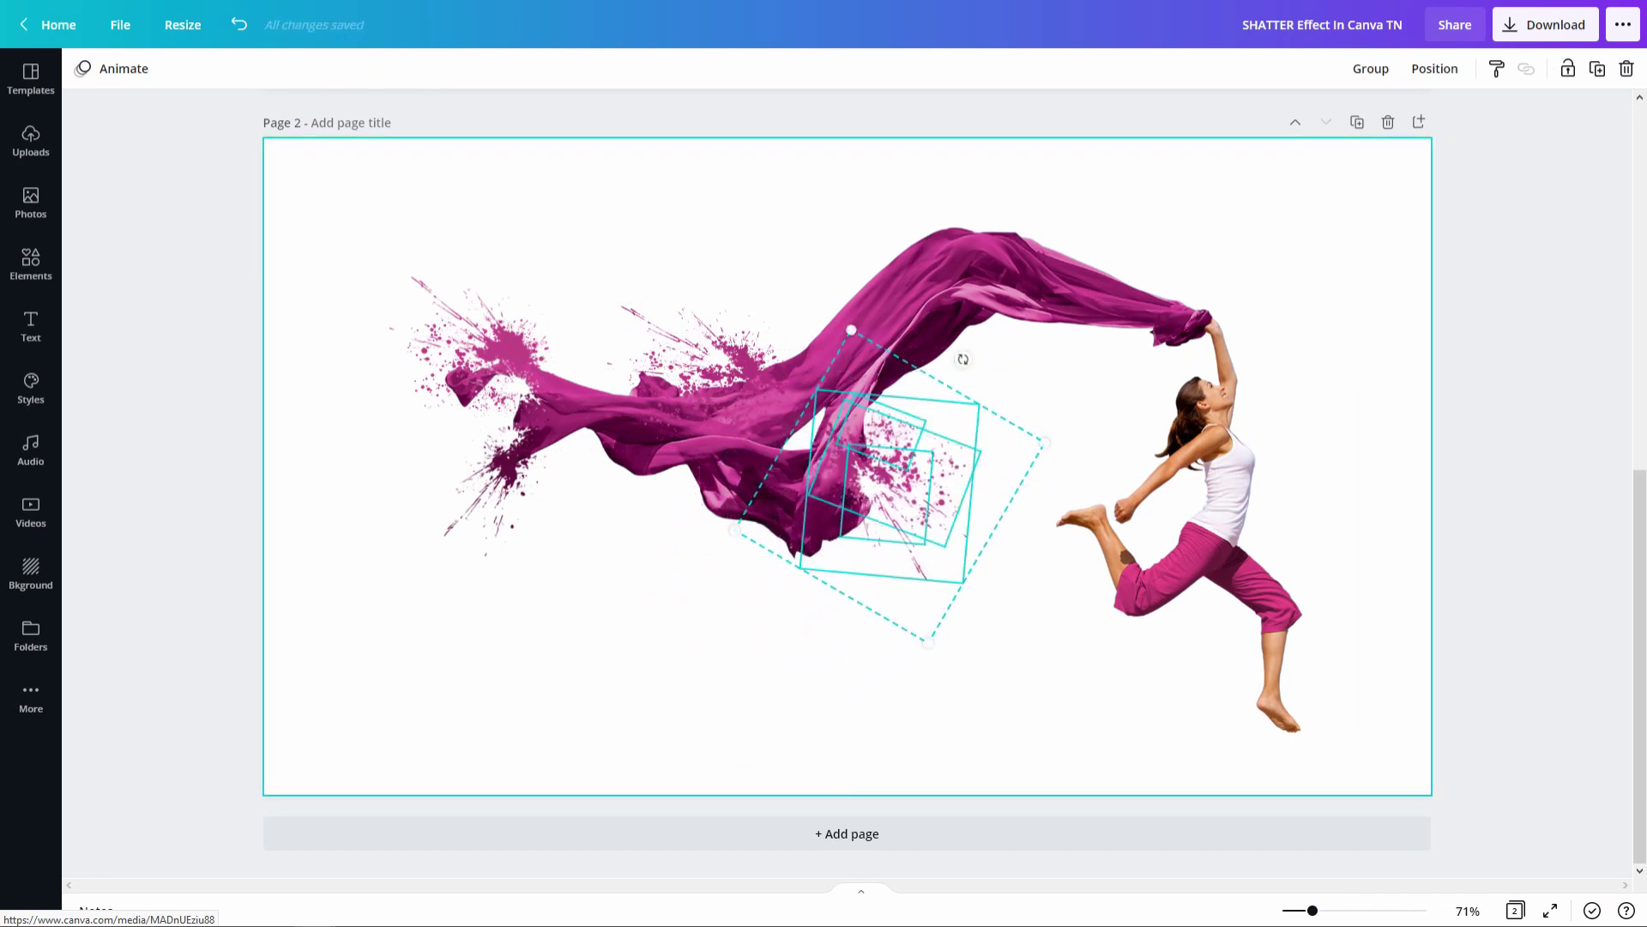
{"action": "left_click_drag", "start_coordinate": [928, 642], "coordinate": [946, 717]}
{"action": "left_click_drag", "start_coordinate": [906, 549], "coordinate": [916, 510]}
Recolour the large splatter beside the hanging fold light pink and reposition its white splatters over the fold's edge
{"action": "left_click", "coordinate": [916, 511]}
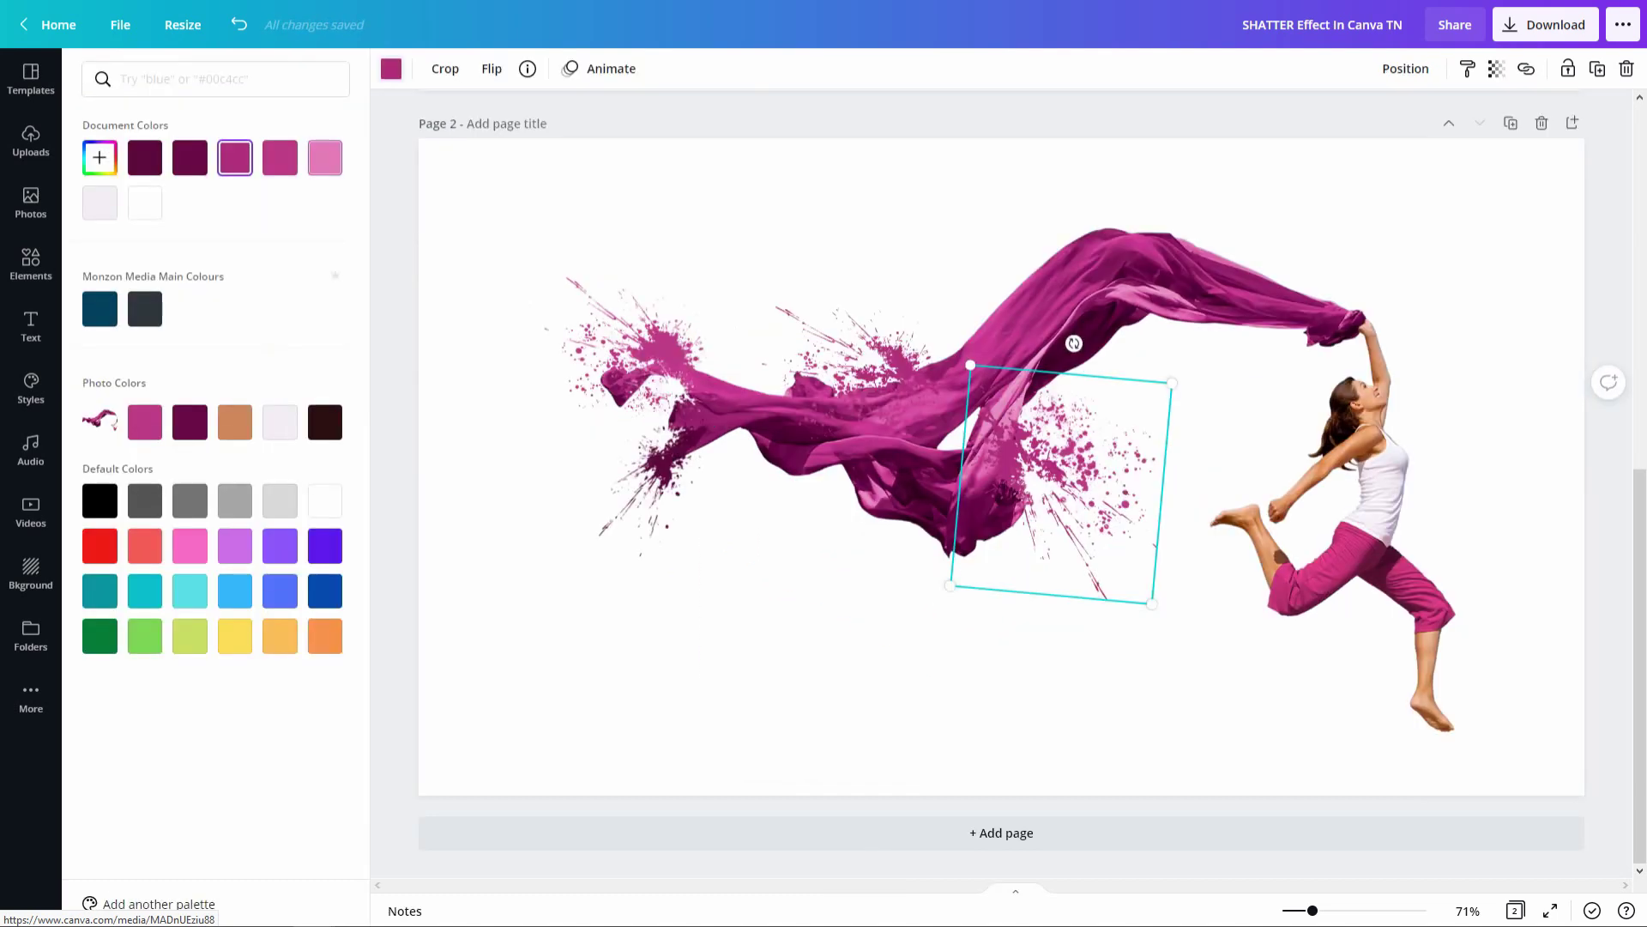
{"action": "left_click", "coordinate": [325, 158]}
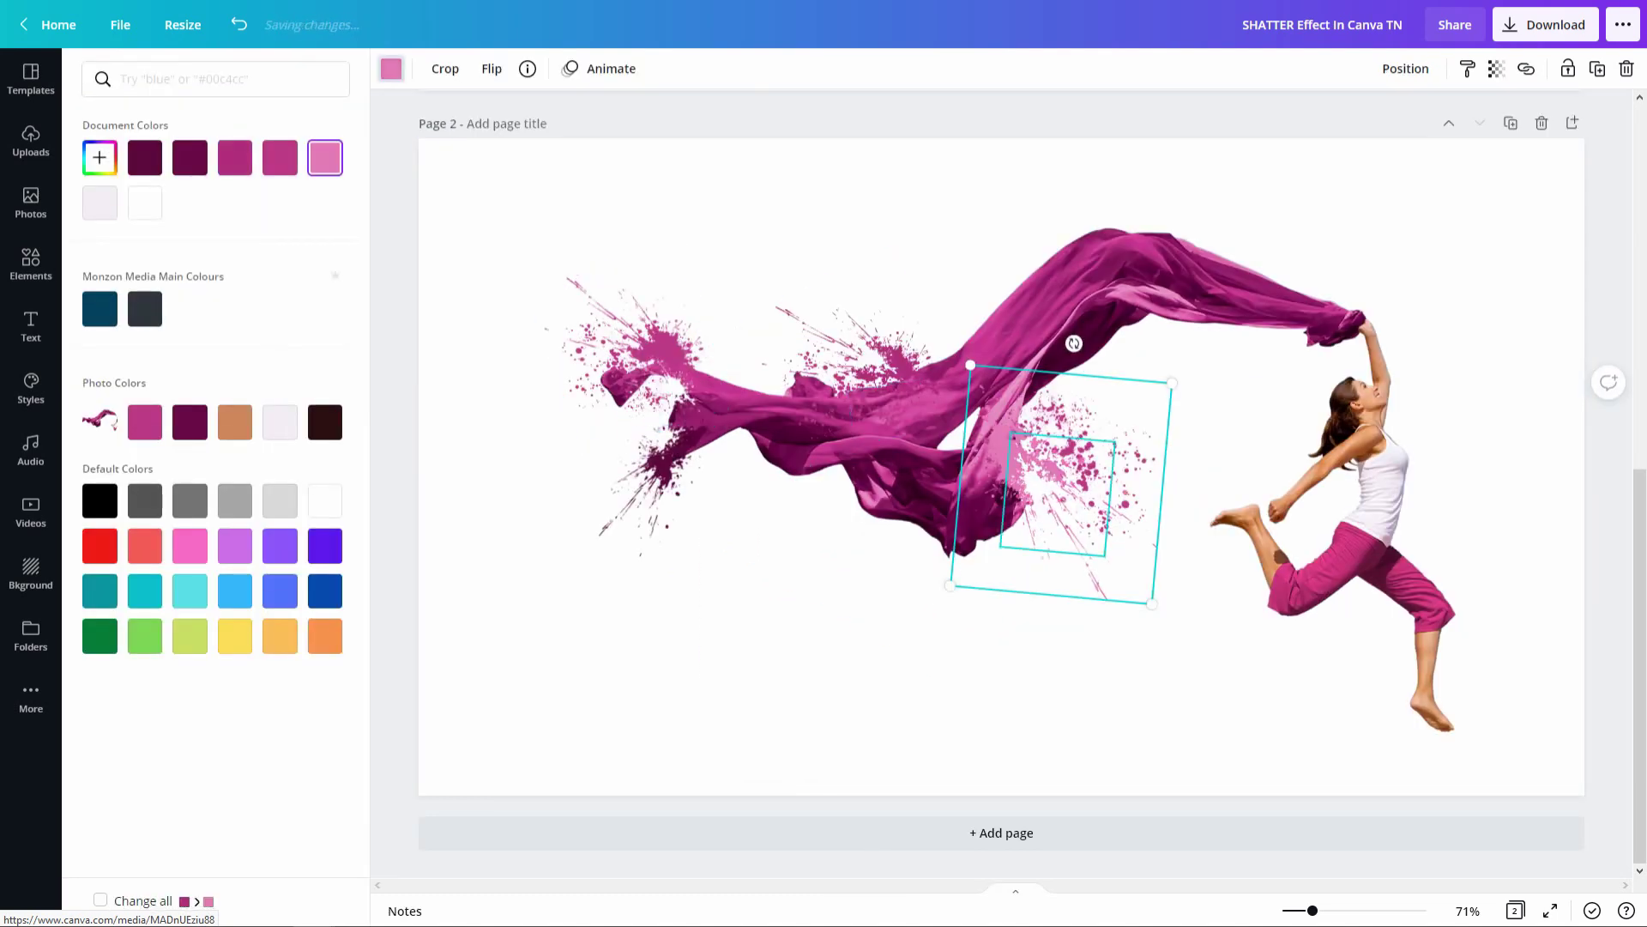
{"action": "left_click", "coordinate": [1057, 493]}
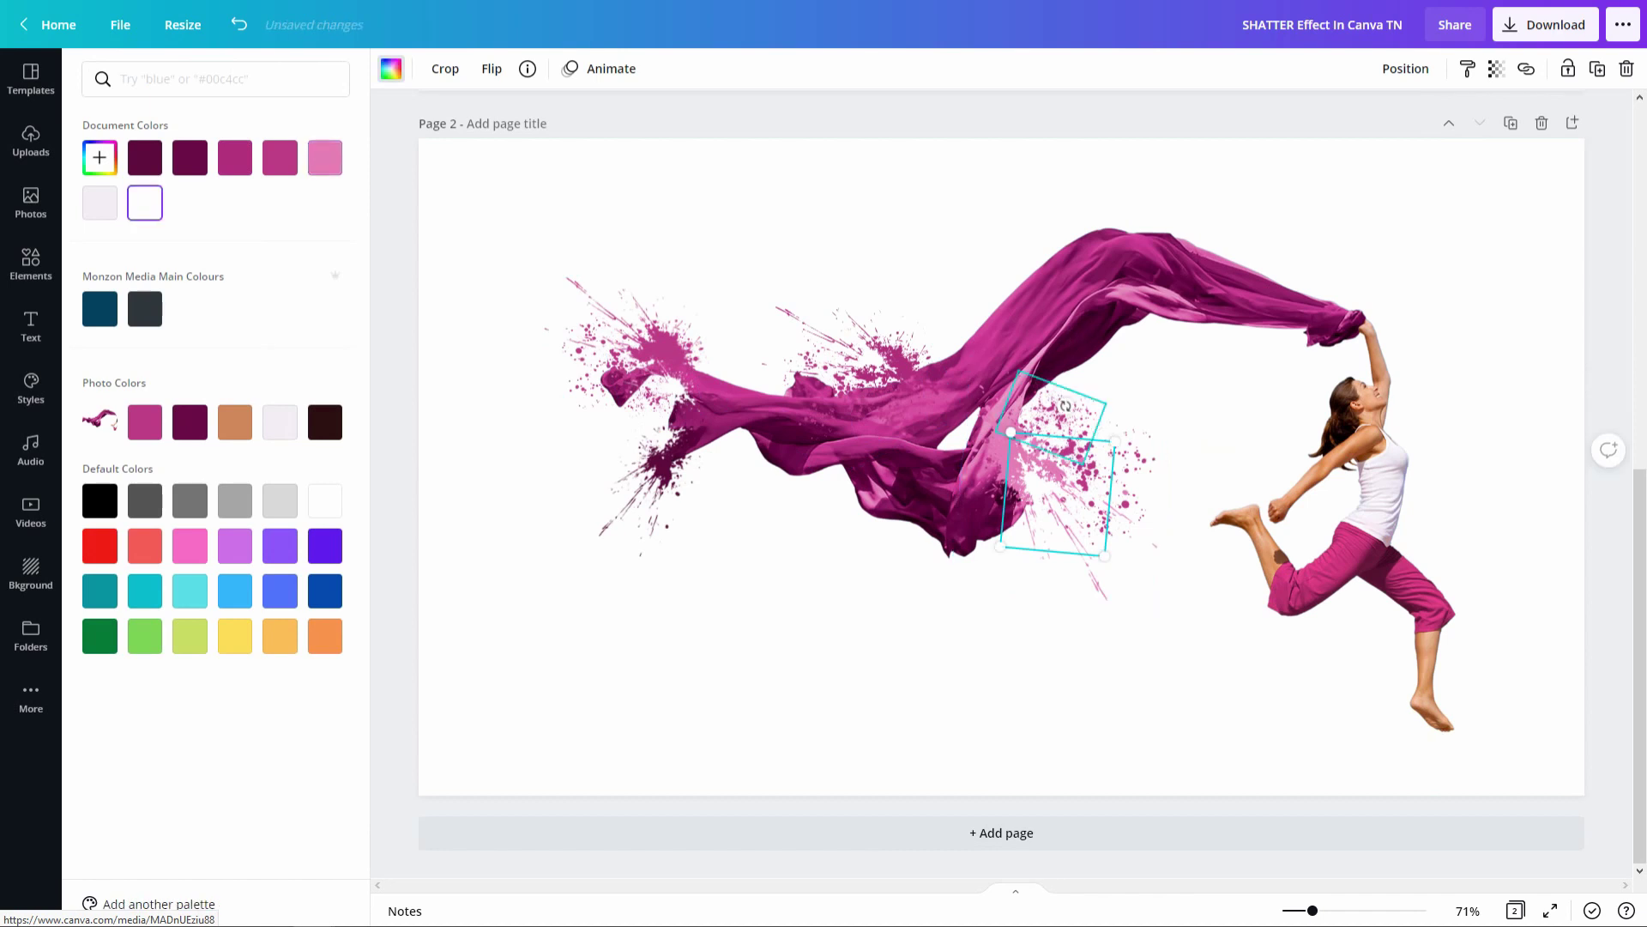
{"action": "left_click", "coordinate": [1048, 446]}
{"action": "left_click", "coordinate": [392, 68]}
{"action": "left_click_drag", "start_coordinate": [897, 487], "coordinate": [878, 452]}
{"action": "left_click_drag", "start_coordinate": [959, 530], "coordinate": [900, 470]}
{"action": "left_click", "coordinate": [952, 669]}
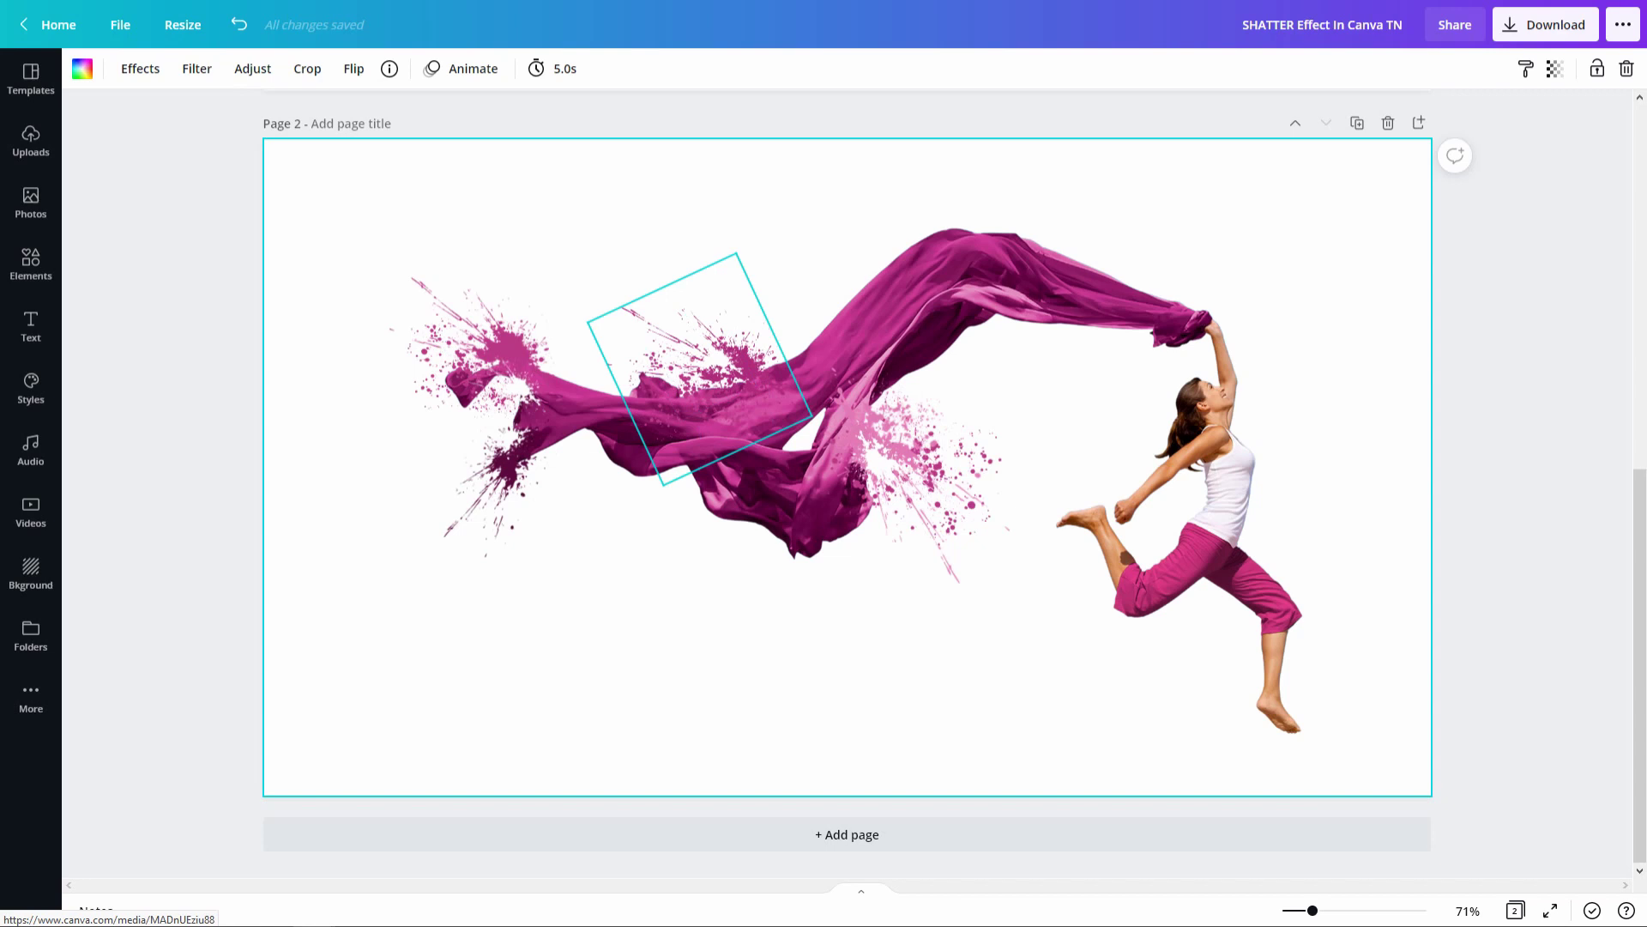
Copy the dark purple splatter, enlarge and rotate it to spray downward, and place it under the middle of the scarf
{"action": "left_click", "coordinate": [31, 265]}
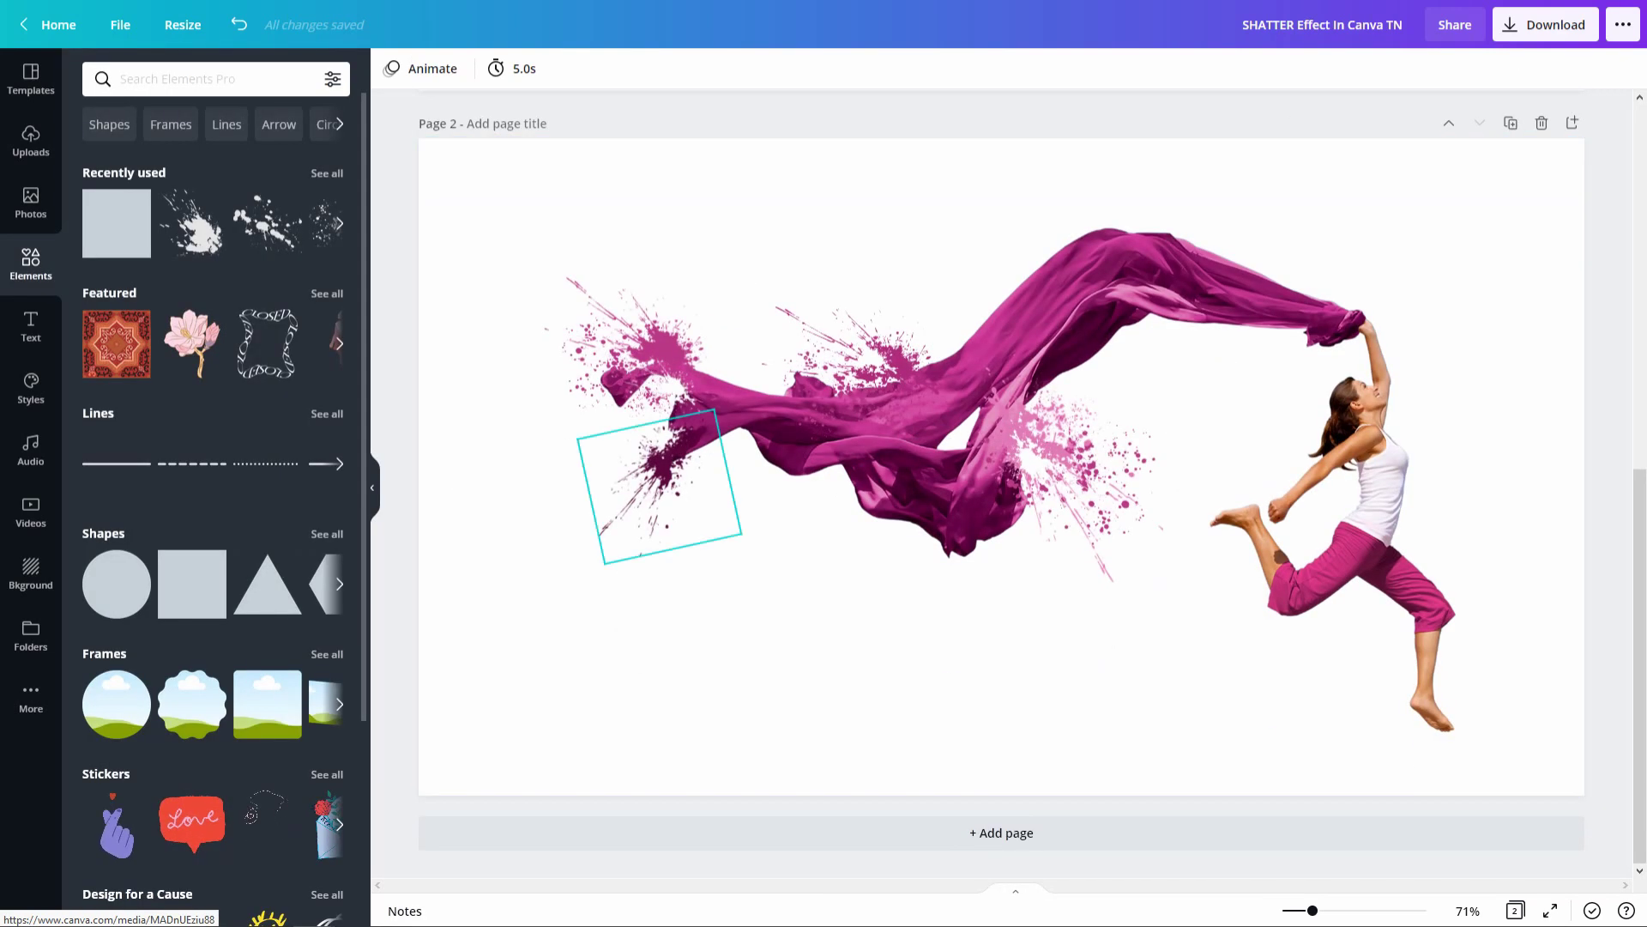
{"action": "left_click_drag", "start_coordinate": [755, 549], "coordinate": [618, 429]}
{"action": "left_click", "coordinate": [657, 448]}
{"action": "left_click_drag", "start_coordinate": [654, 506], "coordinate": [790, 534]}
{"action": "left_click_drag", "start_coordinate": [902, 491], "coordinate": [884, 451]}
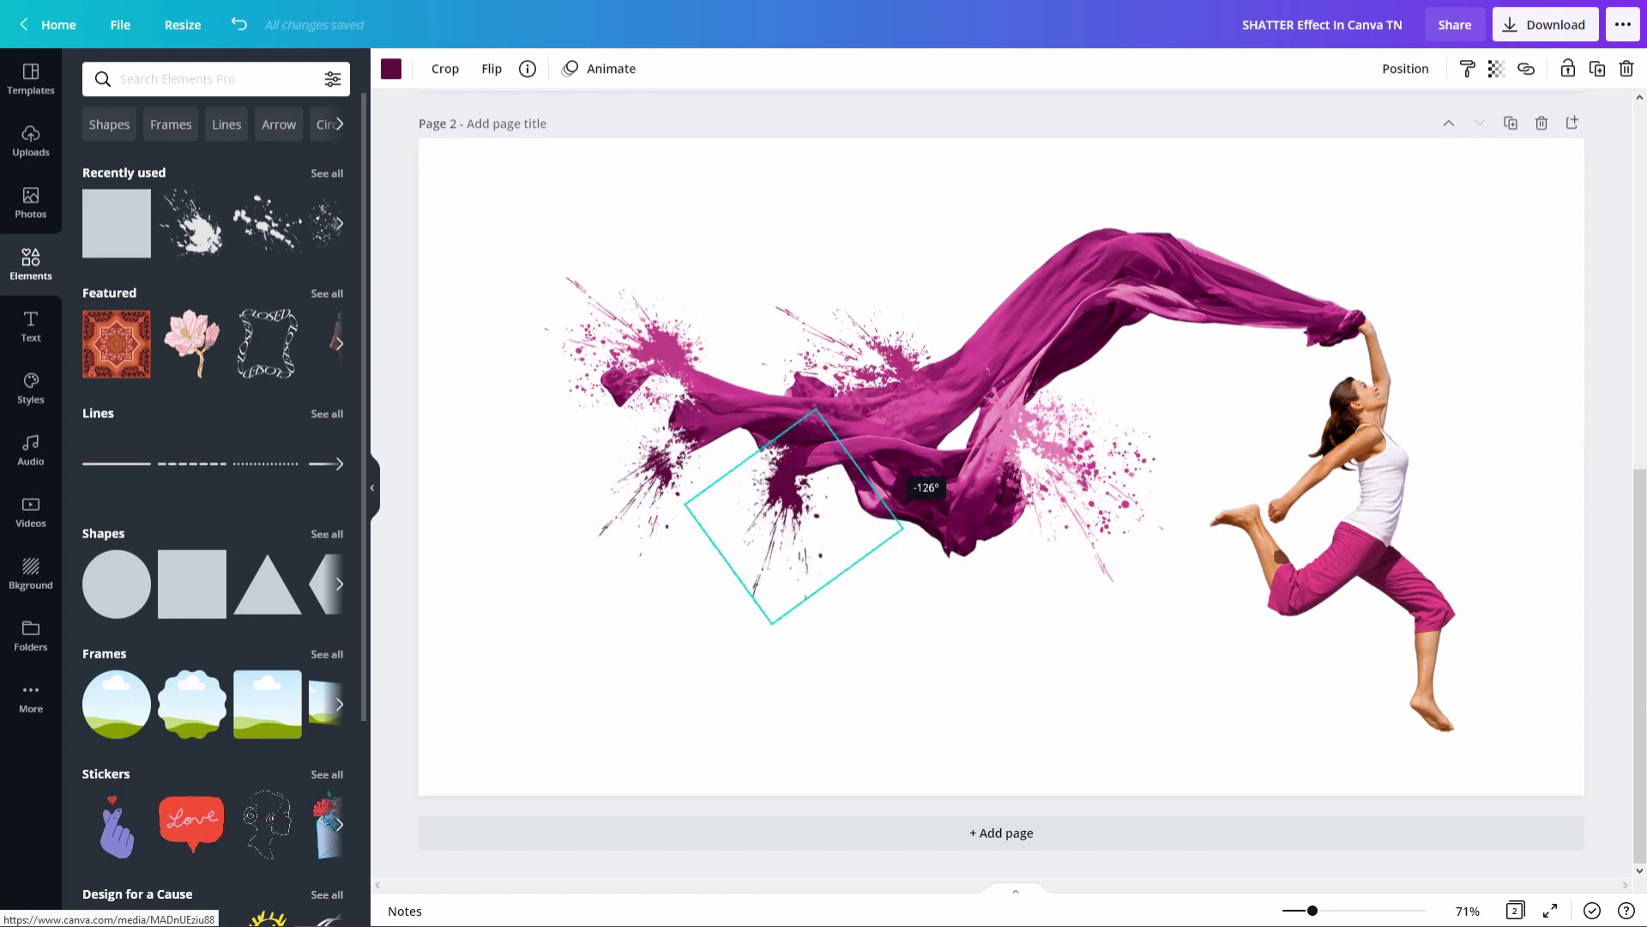
{"action": "left_click_drag", "start_coordinate": [788, 493], "coordinate": [797, 493]}
Duplicate the dark splatter under the scarf, rotate and offset the copy, and recolour it to the darker magenta document colour
{"action": "key", "text": "ctrl+d"}
{"action": "left_click_drag", "start_coordinate": [905, 463], "coordinate": [753, 315]}
{"action": "left_click_drag", "start_coordinate": [819, 525], "coordinate": [814, 490]}
{"action": "left_click", "coordinate": [392, 69]}
{"action": "left_click", "coordinate": [235, 157]}
Duplicate the white splatter from the scarf's loose end and fit the copy over the scarf's underside
{"action": "left_click", "coordinate": [659, 397]}
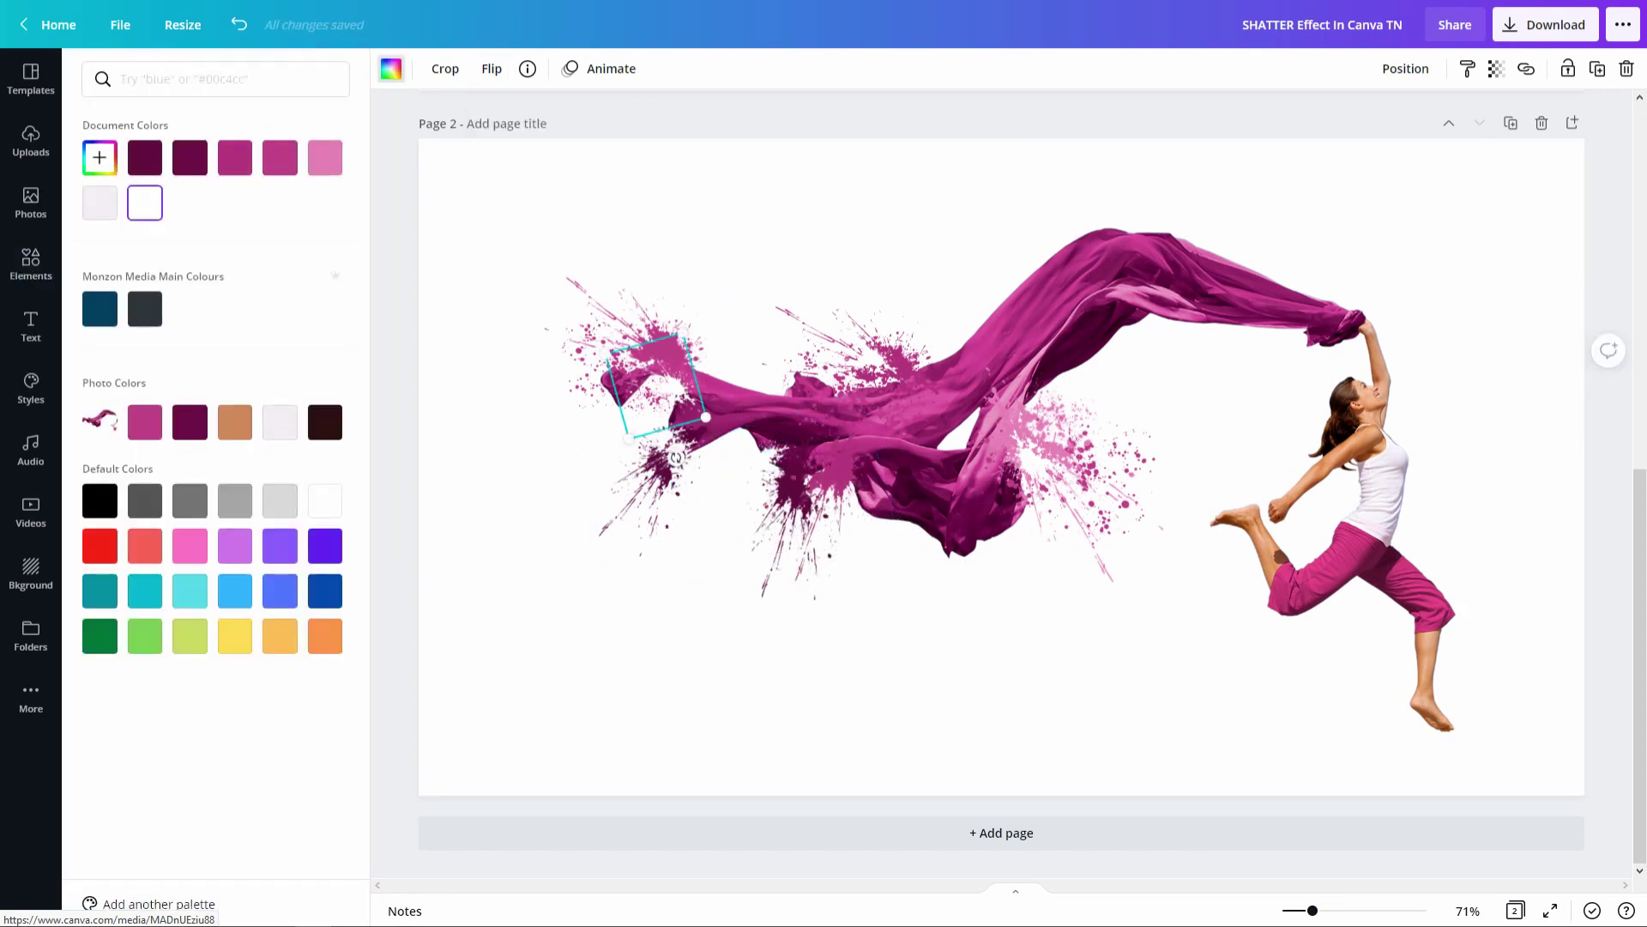
{"action": "key", "text": "ctrl+d"}
{"action": "left_click_drag", "start_coordinate": [673, 404], "coordinate": [811, 463]}
{"action": "left_click_drag", "start_coordinate": [858, 491], "coordinate": [885, 532]}
{"action": "left_click_drag", "start_coordinate": [820, 489], "coordinate": [827, 511]}
Add the recently used paint-drops graphic, recolour it to the darker magenta document colour and shrink it
{"action": "left_click", "coordinate": [31, 265]}
{"action": "left_click", "coordinate": [117, 223]}
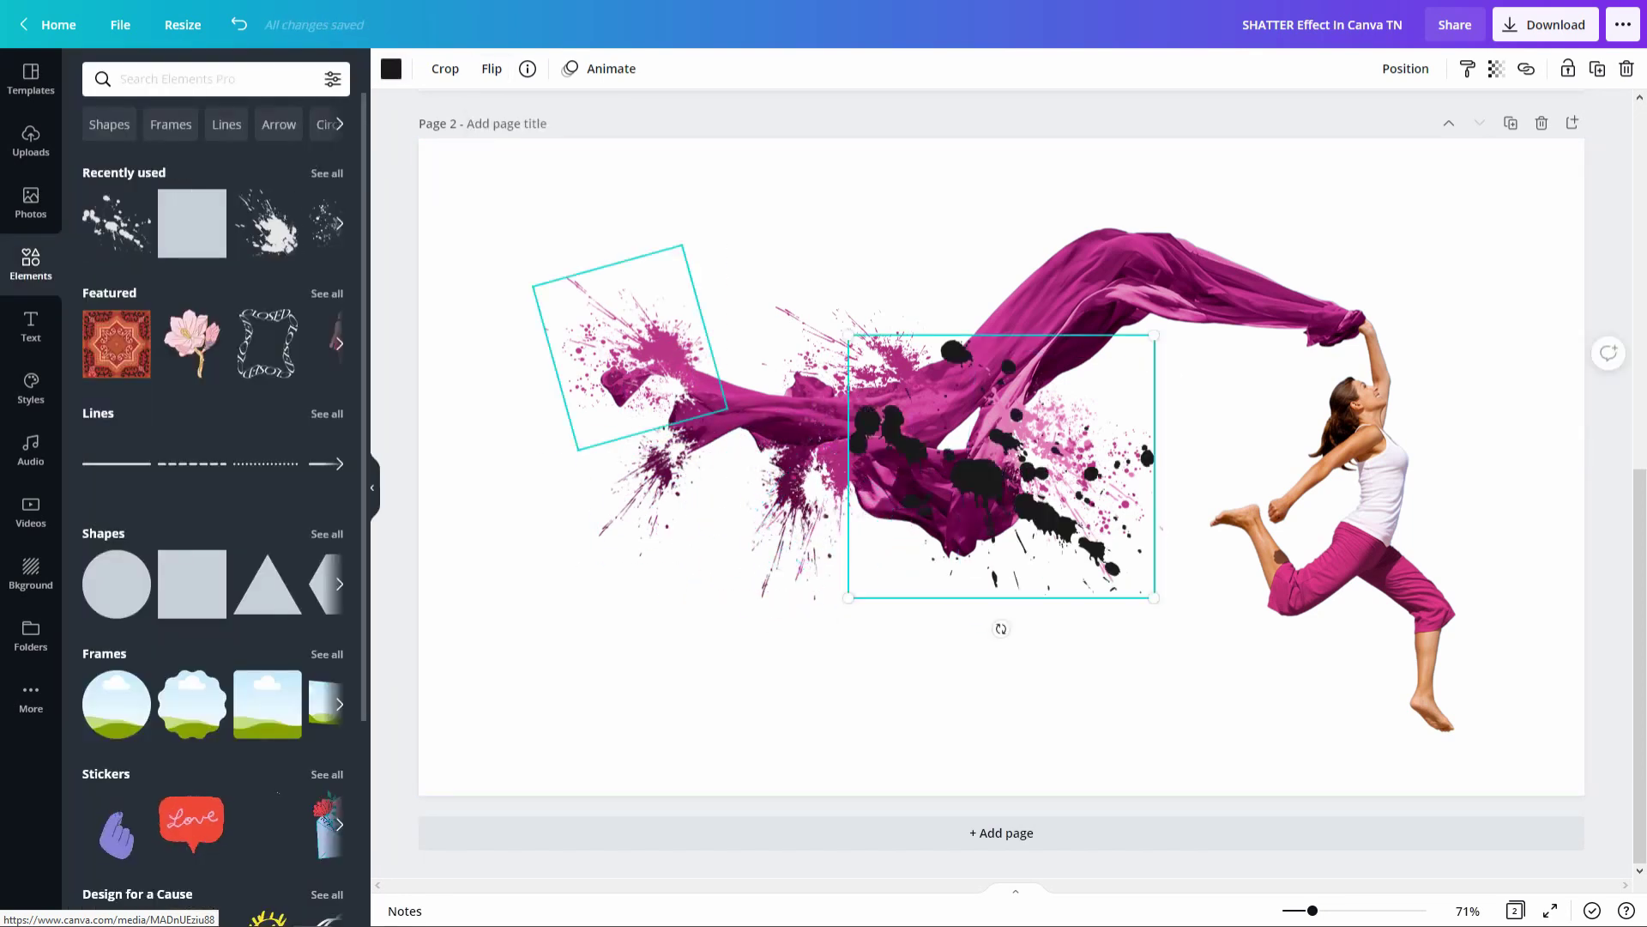
{"action": "left_click", "coordinate": [391, 69]}
{"action": "left_click", "coordinate": [235, 158]}
{"action": "left_click_drag", "start_coordinate": [1154, 598], "coordinate": [986, 453]}
Position and resize the magenta paint drops under the middle of the scarf and duplicate them in the same magenta
{"action": "left_click_drag", "start_coordinate": [917, 394], "coordinate": [821, 511]}
{"action": "left_click_drag", "start_coordinate": [821, 602], "coordinate": [732, 512]}
{"action": "left_click_drag", "start_coordinate": [880, 580], "coordinate": [865, 487]}
{"action": "left_click", "coordinate": [31, 264]}
{"action": "key", "text": "ctrl+d"}
{"action": "left_click", "coordinate": [391, 69]}
{"action": "left_click", "coordinate": [235, 158]}
{"action": "left_click", "coordinate": [653, 635]}
Add the recently used paint-splash graphic, shrink and rotate it, place it on the scarf's upper arch and recolour it magenta
{"action": "left_click", "coordinate": [268, 223]}
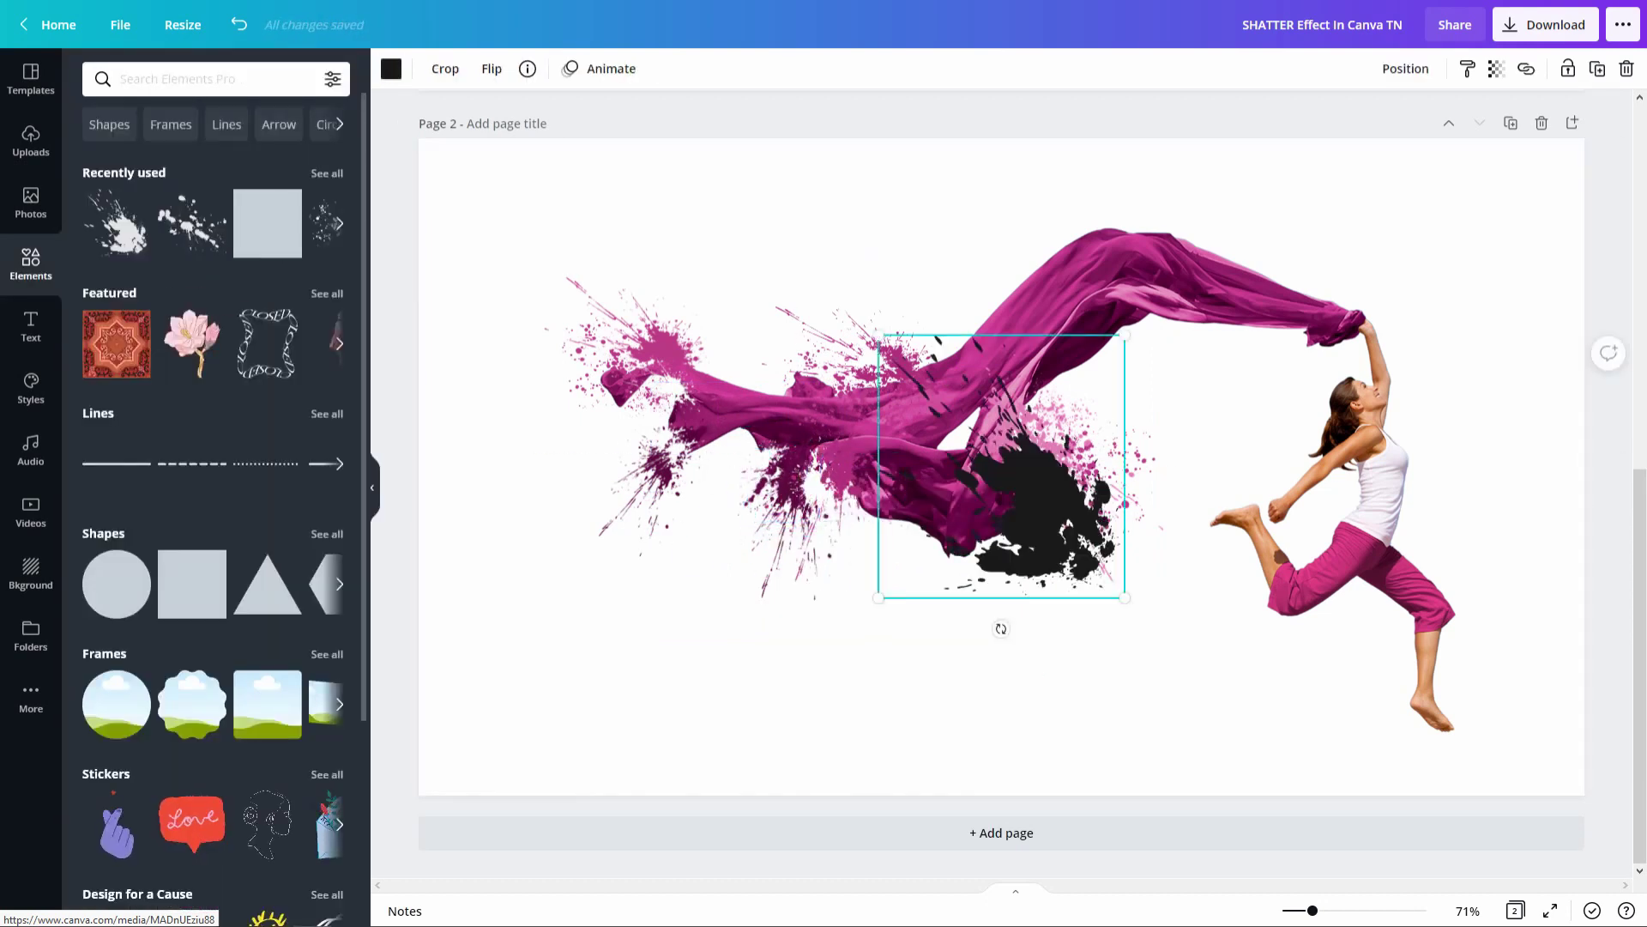
{"action": "left_click_drag", "start_coordinate": [1038, 506], "coordinate": [1121, 247]}
{"action": "left_click_drag", "start_coordinate": [1085, 369], "coordinate": [1186, 334]}
{"action": "left_click_drag", "start_coordinate": [1012, 433], "coordinate": [1015, 275]}
{"action": "left_click", "coordinate": [392, 69]}
{"action": "left_click", "coordinate": [325, 158]}
{"action": "left_click", "coordinate": [280, 158]}
Duplicate the magenta splash twice along the scarf's upper arch, rotating and recolouring the copies to match the scarf
{"action": "key", "text": "ctrl+d"}
{"action": "left_click_drag", "start_coordinate": [1063, 335], "coordinate": [1093, 301]}
{"action": "left_click_drag", "start_coordinate": [987, 223], "coordinate": [1001, 248]}
{"action": "left_click_drag", "start_coordinate": [1088, 309], "coordinate": [1101, 245]}
{"action": "key", "text": "ctrl+d"}
{"action": "left_click", "coordinate": [100, 204]}
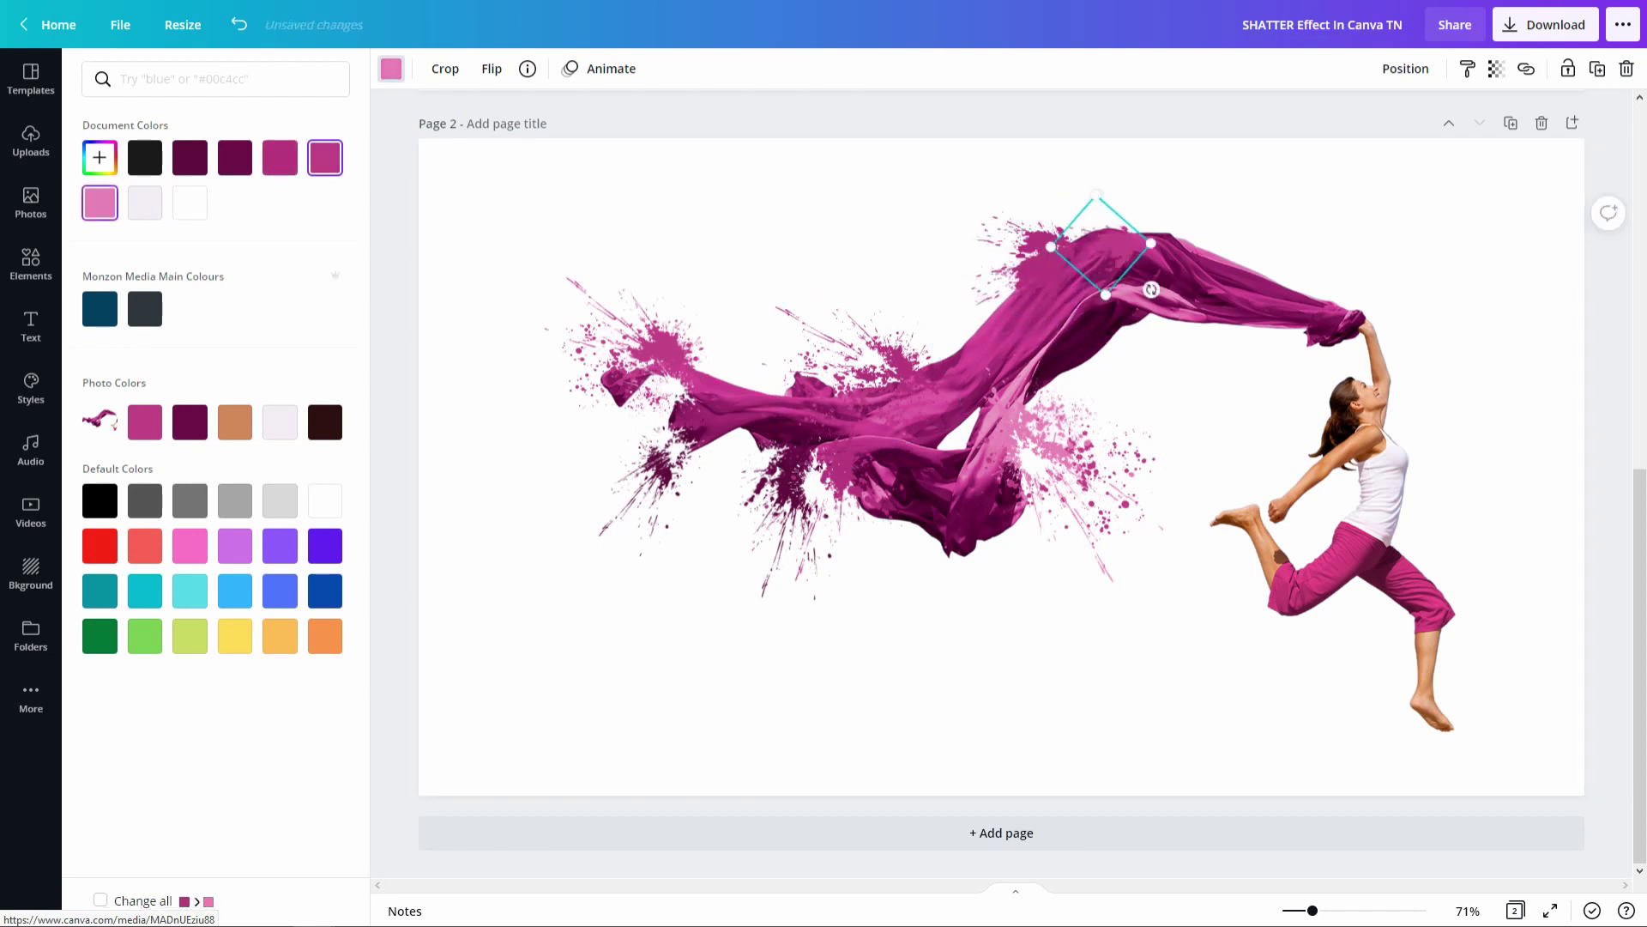
{"action": "left_click", "coordinate": [326, 158]}
Search the elements for "splatter", add a result at the top of the scarf's arch, recolour it light pink and adjust it
{"action": "left_click", "coordinate": [31, 264]}
{"action": "left_click", "coordinate": [215, 78]}
{"action": "type", "text": "splatter"}
{"action": "key", "text": "Return"}
{"action": "left_click_drag", "start_coordinate": [215, 283], "coordinate": [1115, 224]}
{"action": "left_click", "coordinate": [391, 68]}
{"action": "left_click", "coordinate": [99, 203]}
{"action": "left_click_drag", "start_coordinate": [1115, 293], "coordinate": [1098, 292]}
Duplicate the light pink splatter, move and adjust the copy on the scarf's rising section, and recolour it darker magenta
{"action": "key", "text": "ctrl+d"}
{"action": "left_click_drag", "start_coordinate": [1115, 224], "coordinate": [1022, 272]}
{"action": "left_click_drag", "start_coordinate": [1000, 334], "coordinate": [1040, 349]}
{"action": "left_click", "coordinate": [280, 158]}
{"action": "left_click", "coordinate": [1608, 360]}
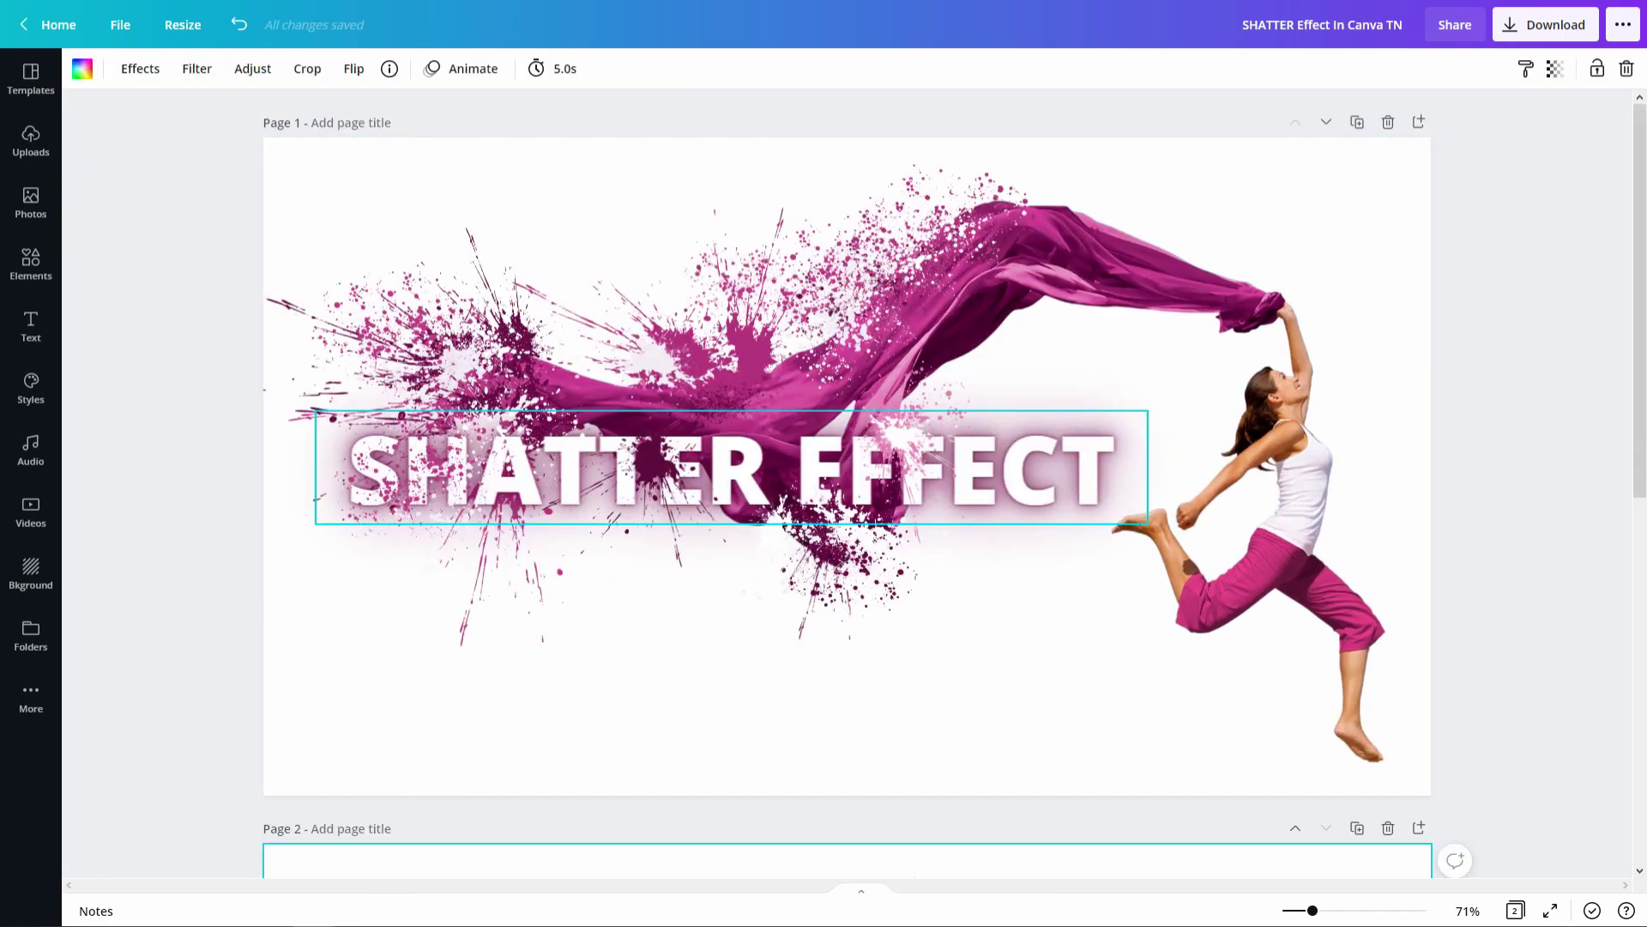
Add the heading "SHATTER EFFECT" to page 2 at size 102 and place it across the scarf's lower folds
{"action": "scroll", "coordinate": [729, 468], "scroll_direction": "down", "scroll_amount": 3}
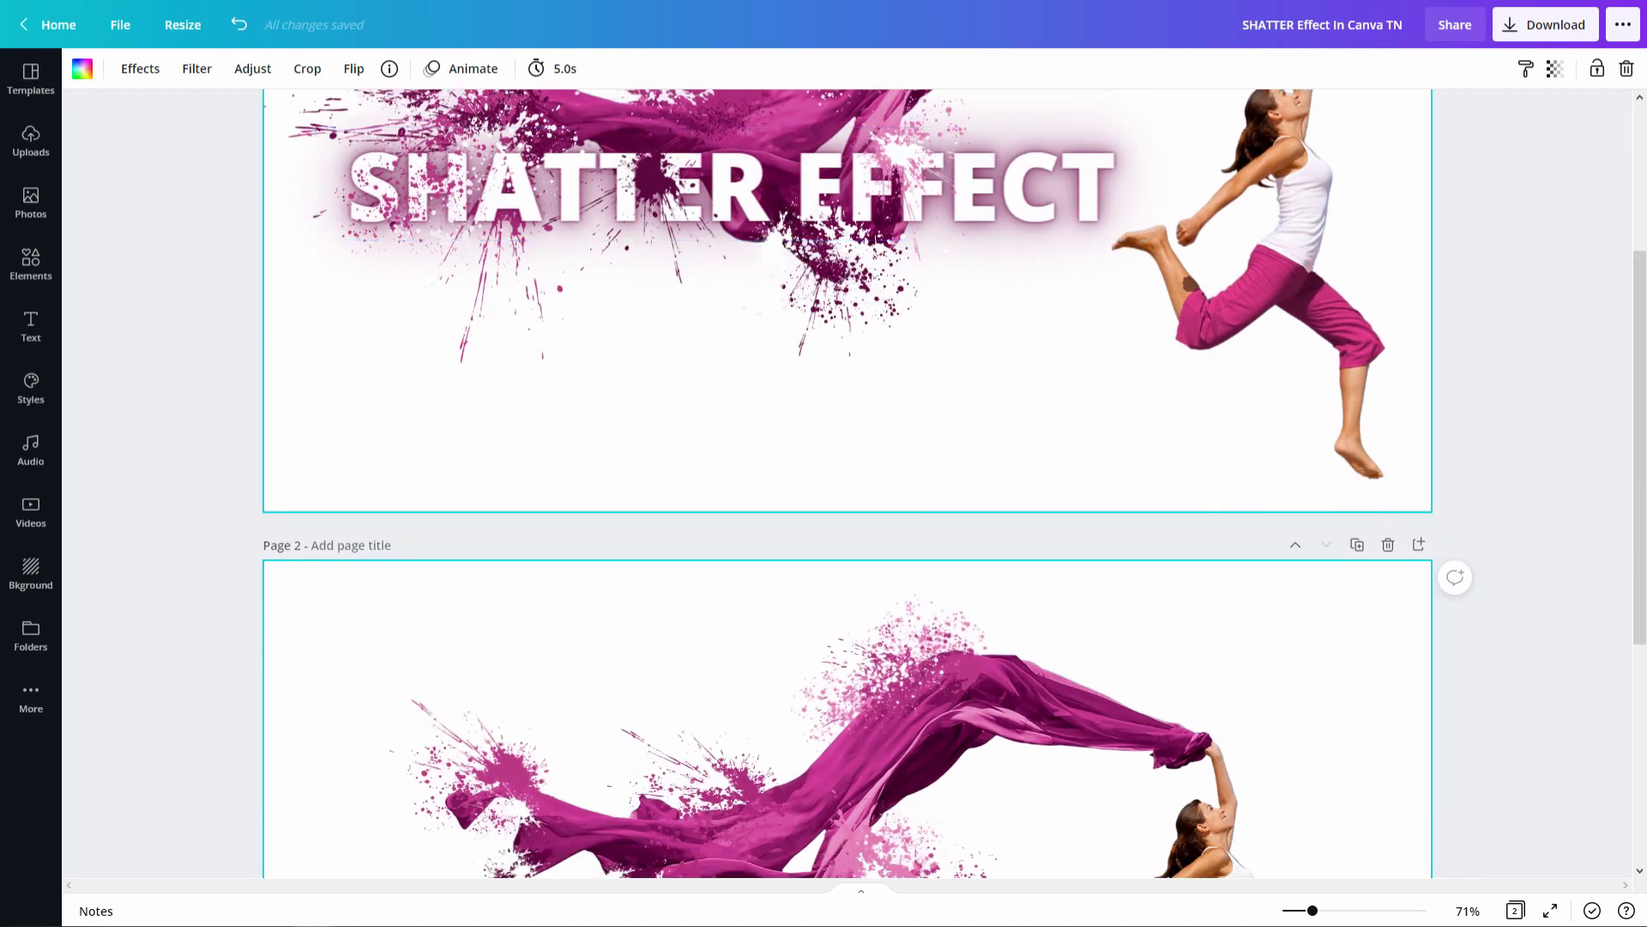
{"action": "scroll", "coordinate": [848, 483], "scroll_direction": "down", "scroll_amount": 5}
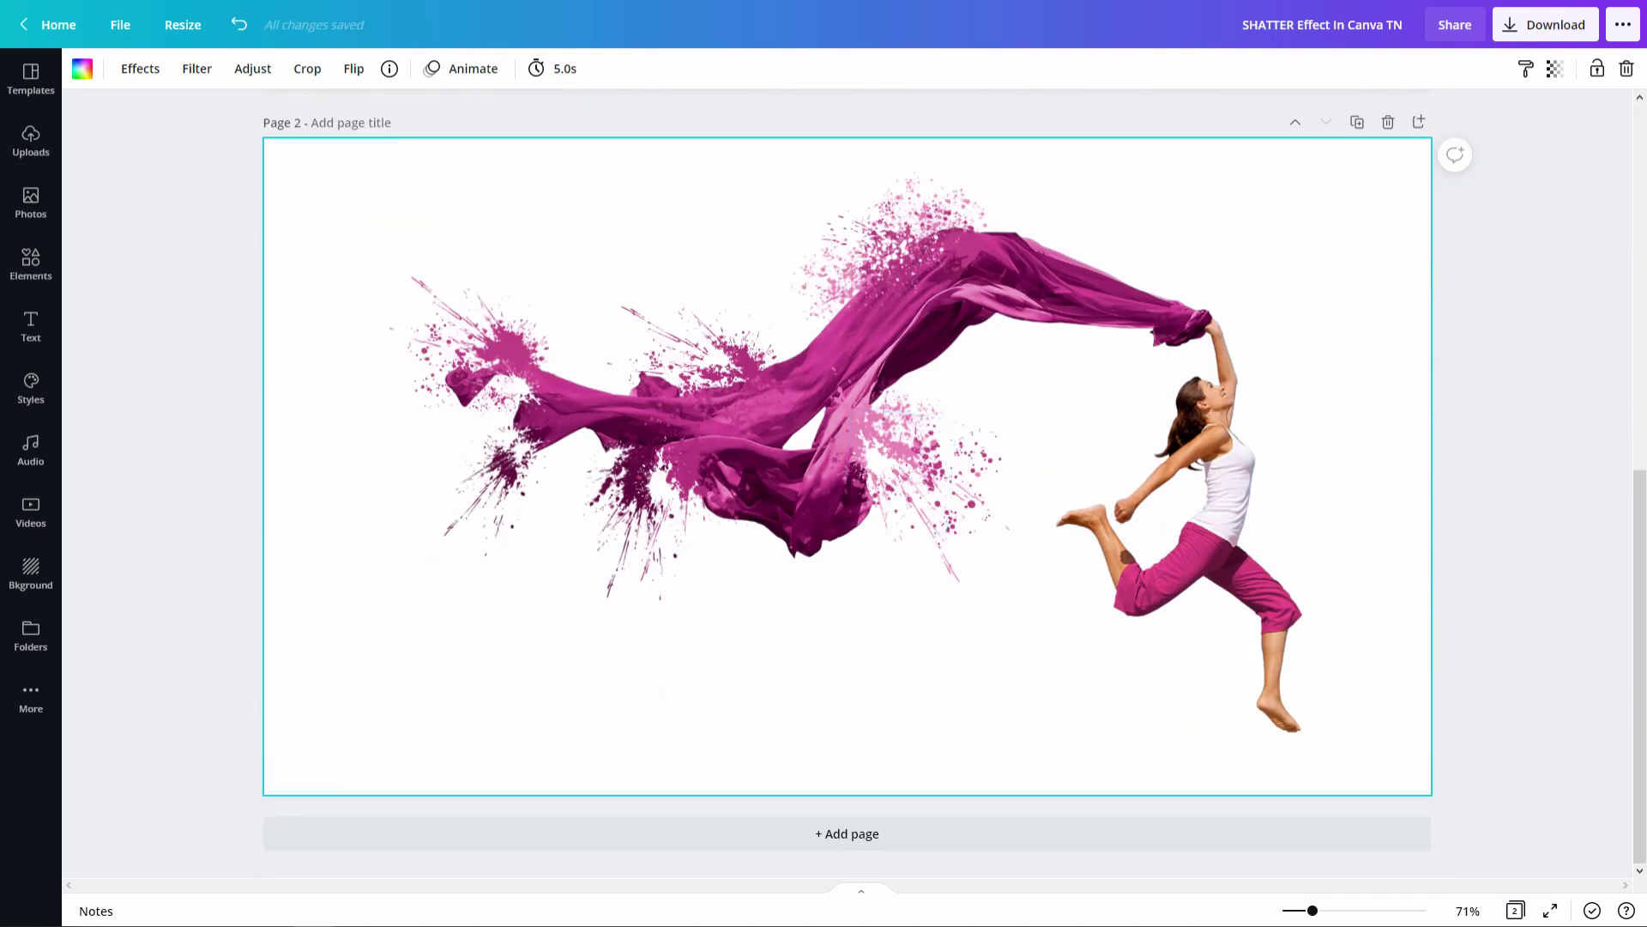
{"action": "type", "text": "tSP"}
{"action": "key", "text": "BackSpace"}
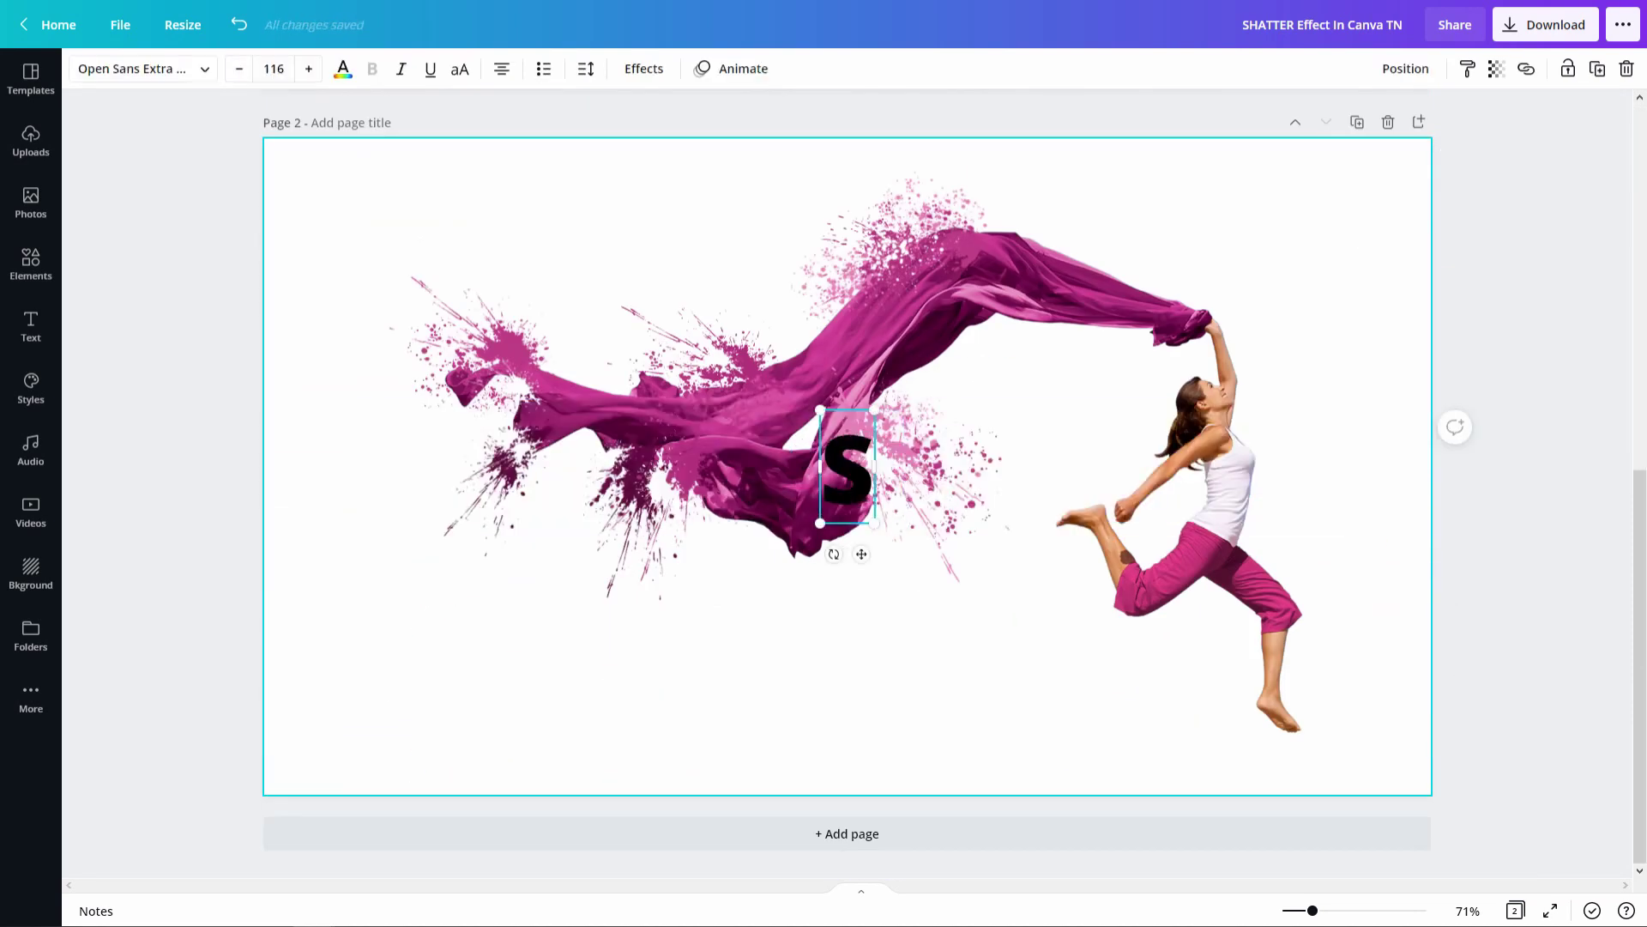
{"action": "type", "text": "HATTER EFFECT"}
{"action": "left_click_drag", "start_coordinate": [860, 549], "coordinate": [721, 604]}
Recolour the heading with the photo's dark magenta and apply a neon glow effect with increased intensity
{"action": "left_click", "coordinate": [343, 68]}
{"action": "left_click", "coordinate": [325, 546]}
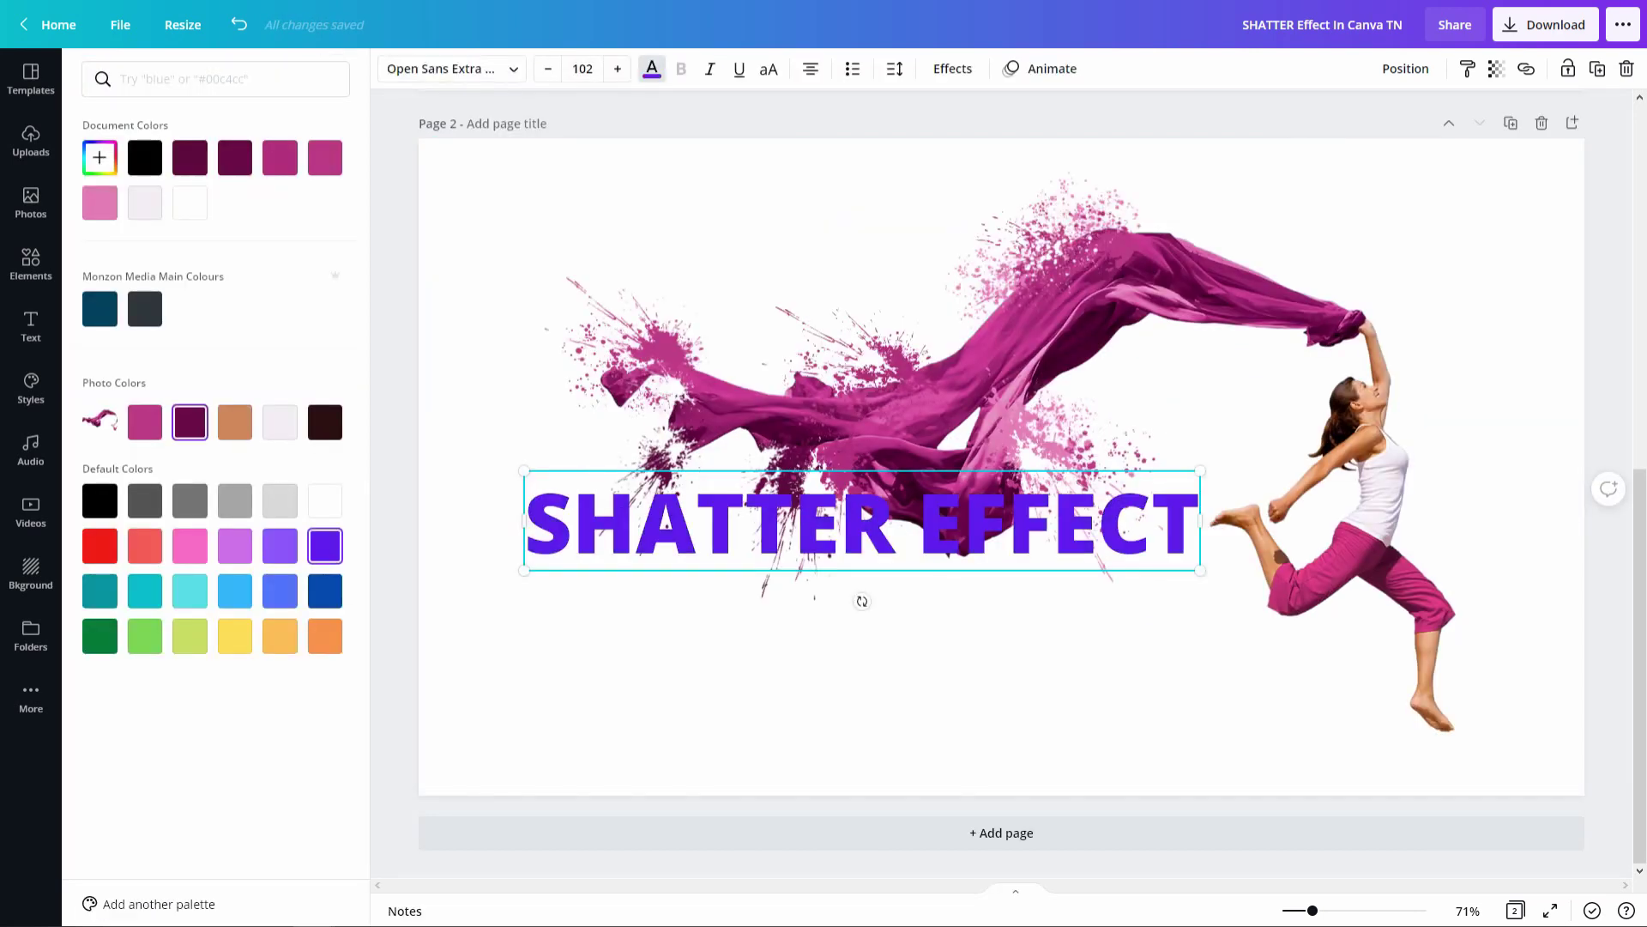
{"action": "left_click", "coordinate": [189, 421]}
{"action": "left_click", "coordinate": [953, 69]}
{"action": "left_click", "coordinate": [215, 408]}
{"action": "left_click_drag", "start_coordinate": [215, 510], "coordinate": [349, 512]}
{"action": "left_click", "coordinate": [635, 686]}
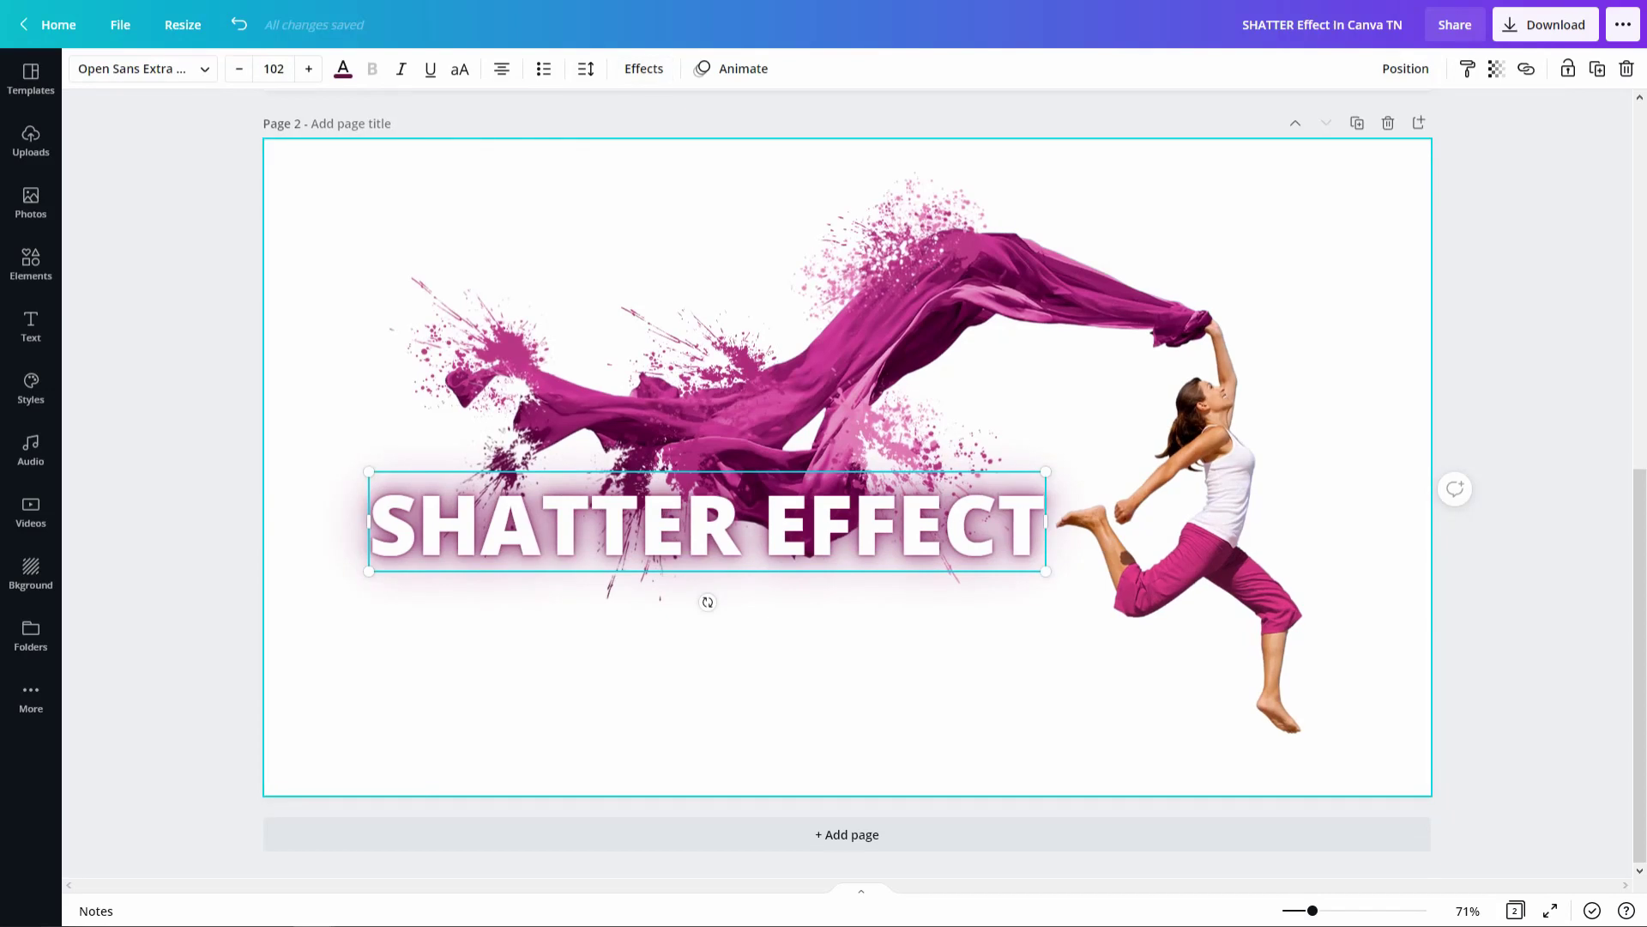
Move the "SHATTER EFFECT" heading slightly upward over the scarf's lower edge
{"action": "scroll", "coordinate": [848, 515], "scroll_direction": "up", "scroll_amount": 6}
{"action": "scroll", "coordinate": [848, 515], "scroll_direction": "down", "scroll_amount": 6}
{"action": "left_click_drag", "start_coordinate": [707, 521], "coordinate": [707, 509]}
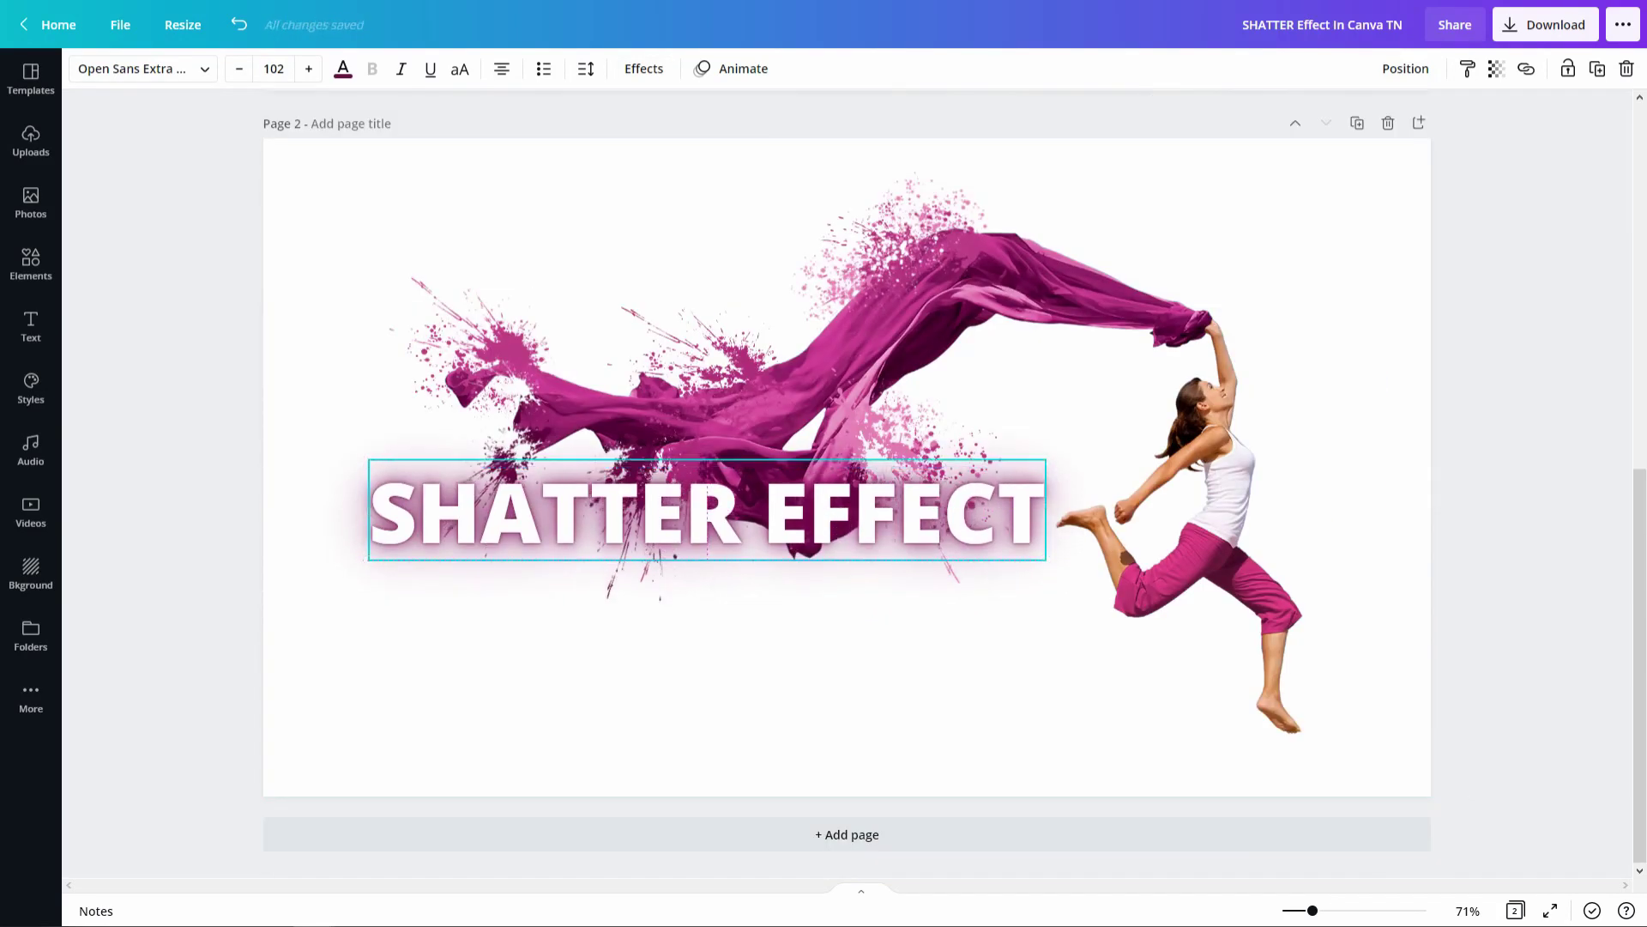
{"action": "left_click", "coordinate": [709, 678]}
Place a copy of the magenta and white splash graphics over the "HA" letters of the heading
{"action": "left_click", "coordinate": [514, 448]}
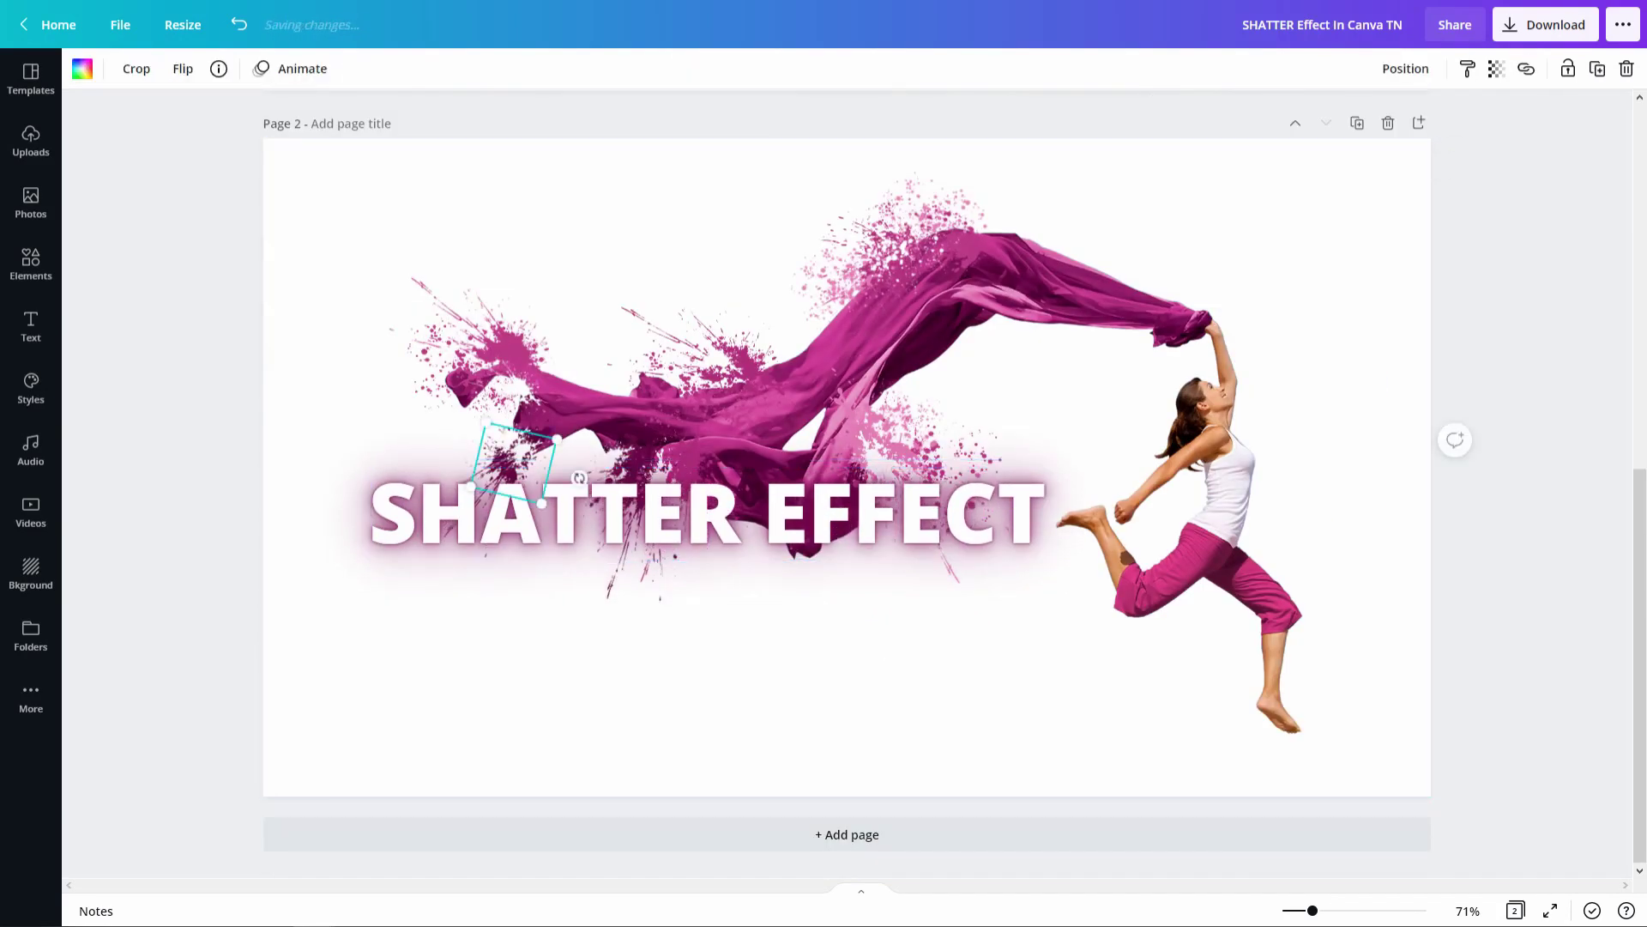
{"action": "left_click", "coordinate": [566, 515], "text": "shift"}
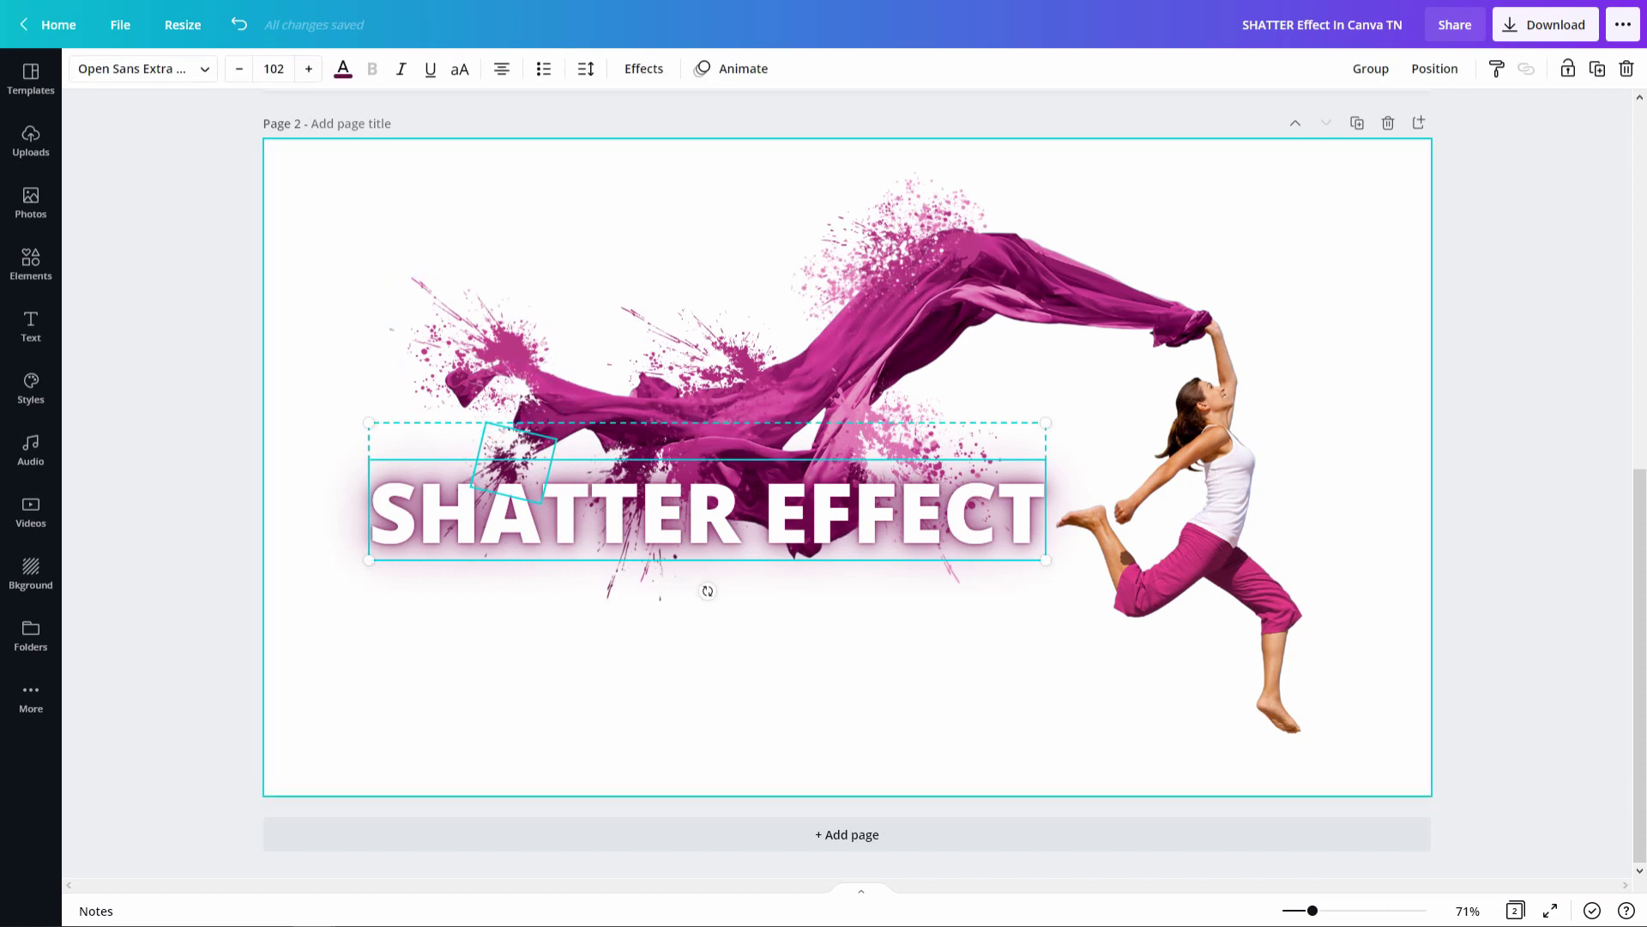
{"action": "left_click", "coordinate": [464, 225]}
{"action": "left_click_drag", "start_coordinate": [533, 472], "coordinate": [509, 543]}
{"action": "left_click", "coordinate": [515, 721]}
{"action": "left_click", "coordinate": [918, 442]}
{"action": "left_click", "coordinate": [720, 517], "text": "shift"}
{"action": "key", "text": "ctrl+d"}
{"action": "left_click", "coordinate": [858, 686]}
{"action": "left_click", "coordinate": [720, 525]}
{"action": "key", "text": "ctrl+z"}
Duplicate the pink splash graphics beneath the scarf's rising section, rotate the copies and place them over the heading's "FFE" letters
{"action": "left_click_drag", "start_coordinate": [1083, 373], "coordinate": [944, 446]}
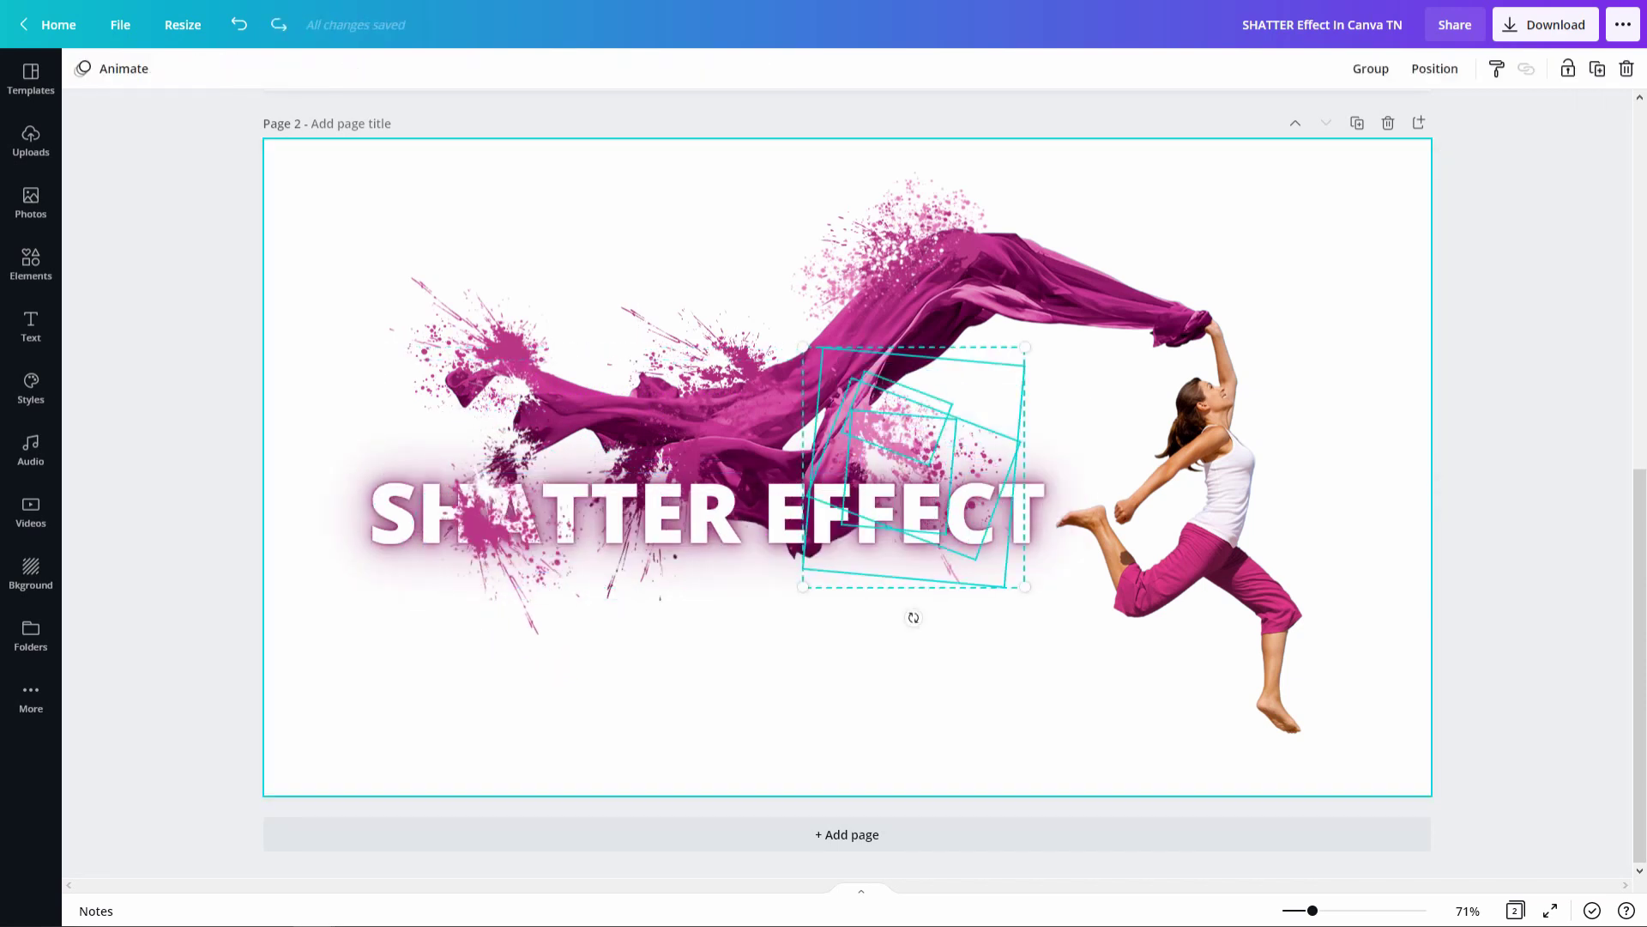
{"action": "key", "text": "ctrl+z"}
{"action": "key", "text": "ctrl+y"}
{"action": "left_click_drag", "start_coordinate": [1083, 373], "coordinate": [889, 605]}
{"action": "key", "text": "ctrl+d"}
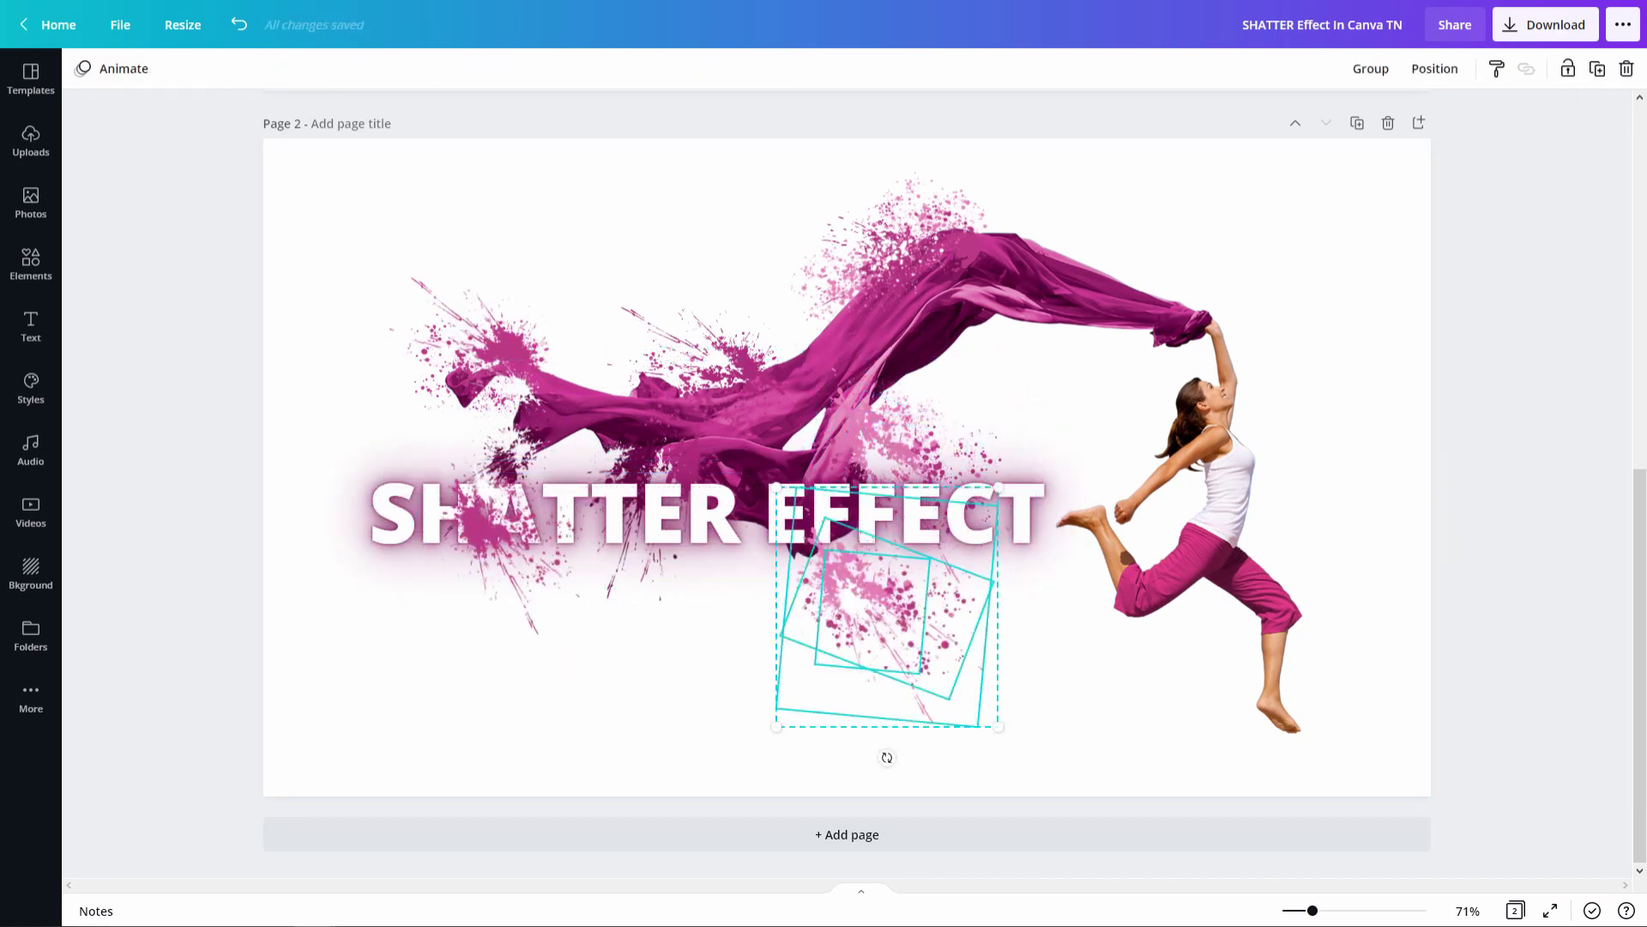
{"action": "left_click_drag", "start_coordinate": [888, 756], "coordinate": [957, 740]}
{"action": "left_click_drag", "start_coordinate": [889, 606], "coordinate": [863, 522]}
{"action": "left_click", "coordinate": [935, 454]}
{"action": "left_click", "coordinate": [901, 712]}
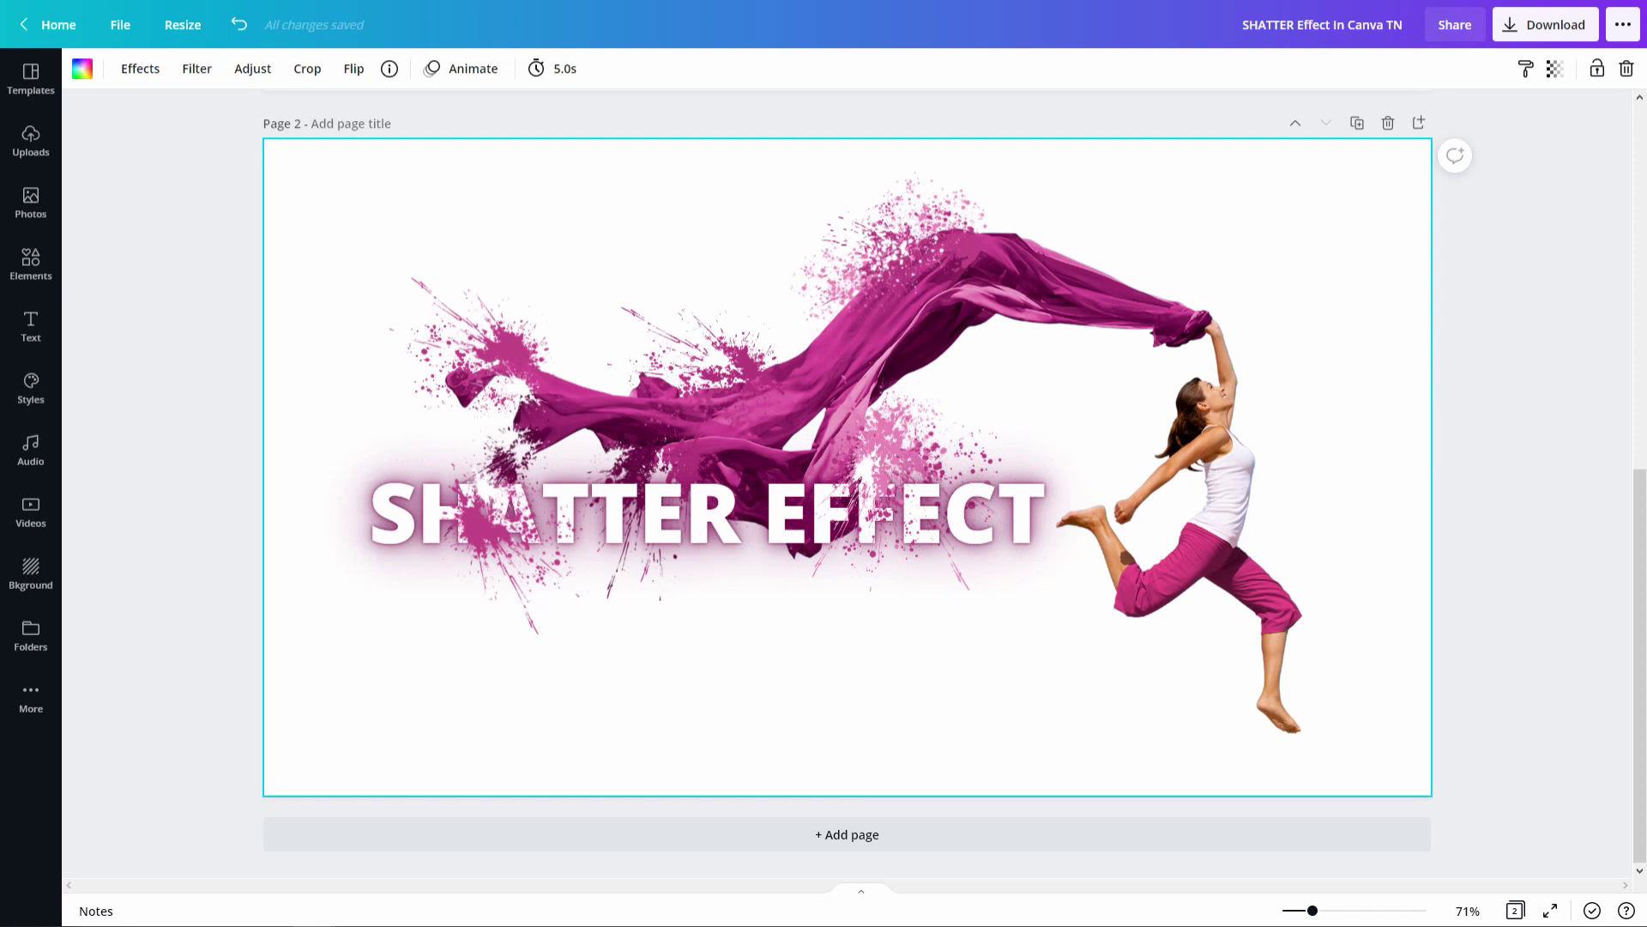